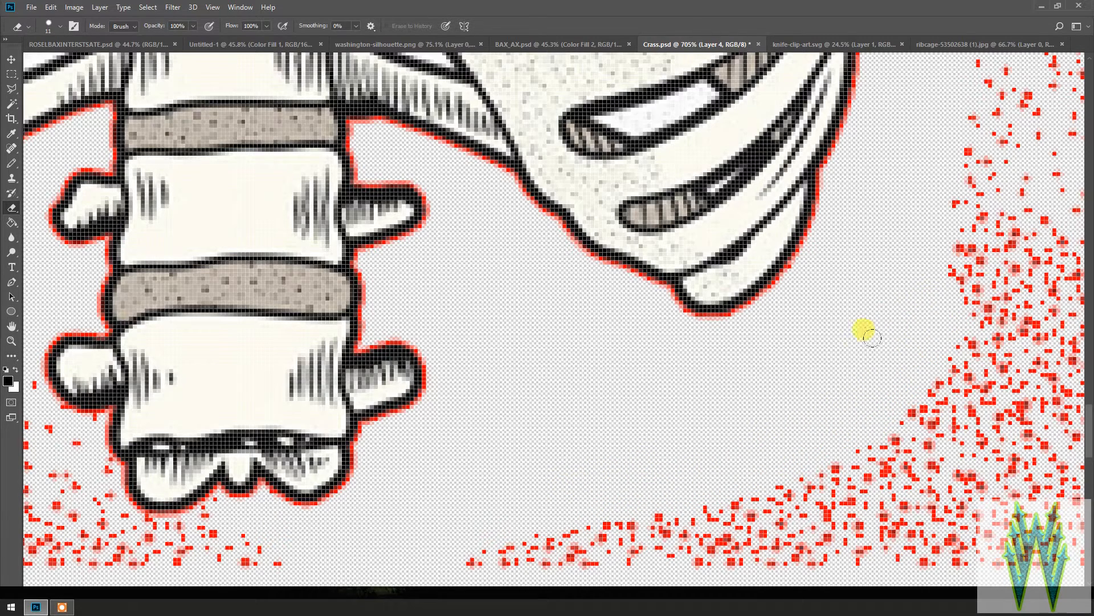
Show the Layers panel and toggle the Stroke effect on Layer 4 off and on to compare the ribcage's edges
scroll(639, 432, "down", 10)
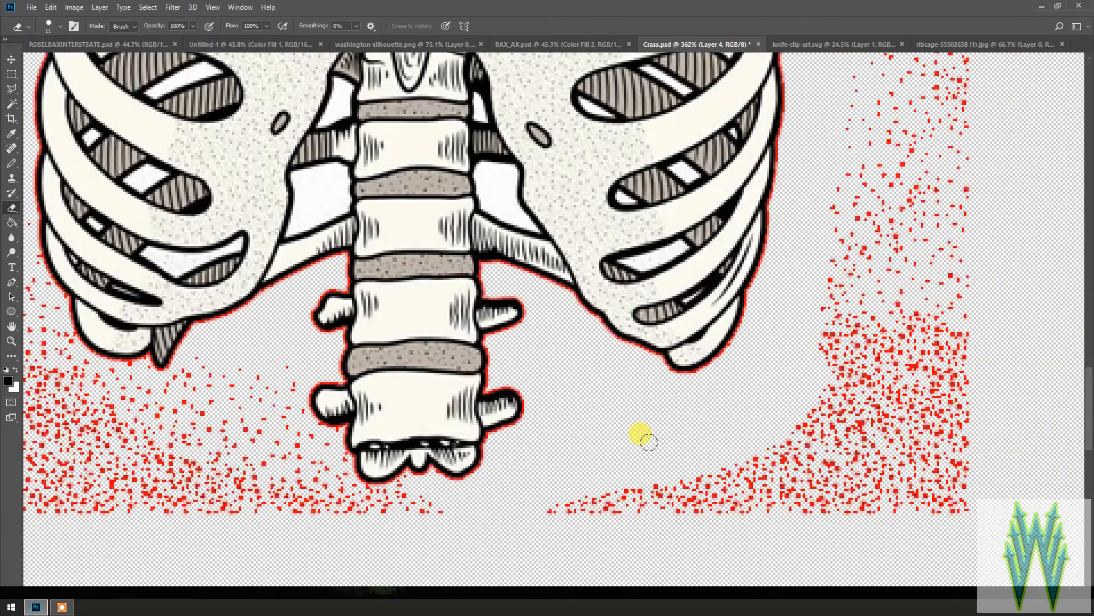
scroll(655, 449, "down", 3)
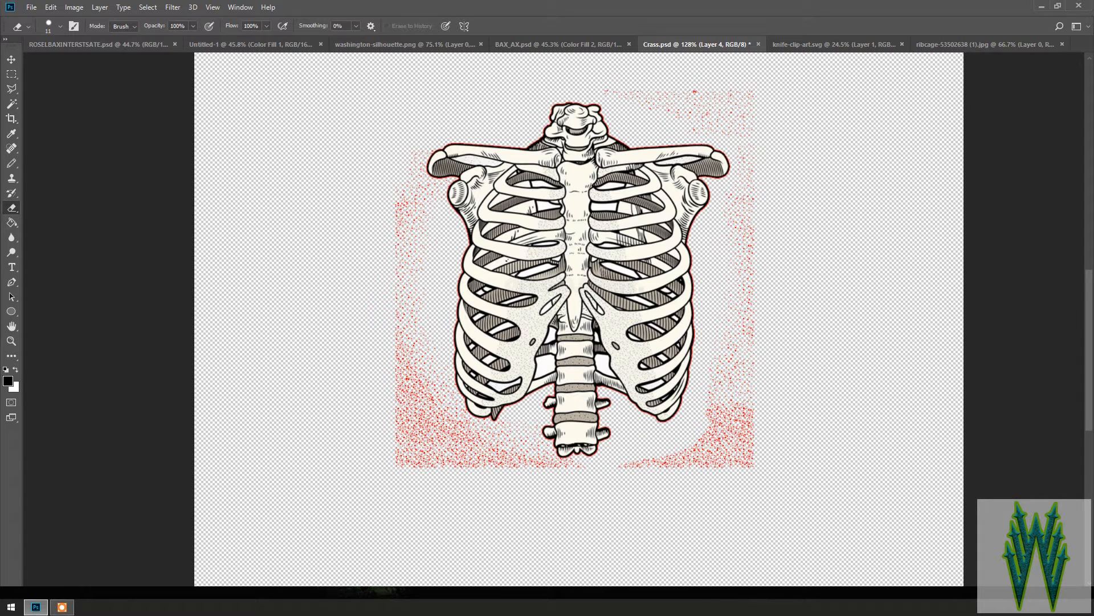
key("F7")
left_click_drag(286, 118, 883, 90)
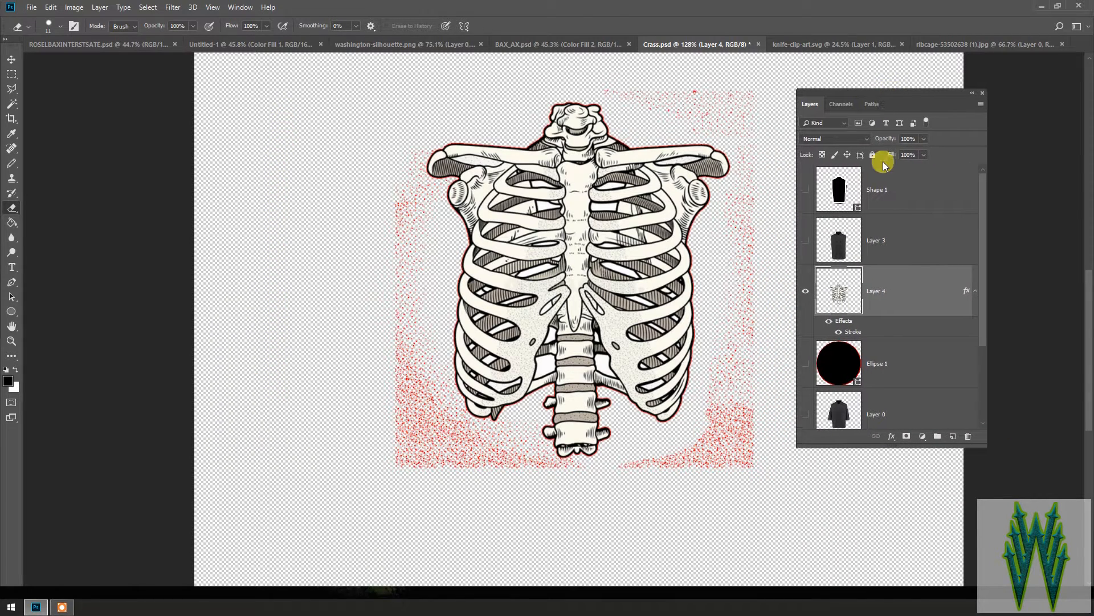
left_click(836, 332)
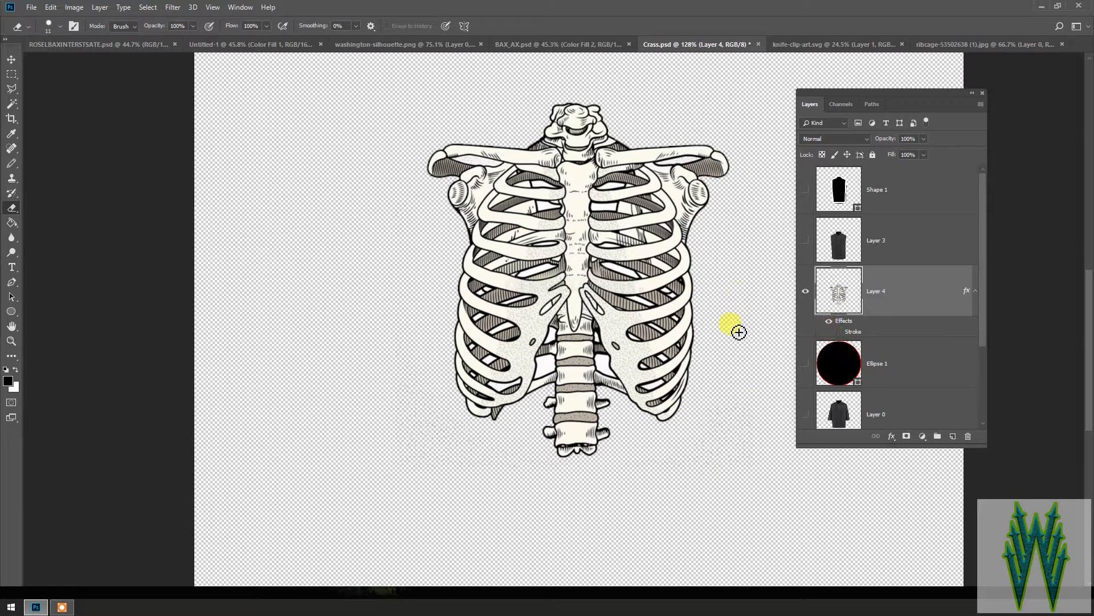
left_click(831, 333)
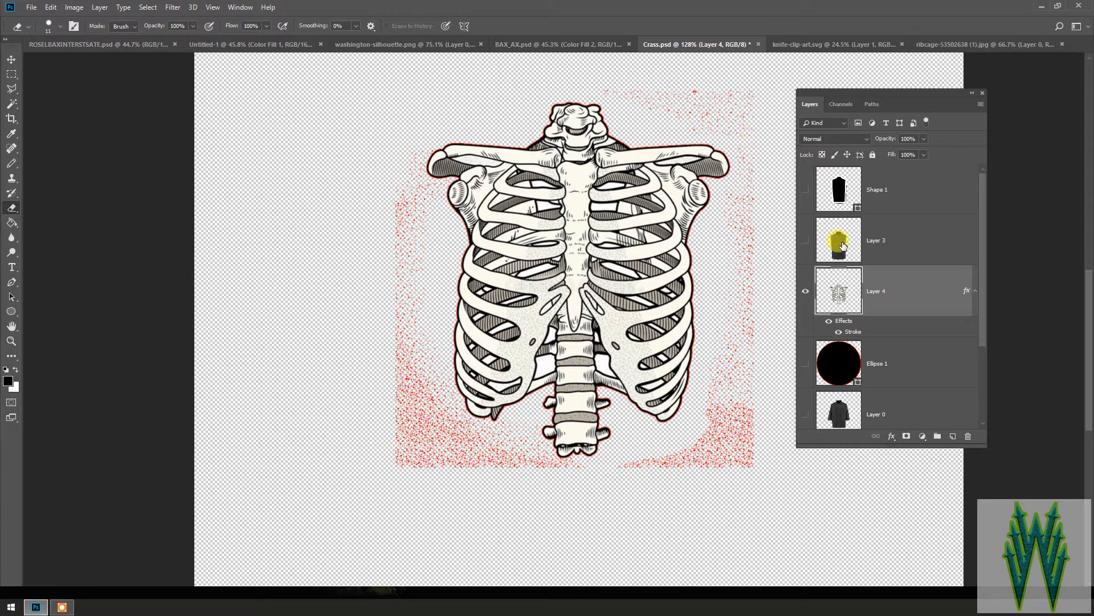
Make the sleeveless chef coat on Layer 3 and the black circle on Ellipse 1 visible
left_click(805, 240)
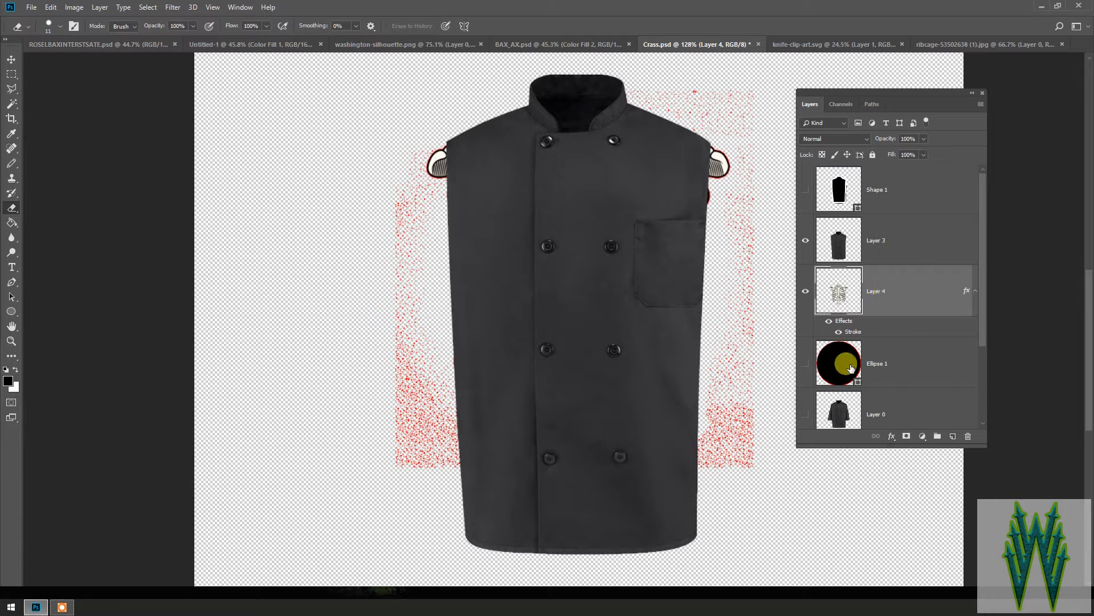
left_click(798, 365)
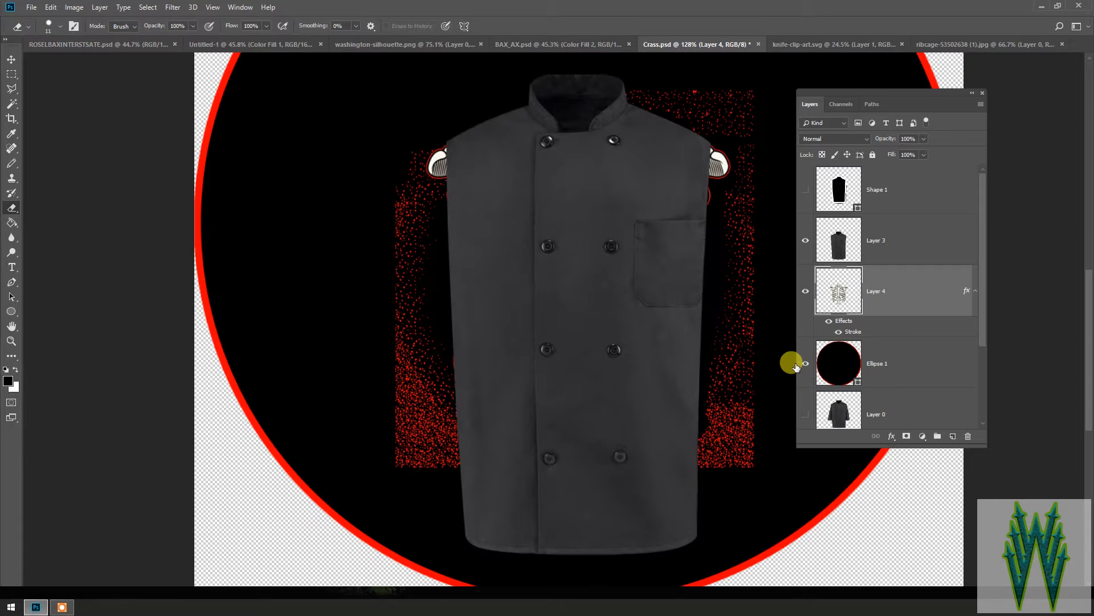
scroll(684, 501, "down", 2)
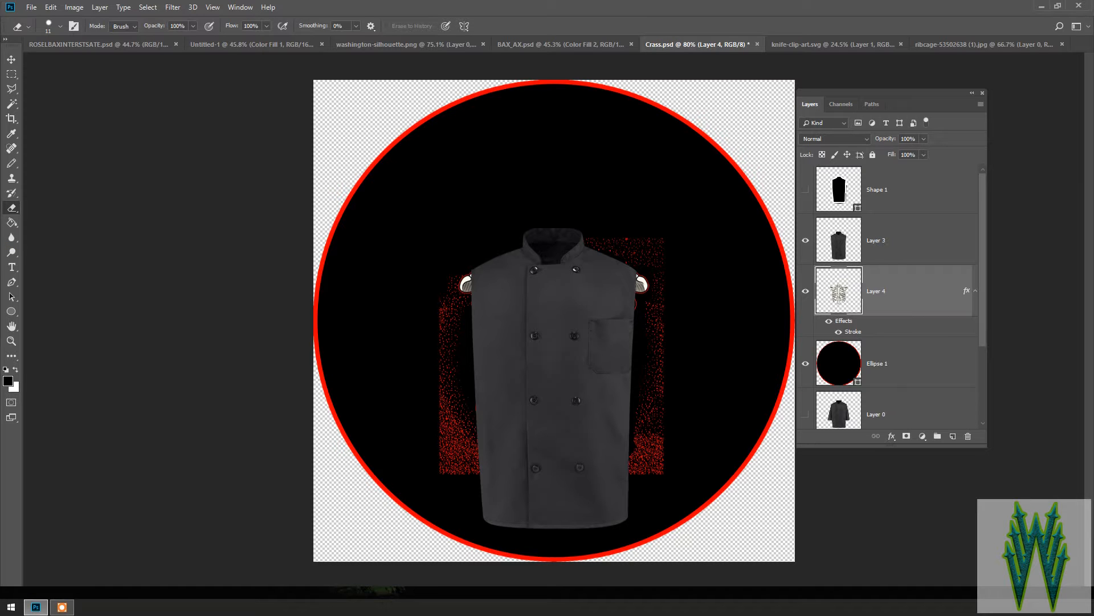
Switch to File Explorer and show the files of the Crass folder as extra large icons
left_click_drag(0, 63, 793, 4)
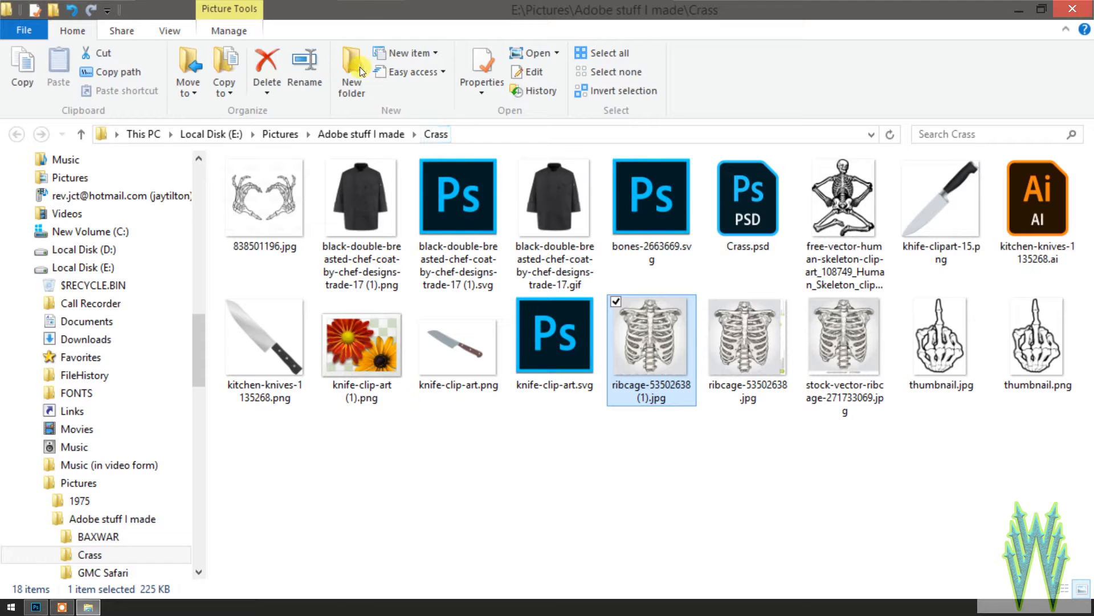
left_click(175, 32)
left_click(186, 53)
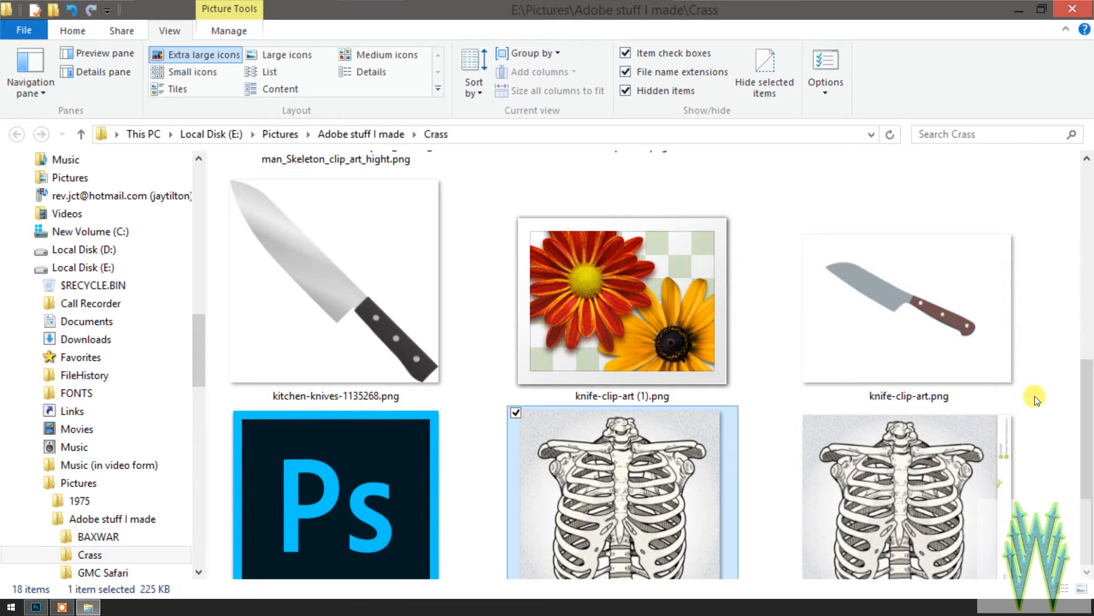
Examine the skeleton, knife and ribcage source images in the Crass folder
scroll(1081, 373, "up", 2)
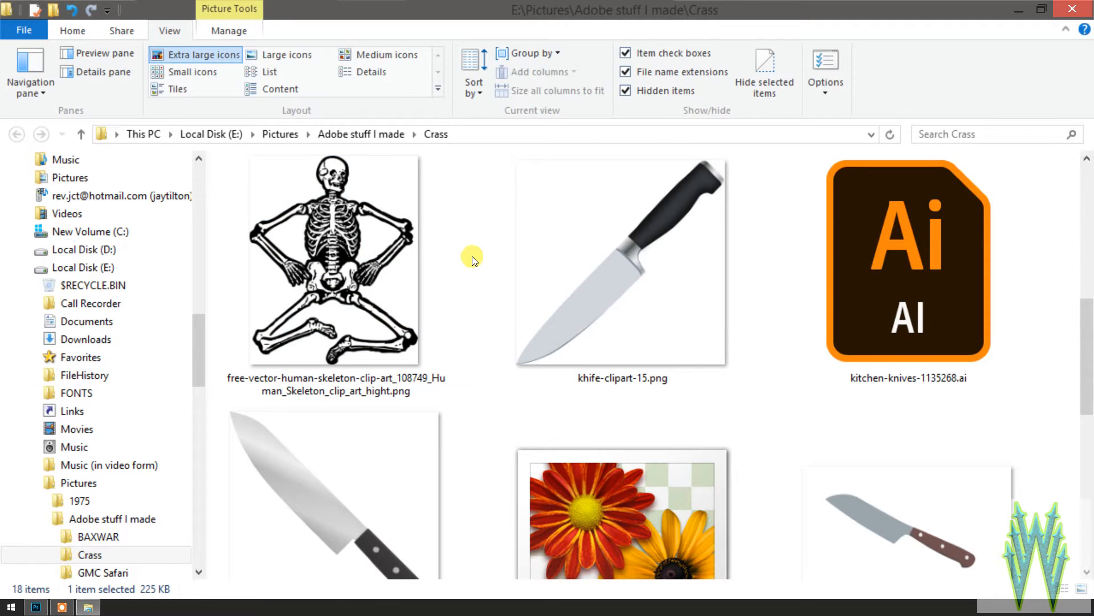
scroll(472, 260, "down", 5)
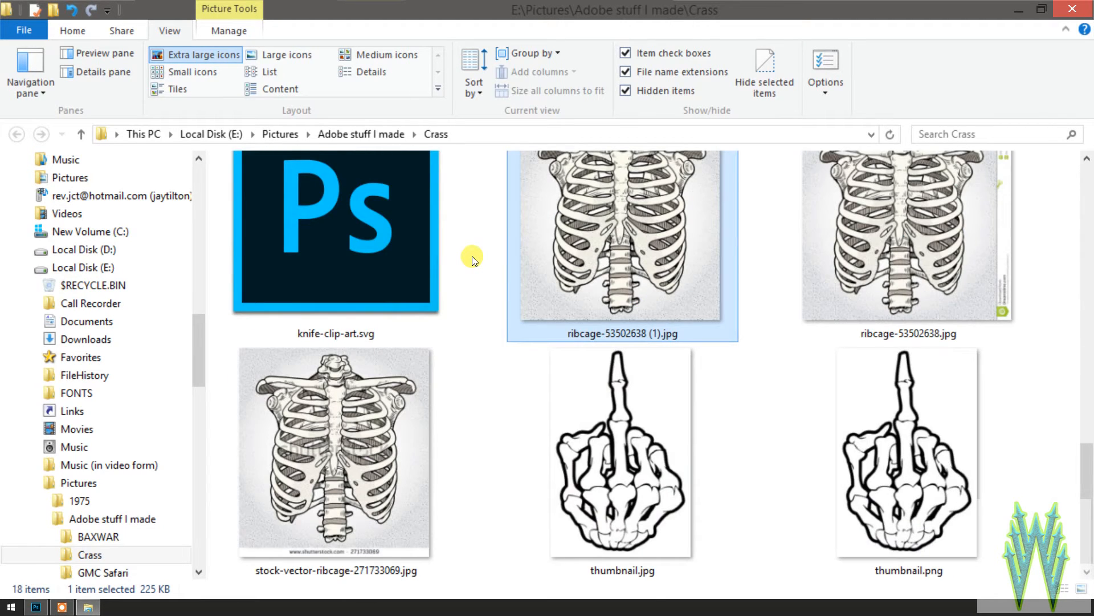
scroll(473, 259, "up", 10)
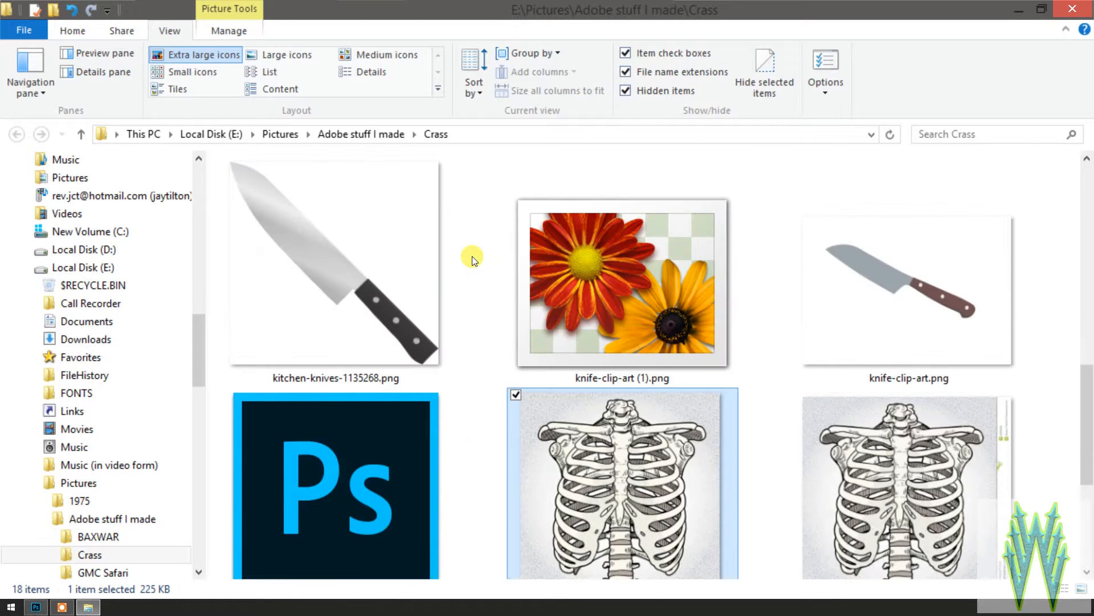
scroll(475, 258, "down", 3)
scroll(475, 259, "down", 5)
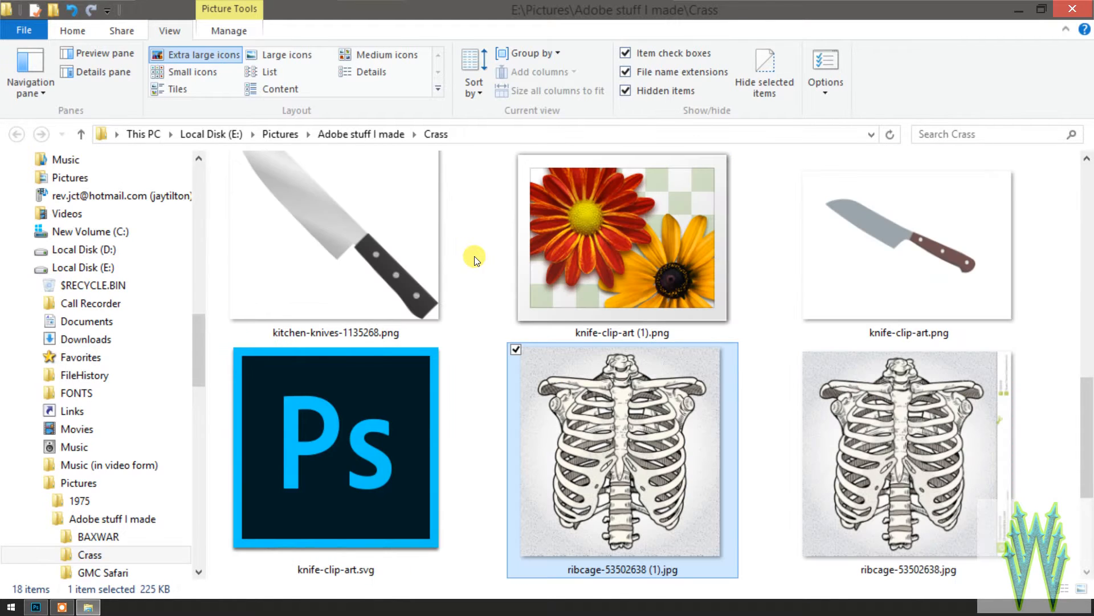
scroll(476, 260, "up", 3)
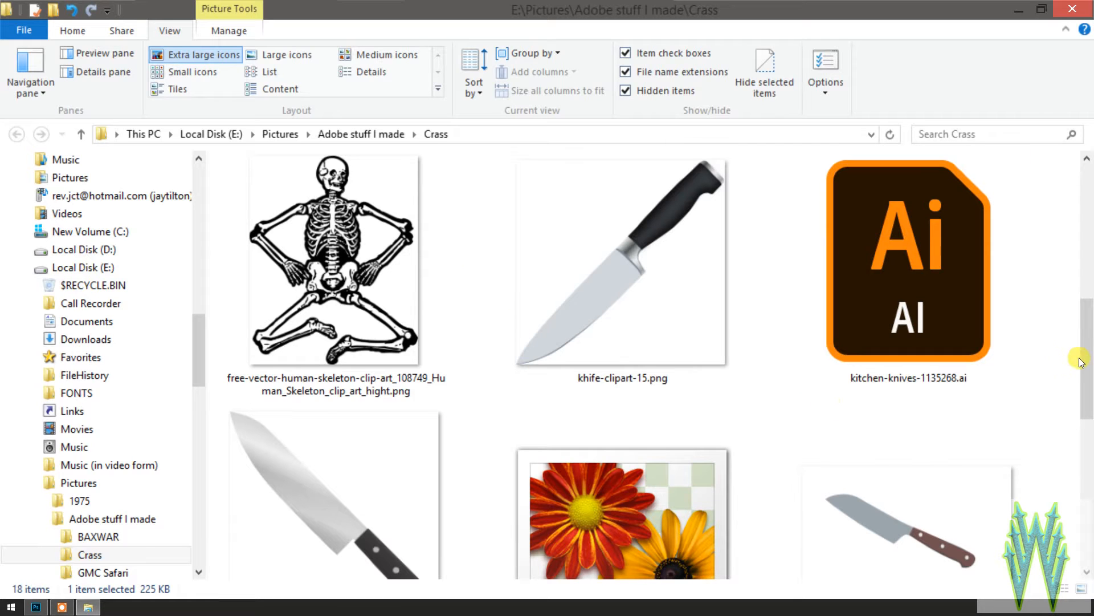
left_click_drag(1087, 359, 1090, 378)
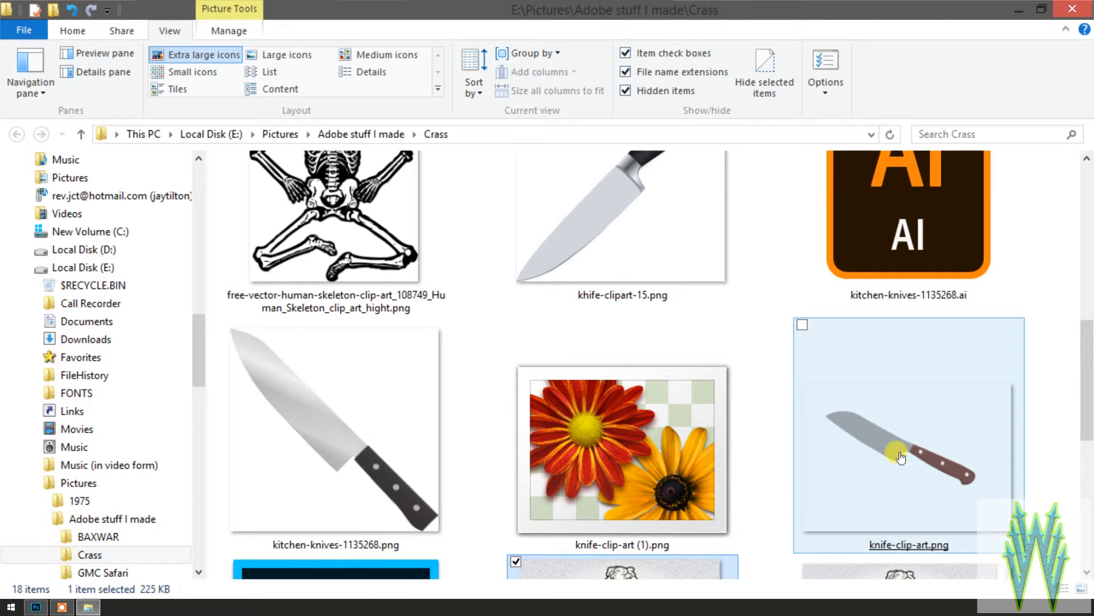
mouse_move(901, 457)
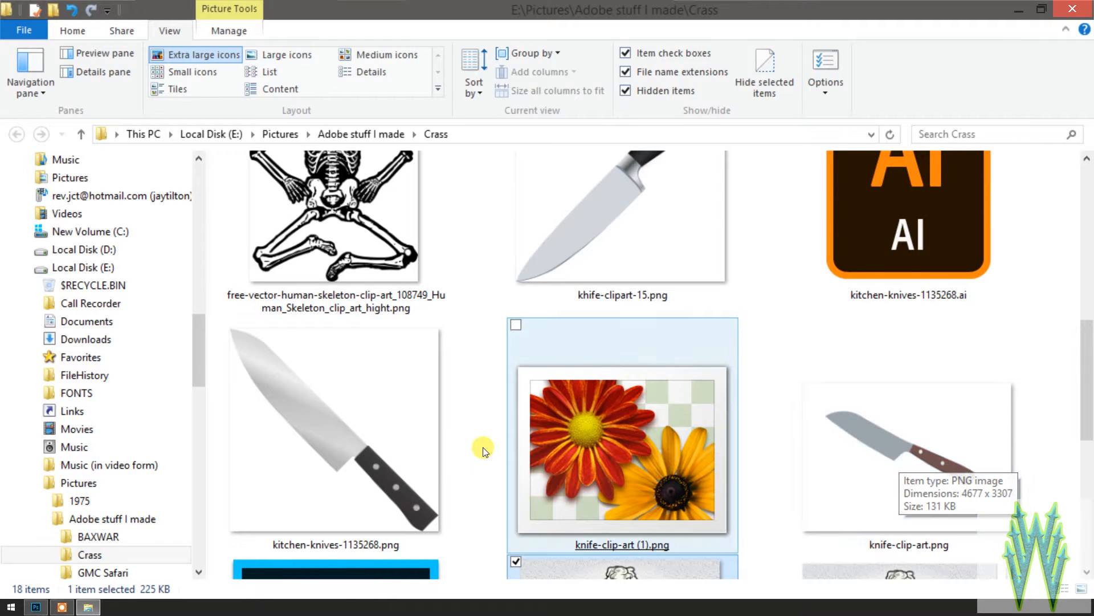
mouse_move(294, 422)
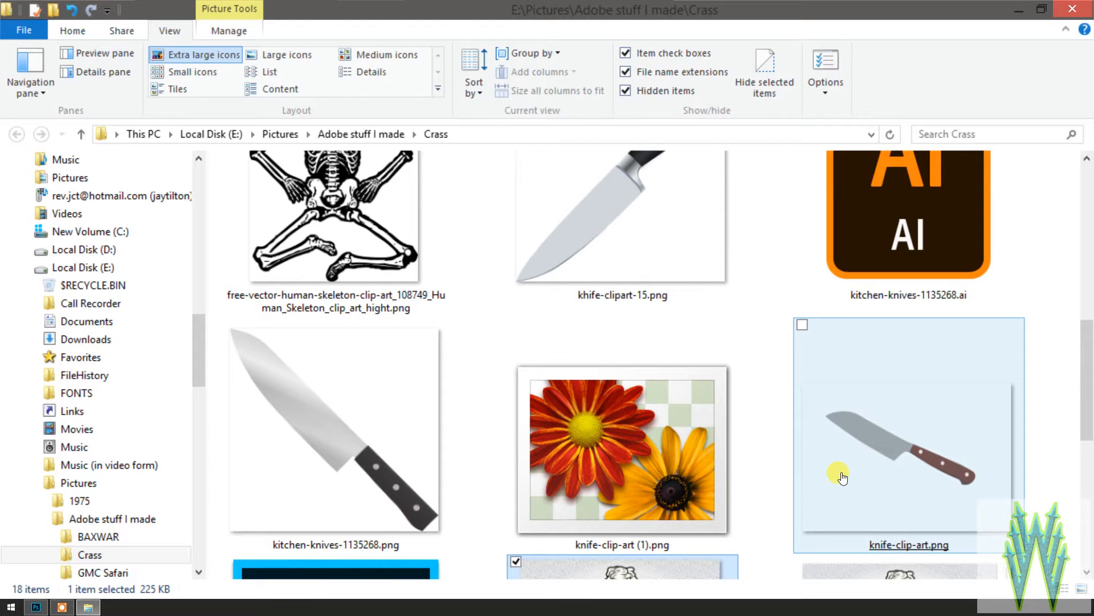
mouse_move(854, 441)
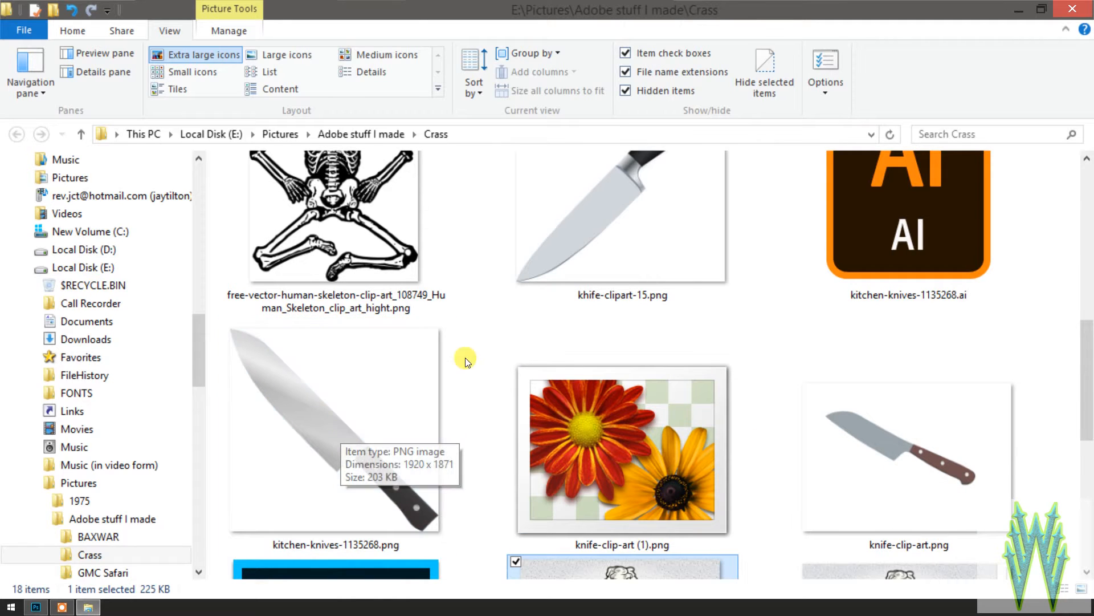
left_click(486, 326)
scroll(483, 323, "down", 5)
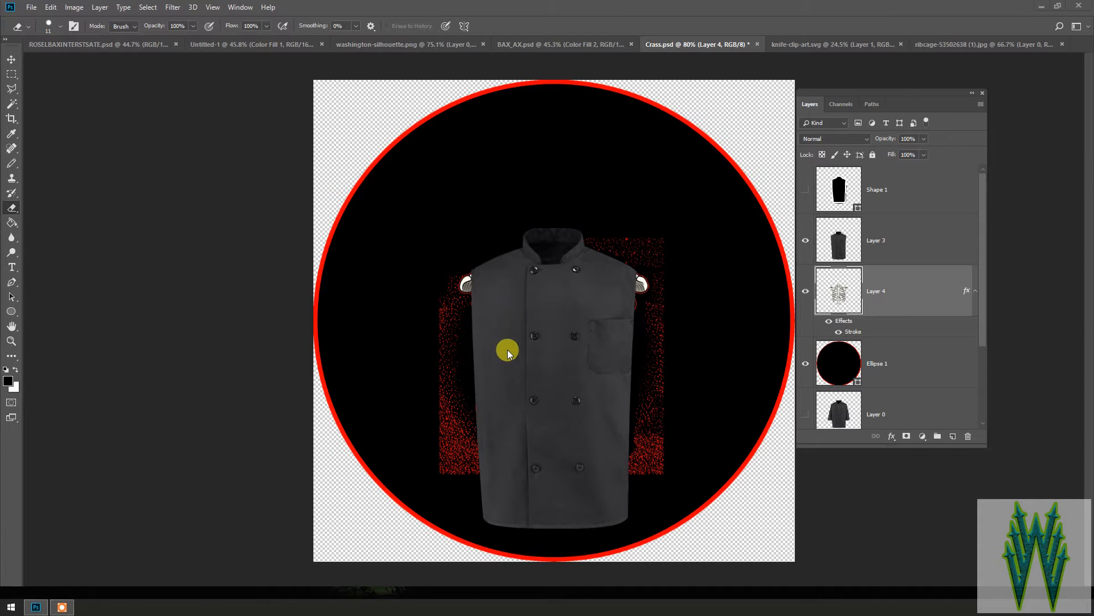
Erase two diagonal slashes in the chef coat on Layer 3, one on each side of the chest
key("alt+bracketright")
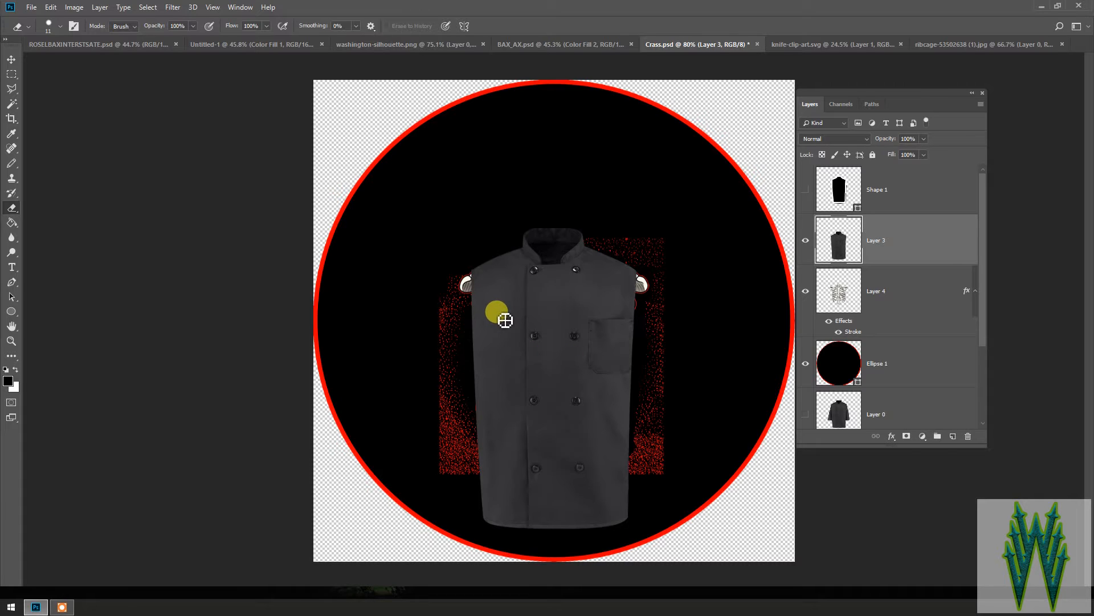
left_click_drag(506, 306, 495, 359)
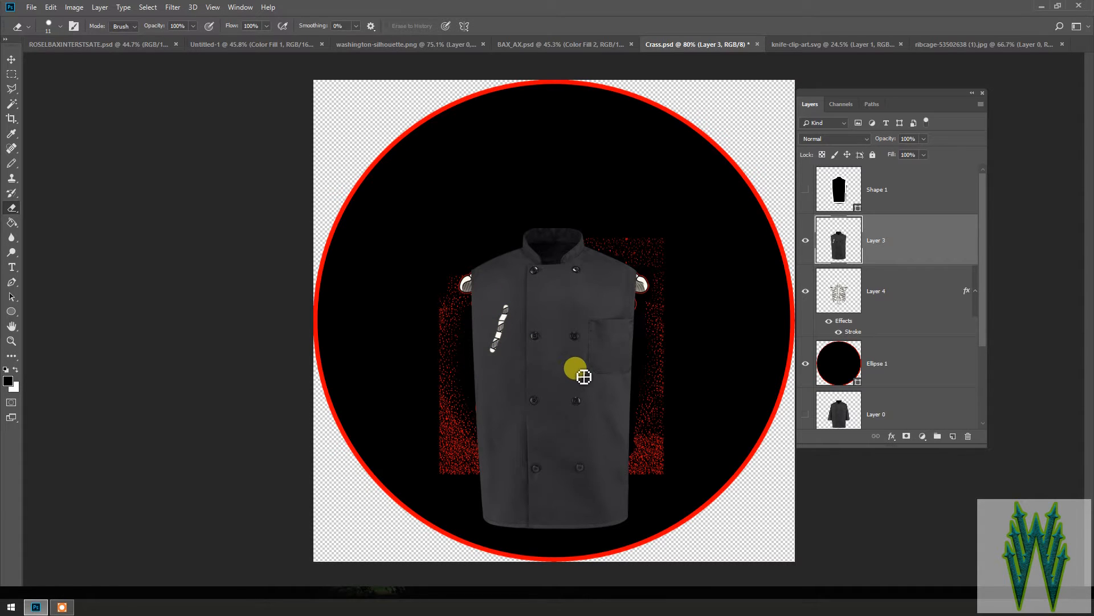
left_click_drag(580, 375, 618, 407)
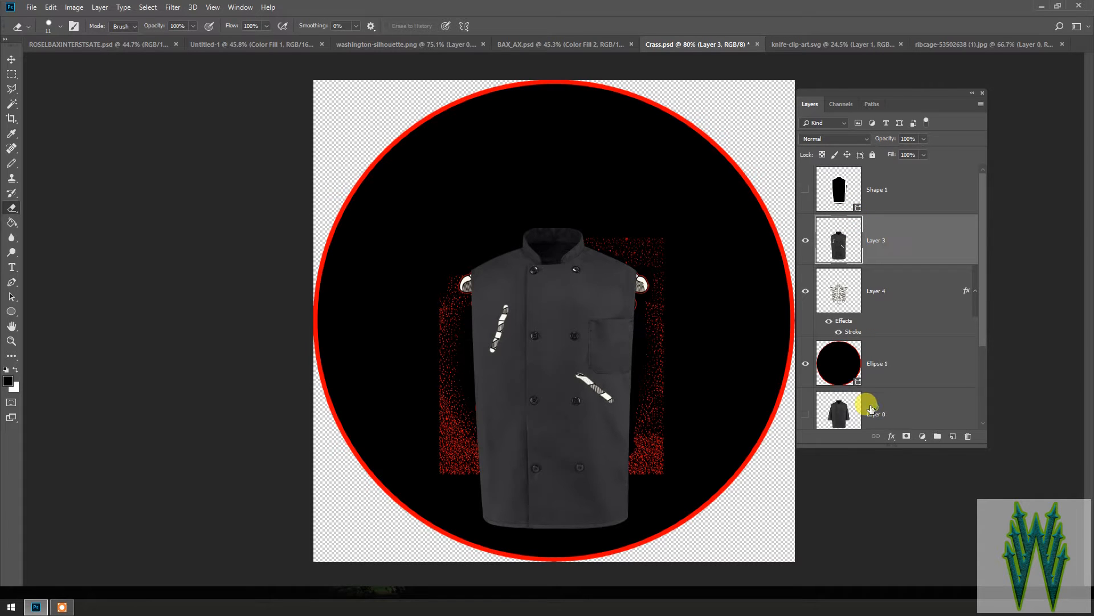
Try showing the long-sleeved coat on Layer 0 and placing it above Layer 3 and below Layer 4 in the layer order
left_click(872, 402)
left_click(806, 405)
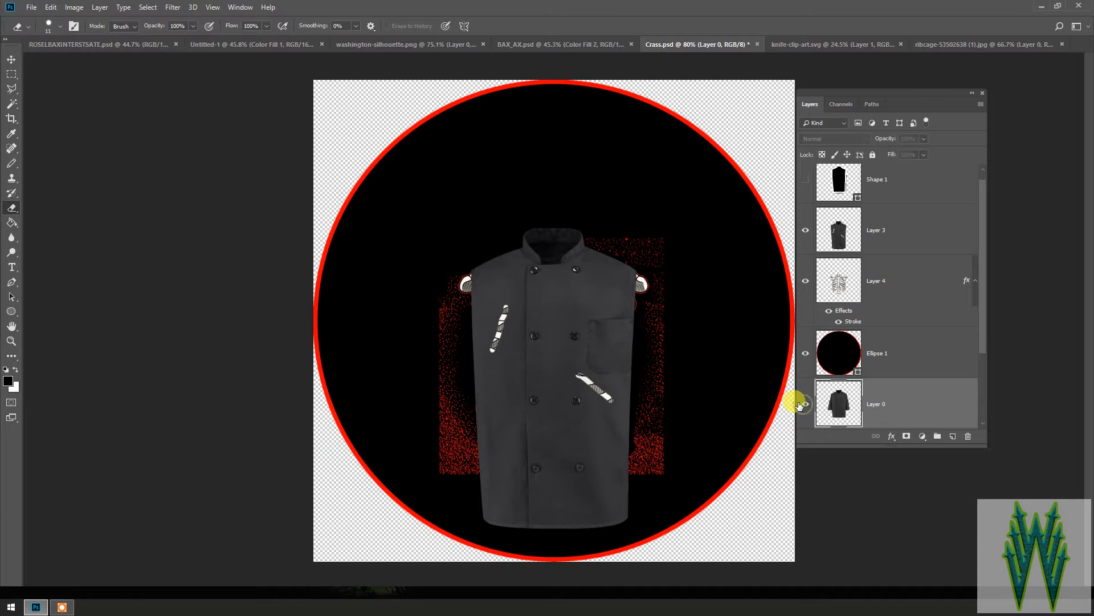
left_click_drag(888, 402, 888, 197)
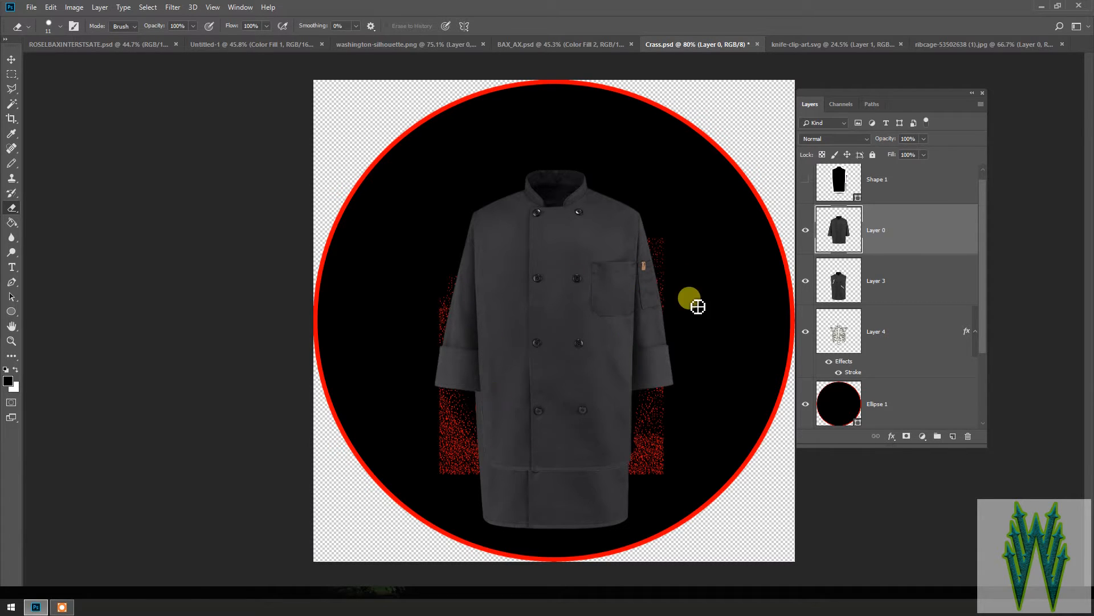
left_click_drag(901, 234, 899, 396)
scroll(906, 354, "down", 2)
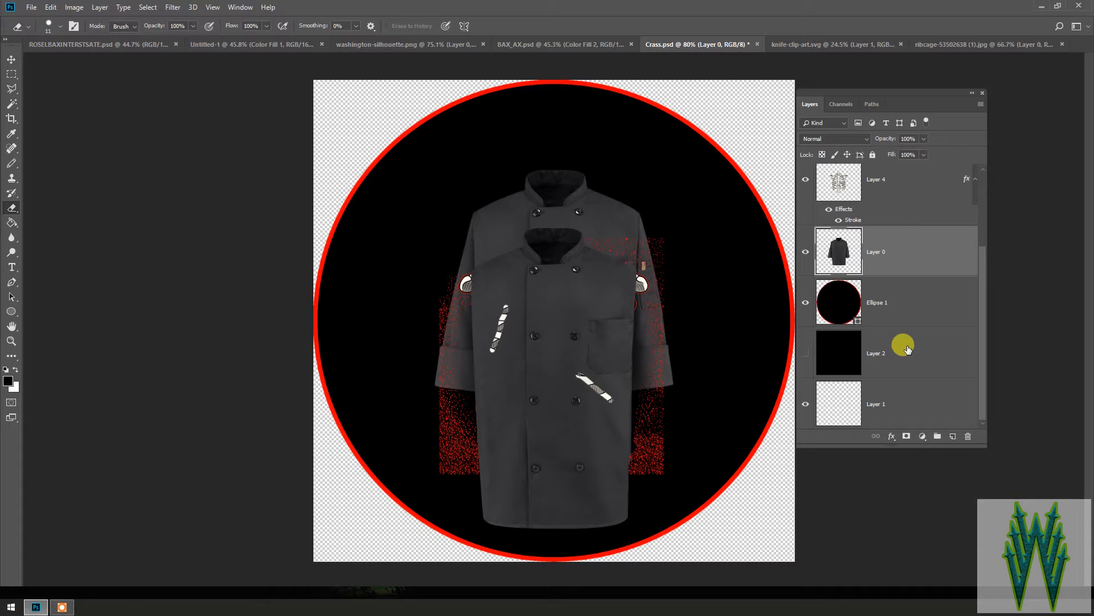
left_click_drag(899, 232, 892, 317)
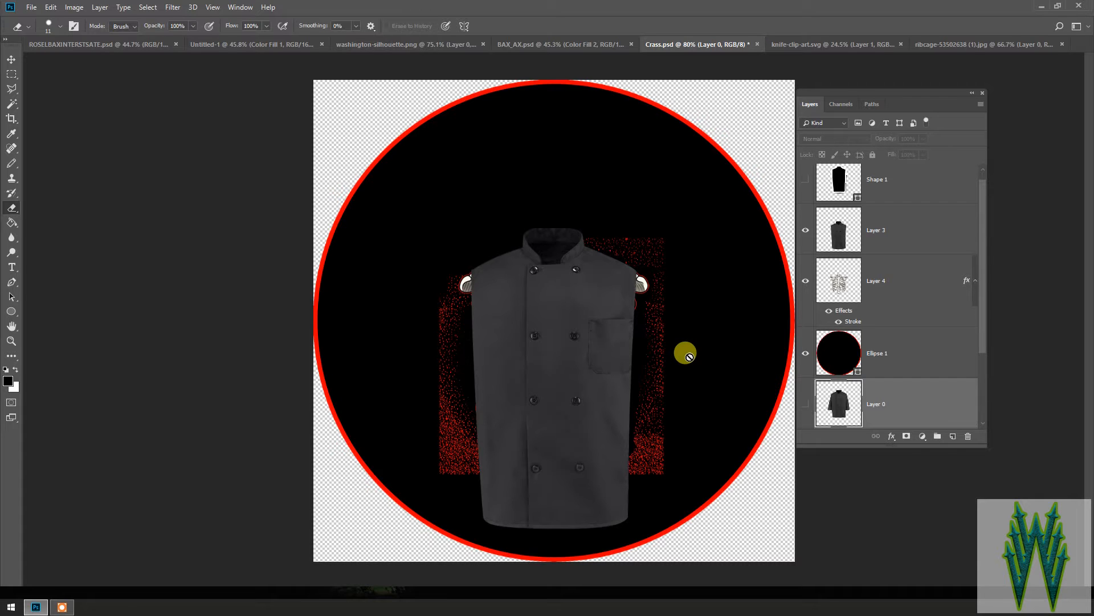
Hide the coat on Layer 3, compare the ribcage with Ellipse 1 hidden and shown, and select Layer 4
left_click(804, 230)
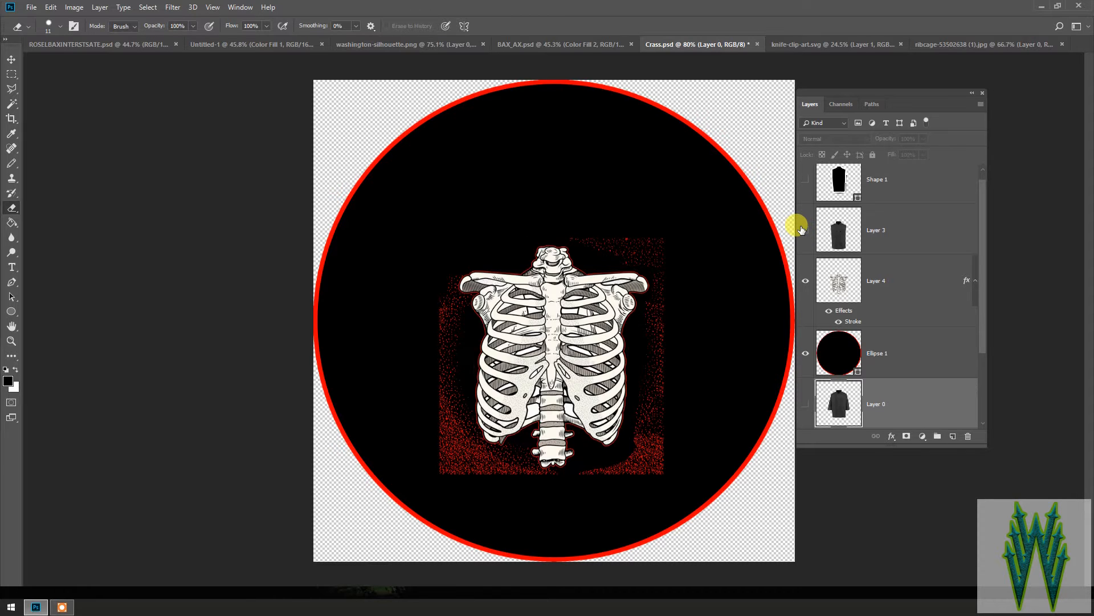
left_click(800, 353)
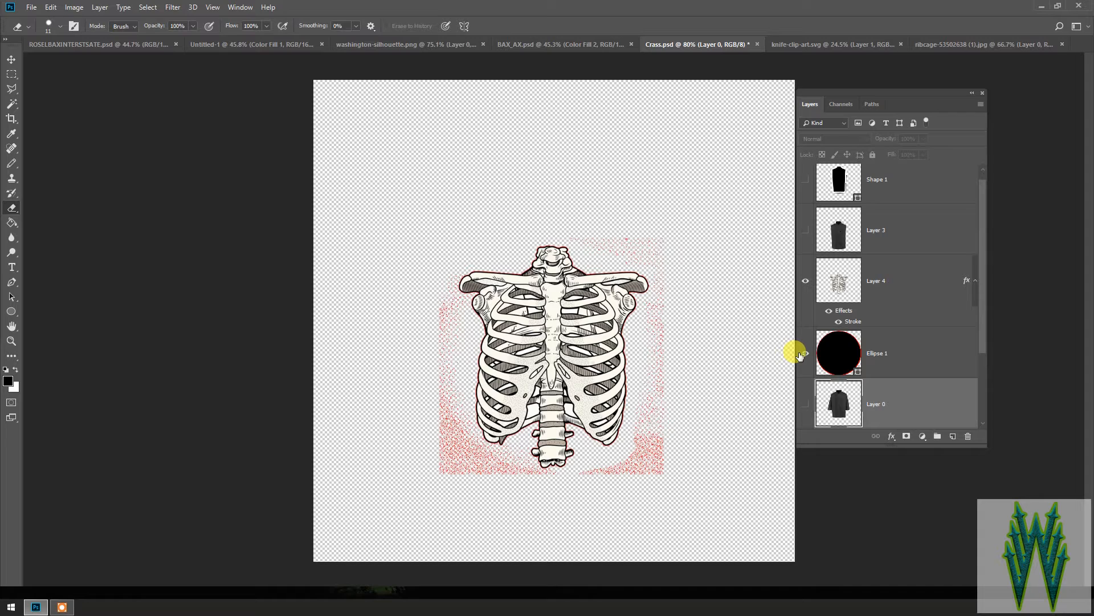
left_click(804, 353)
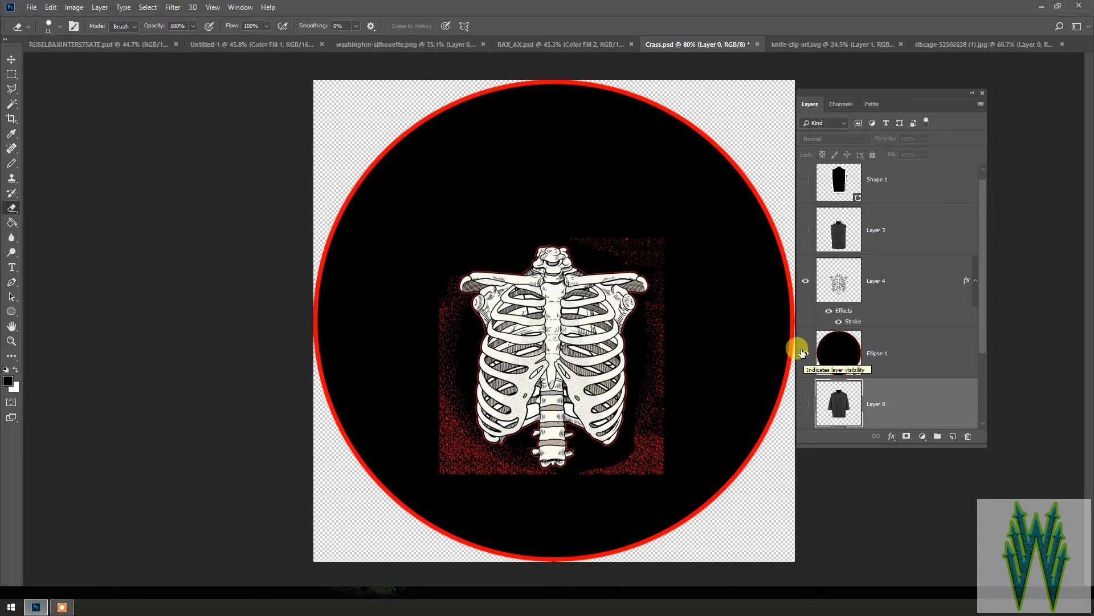
left_click(911, 275)
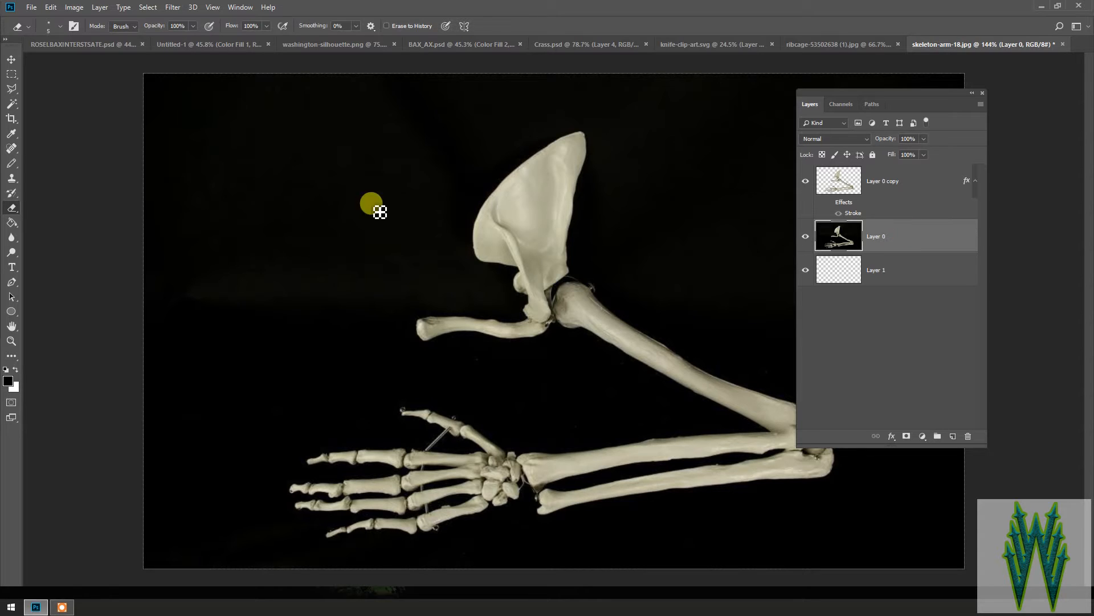
Try selecting the black background around the skeleton arm with the Magic Wand, and clear the selection
left_click(14, 106)
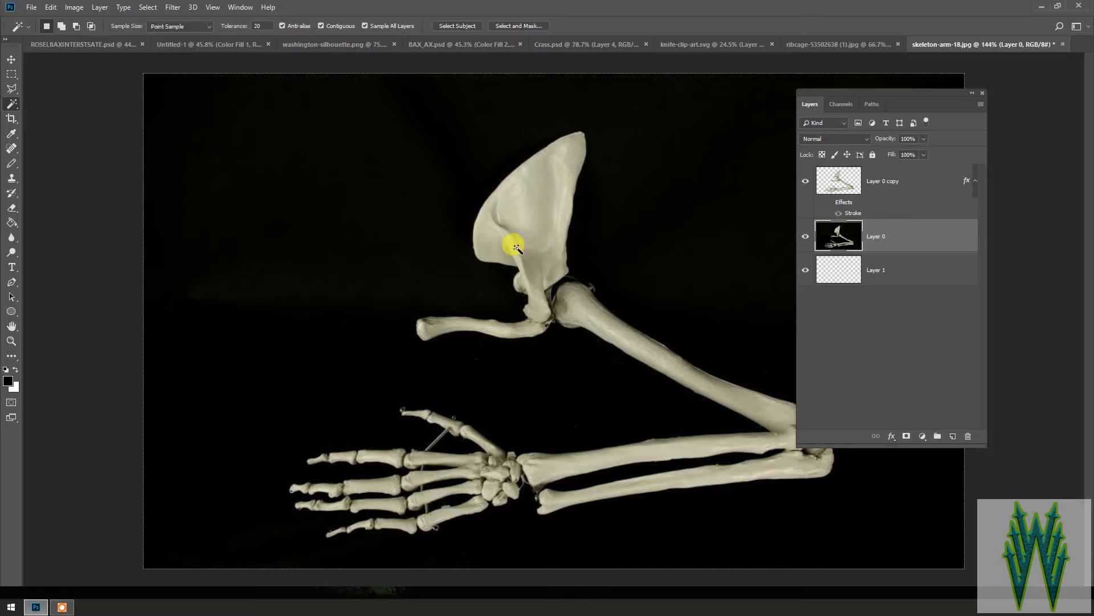
left_click(648, 244)
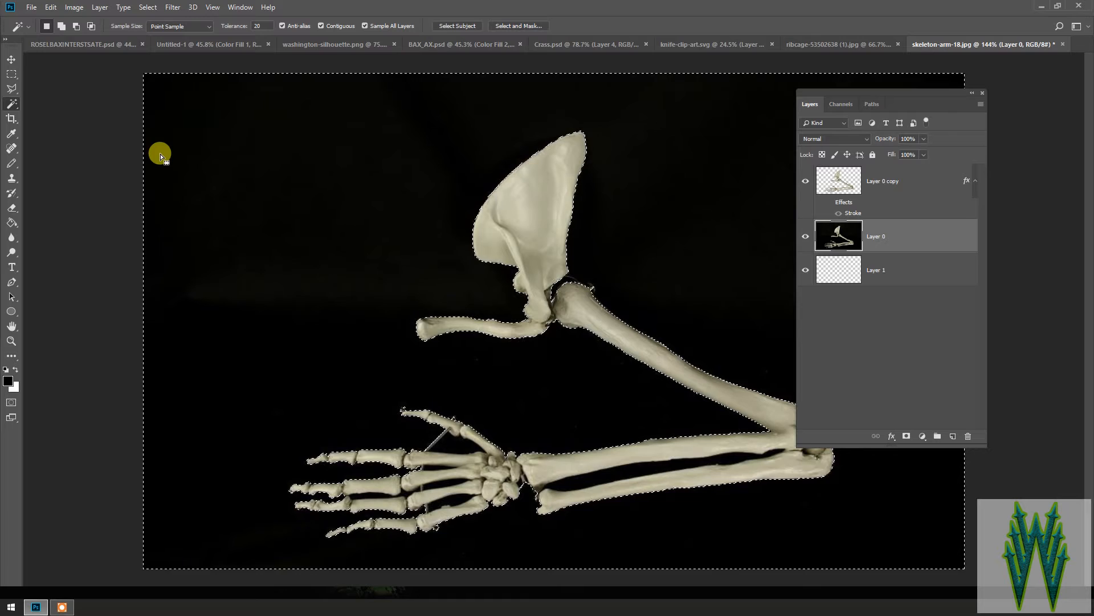
left_click(43, 75)
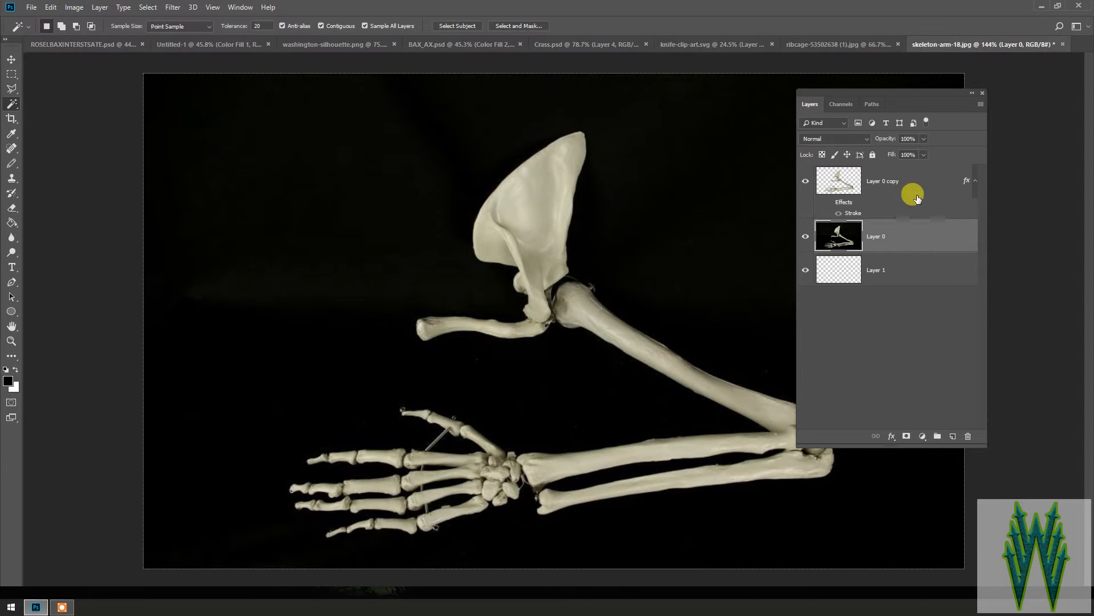
Duplicate Layer 0 of the skeleton arm image
left_click_drag(918, 229, 942, 433)
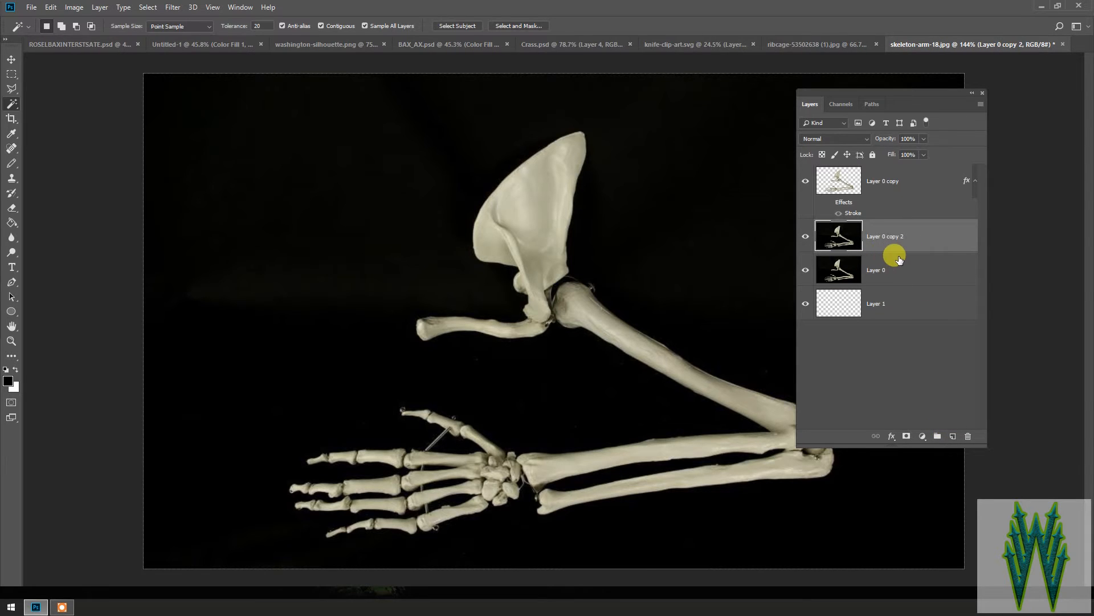
Hide Layer 0 and delete the black background around the arm and beside the thumb on Layer 0 copy 2 using the Magic Wand
left_click(804, 269)
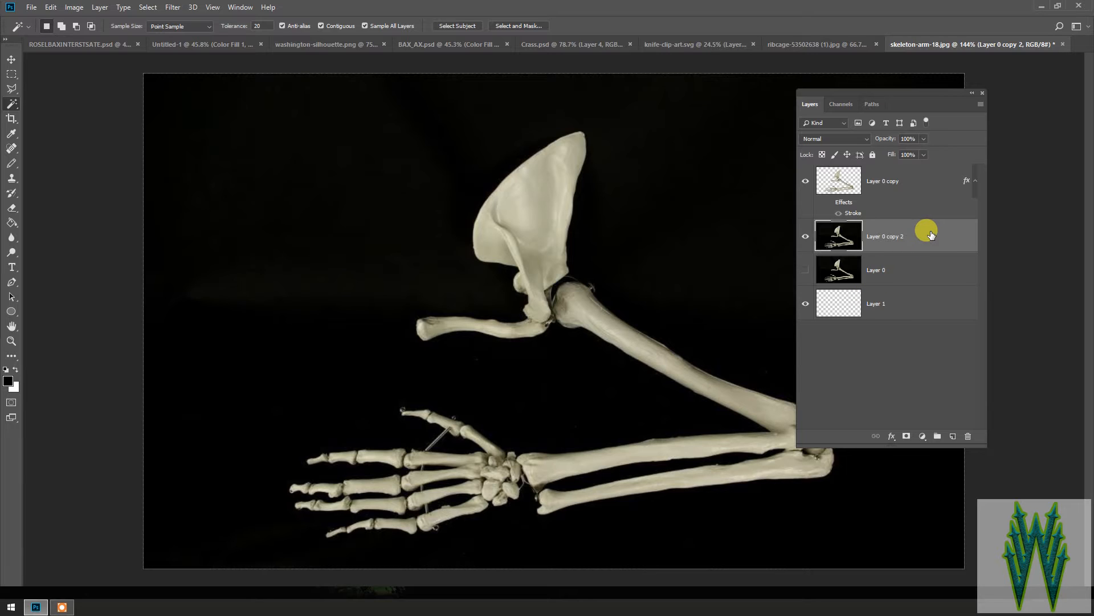
left_click(433, 191)
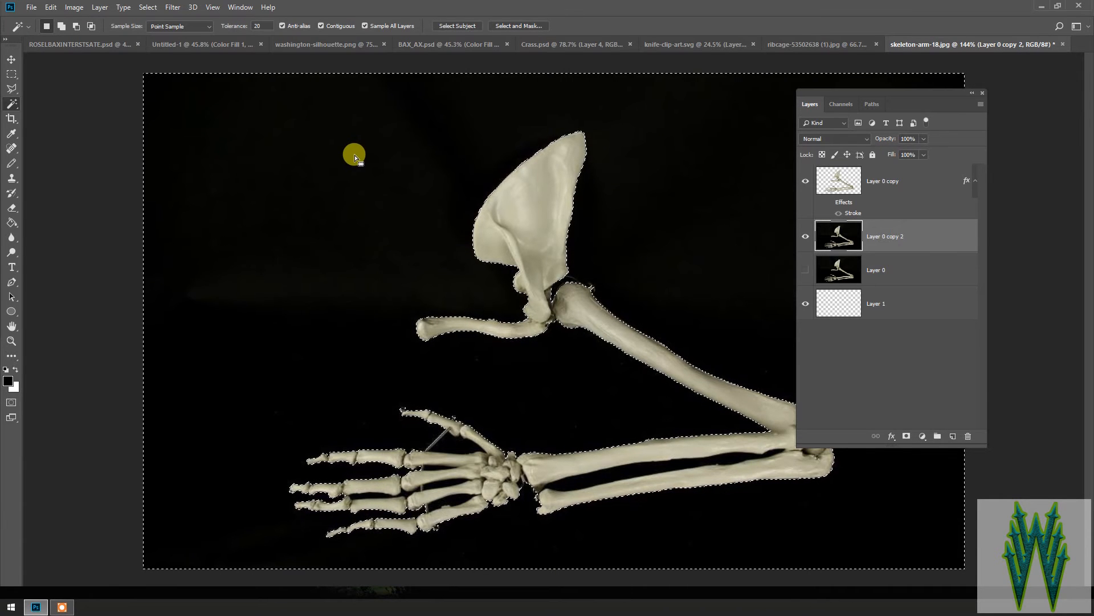
key("Delete")
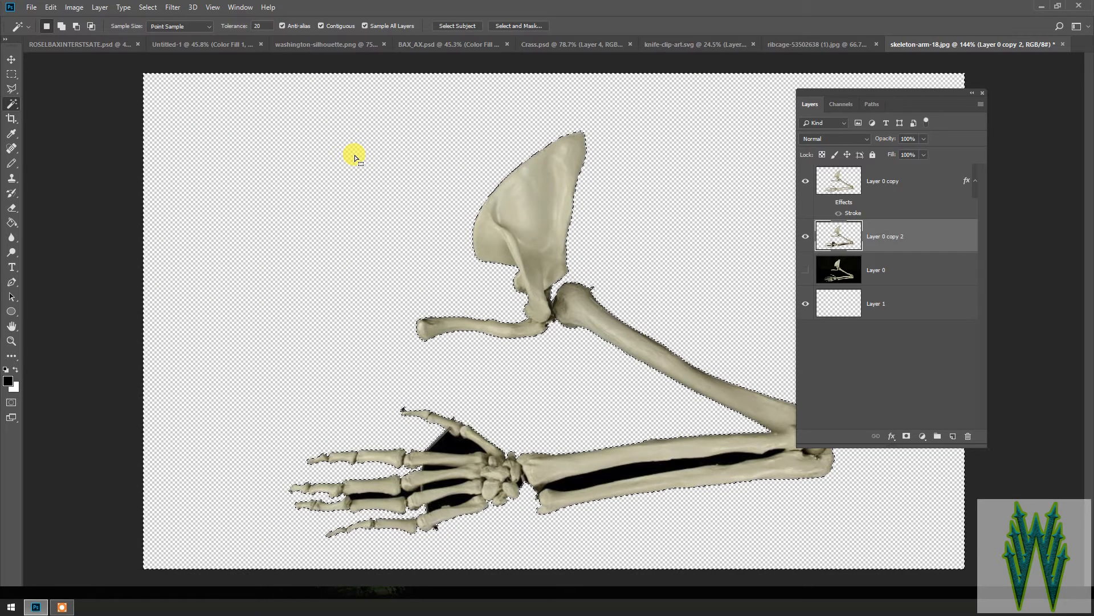
left_click(446, 449)
key("Delete")
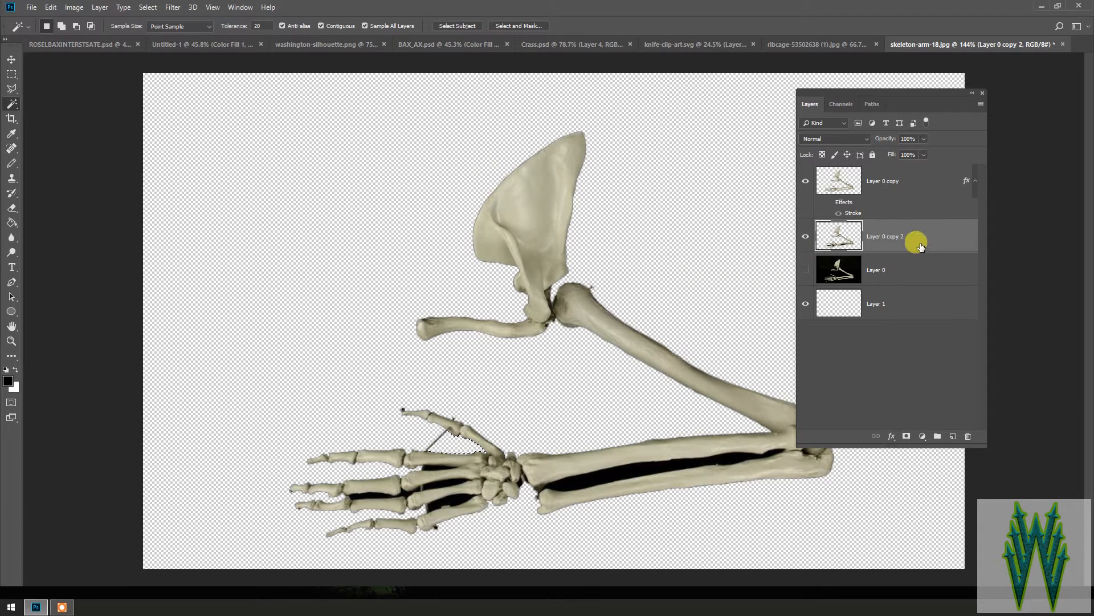
Show the layer effects on Layer 0 copy and inspect its Stroke settings without changing them
left_click(922, 179)
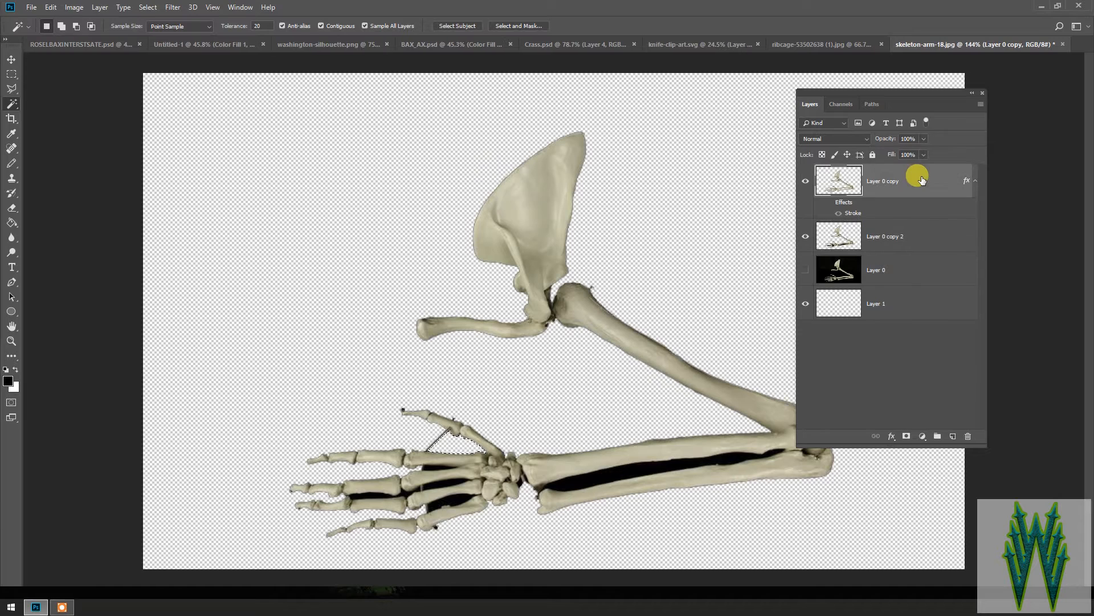
left_click(827, 202)
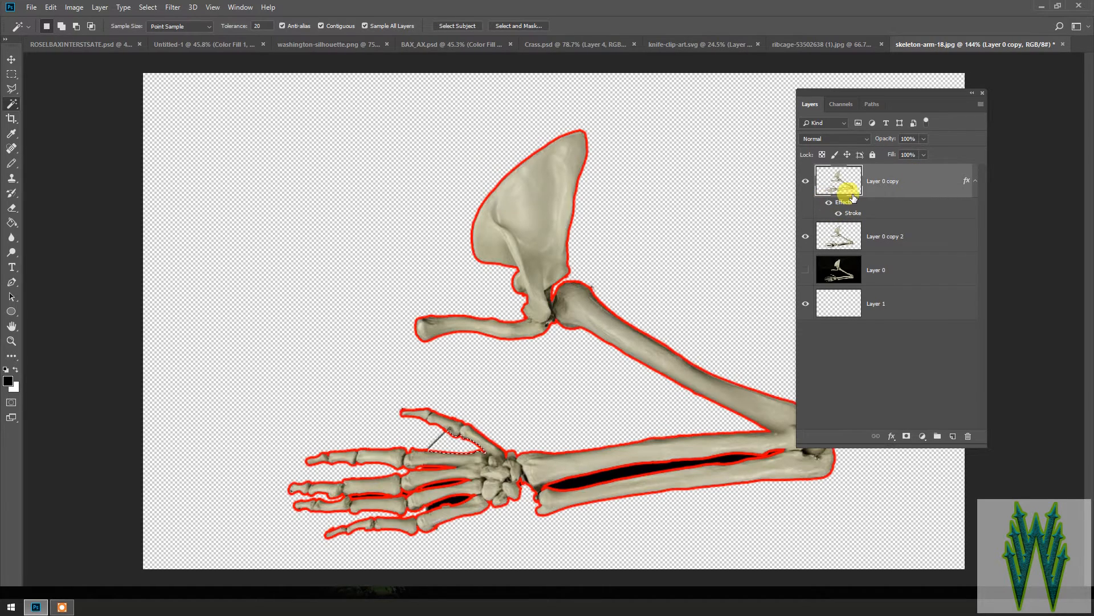
double_click(899, 190)
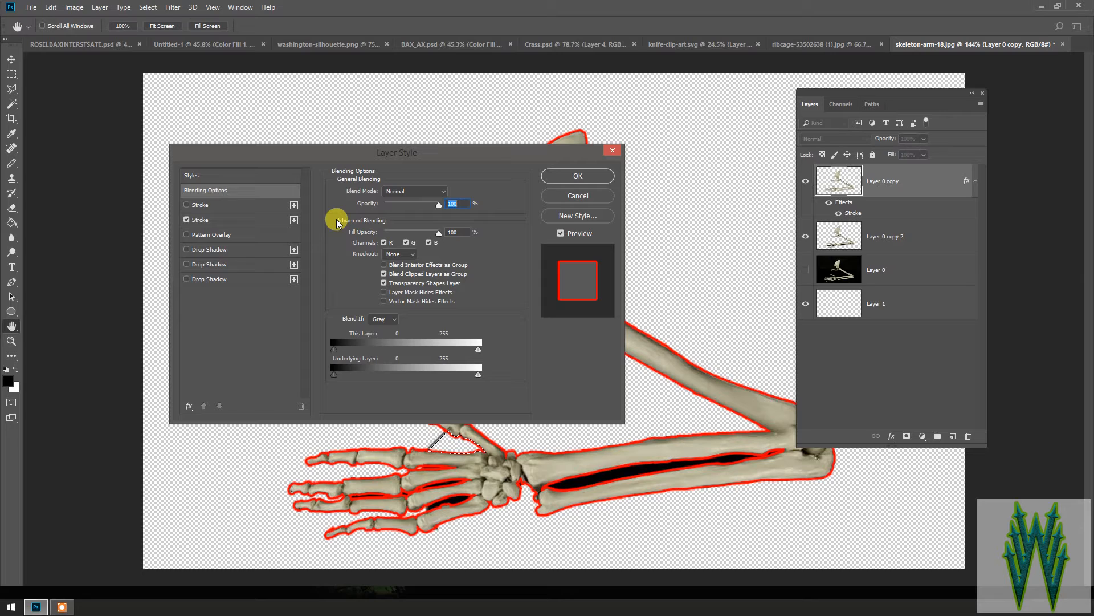
left_click(251, 220)
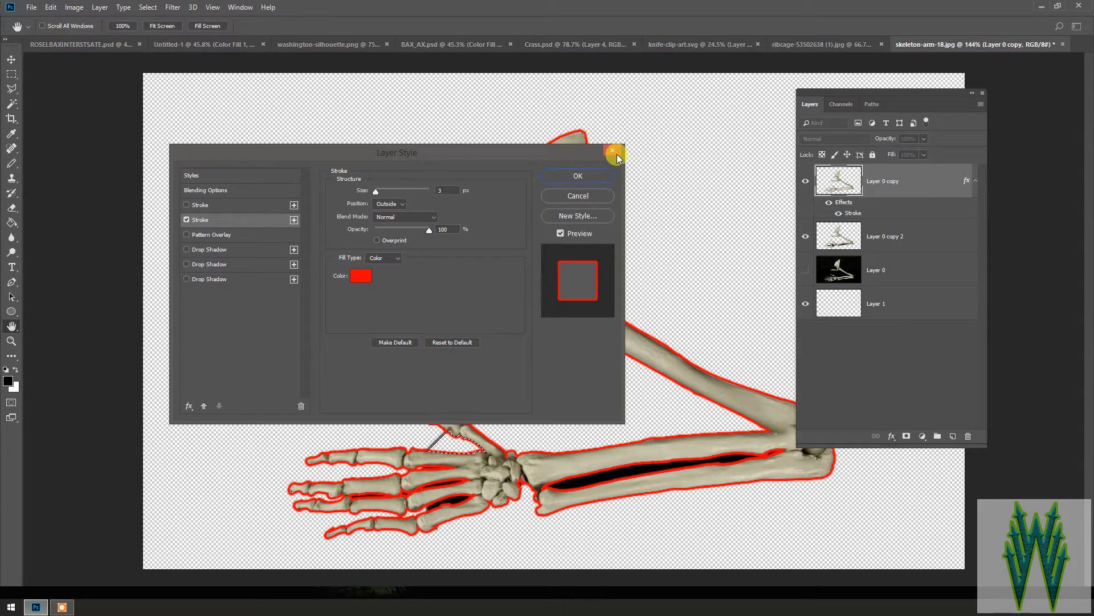
left_click(576, 195)
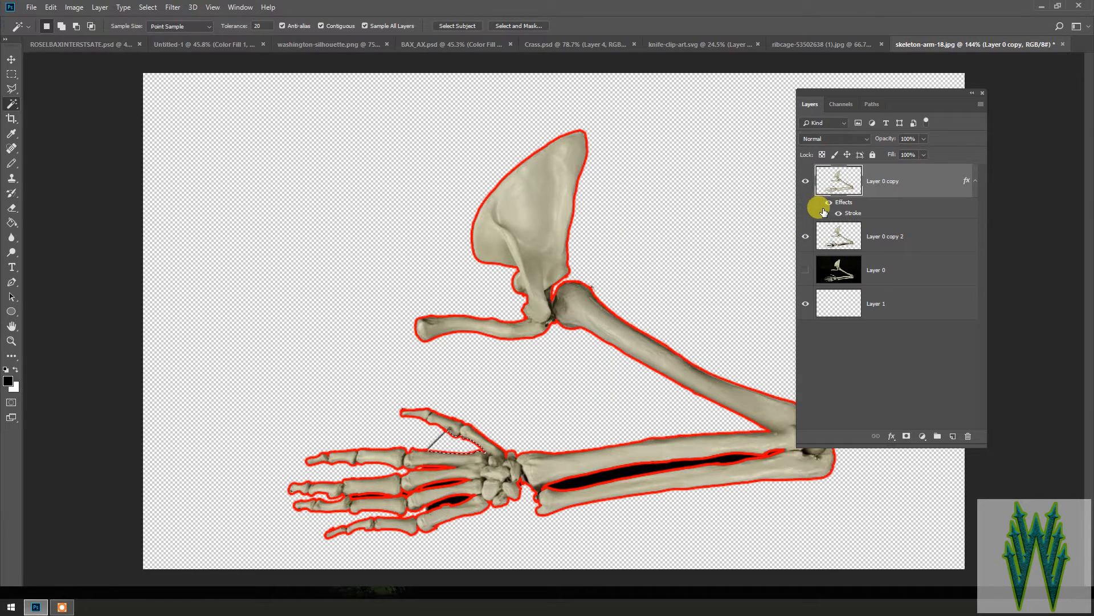
Hide Layer 0 copy 2 and examine the outlined edges of the arm cut-out on Layer 0 copy
left_click(804, 236)
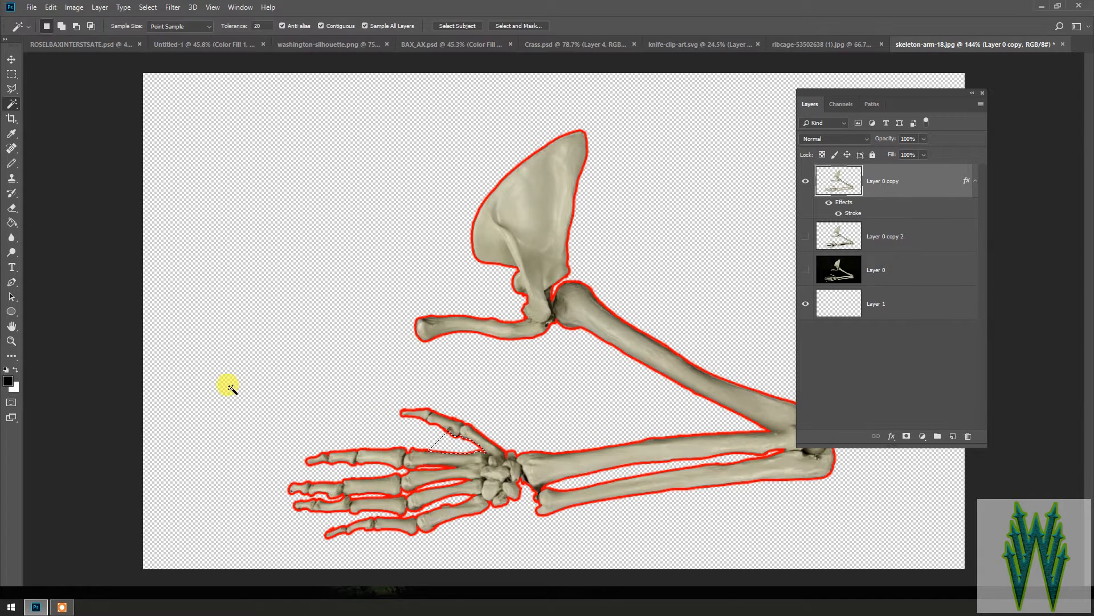
scroll(165, 376, "down", 4)
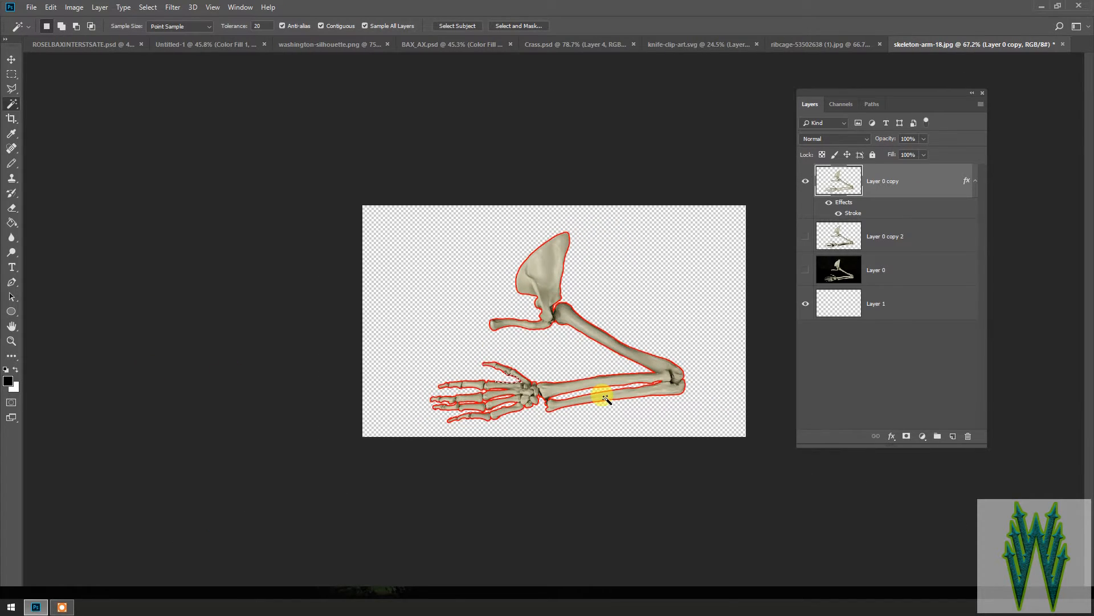
scroll(755, 346, "up", 12)
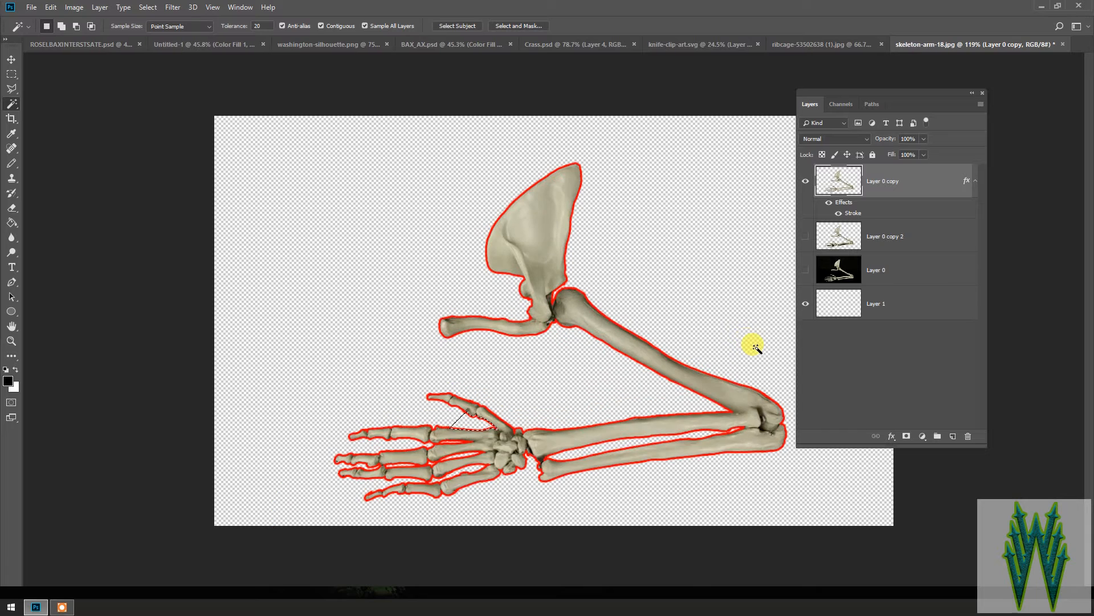
scroll(755, 347, "up", 1)
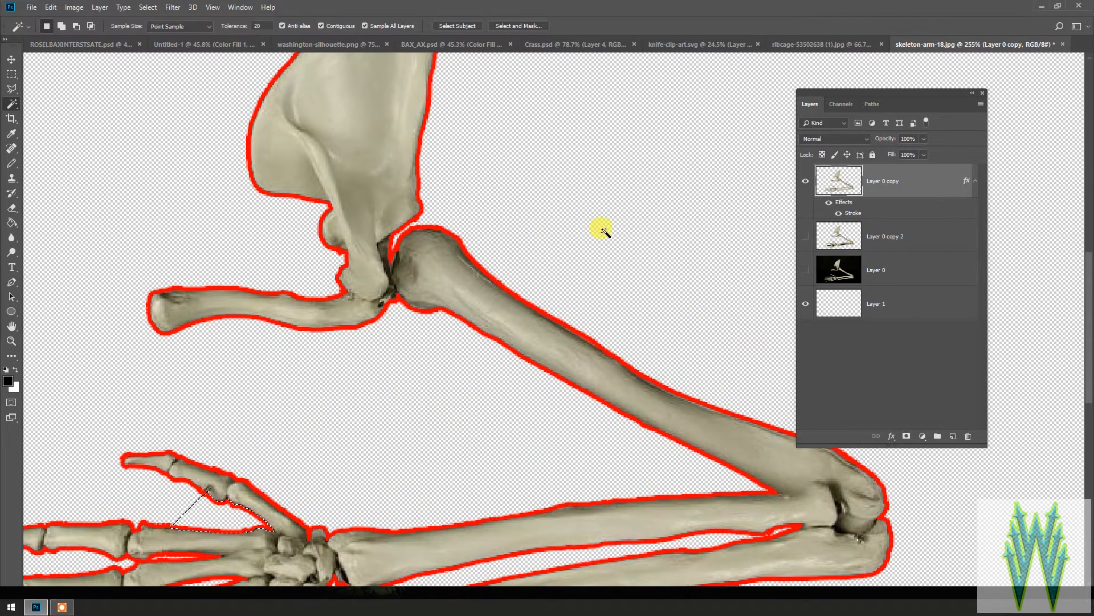
Show and select Layer 0 copy 2, and hide the layer effects on Layer 0 copy
left_click(805, 236)
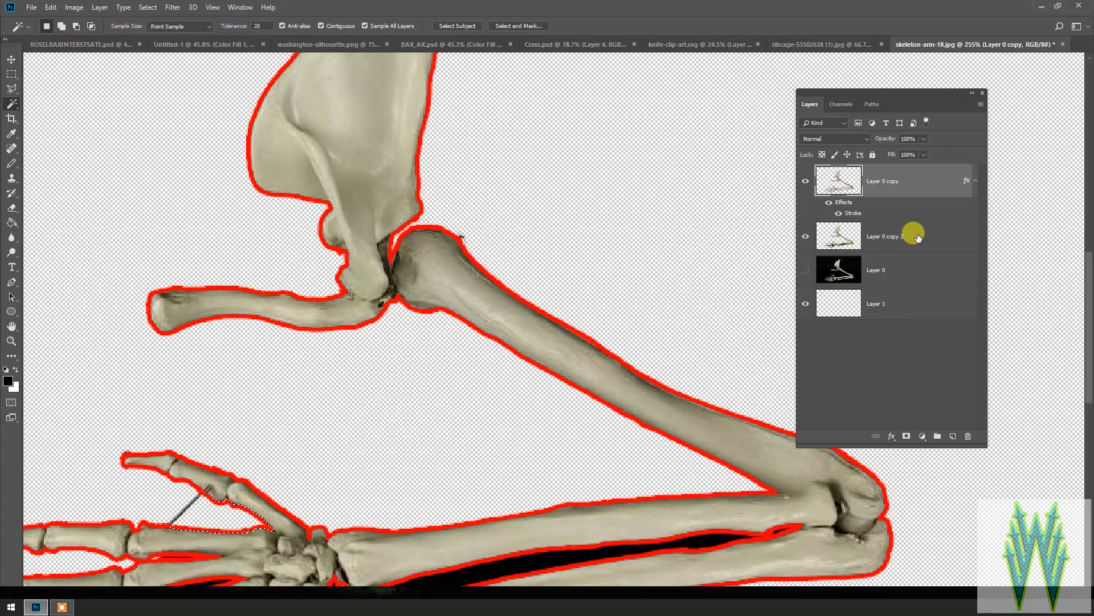
left_click(916, 236)
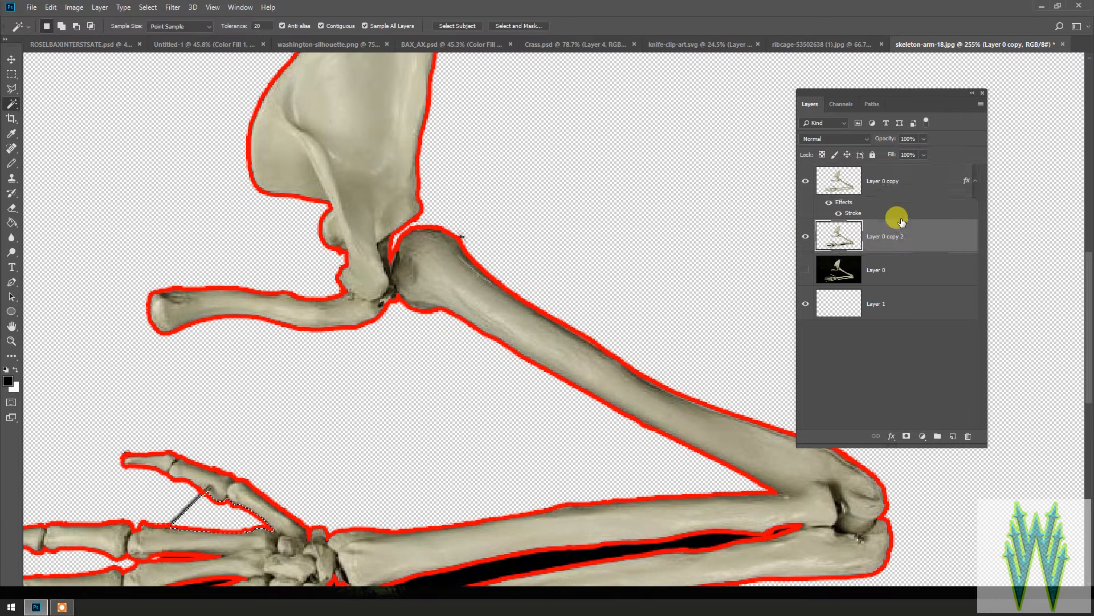
left_click(823, 203)
scroll(428, 292, "down", 3)
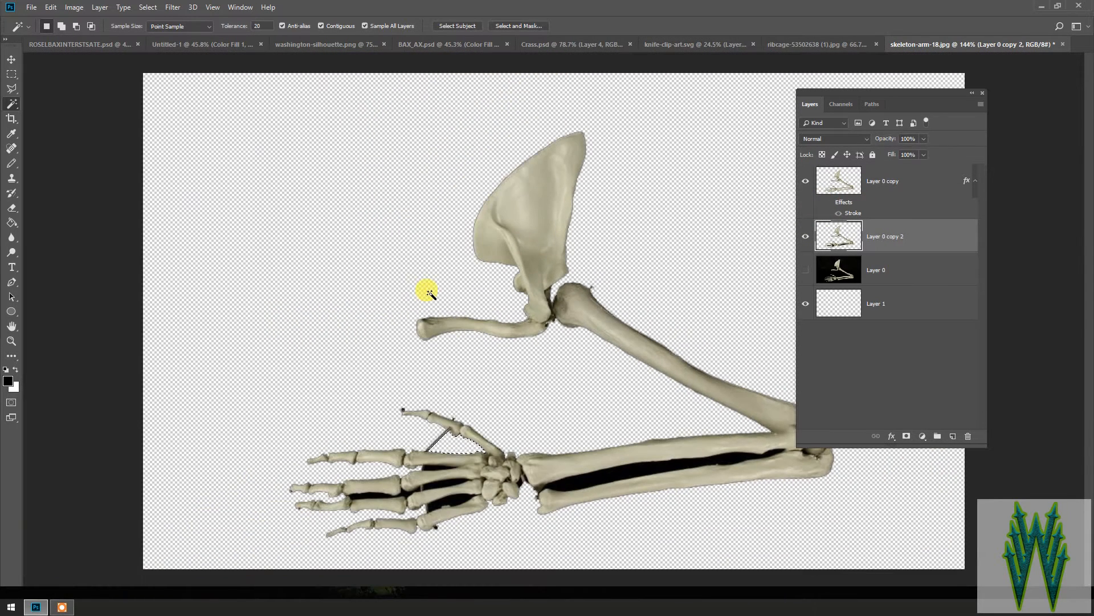
scroll(429, 293, "up", 1)
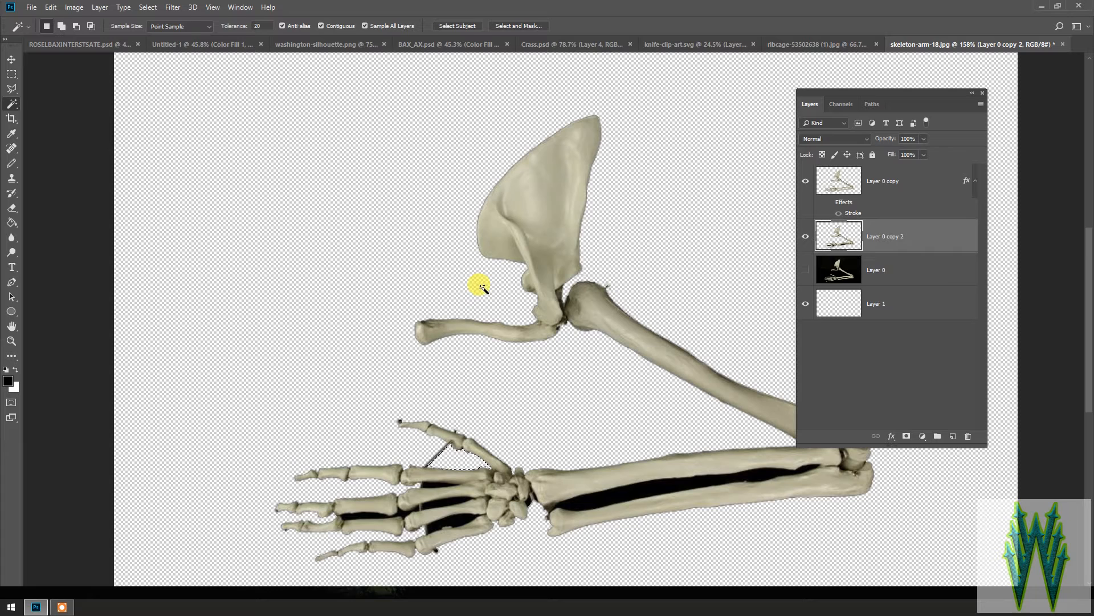
Add a 3 px red outside Stroke at 100% opacity to Layer 0 copy 2
double_click(940, 239)
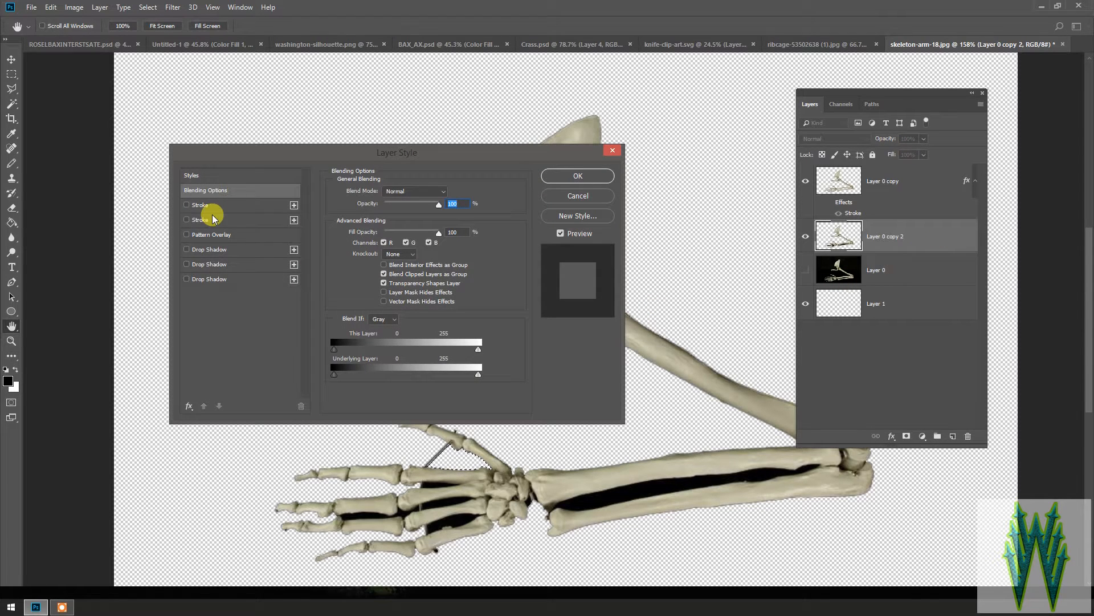
left_click(199, 220)
mouse_move(416, 157)
left_mouse_down()
mouse_move(120, 68)
mouse_move(157, 66)
left_mouse_up()
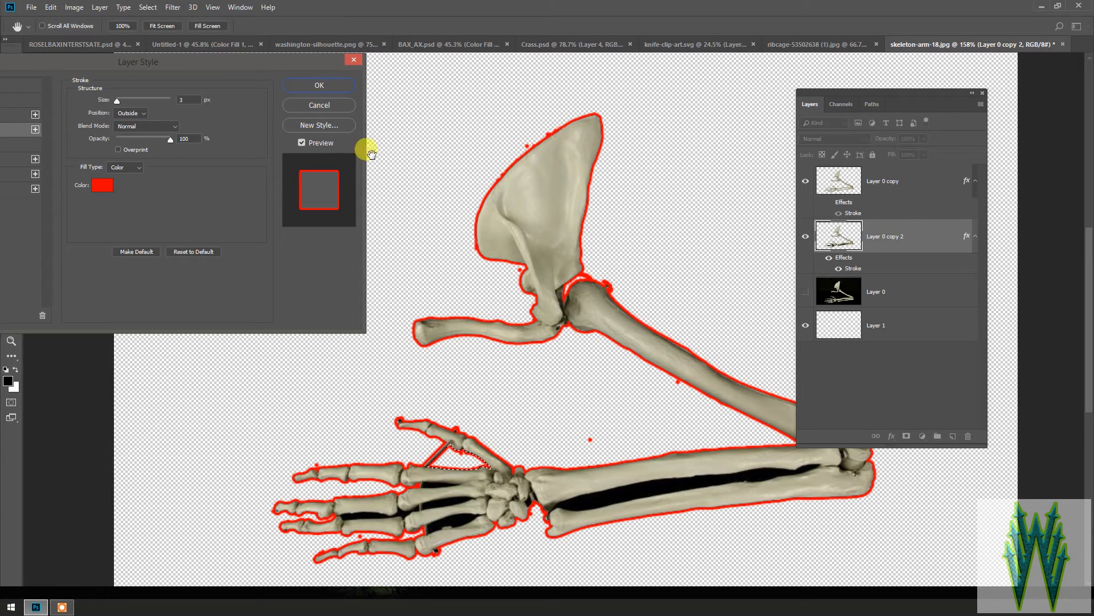
left_click(319, 87)
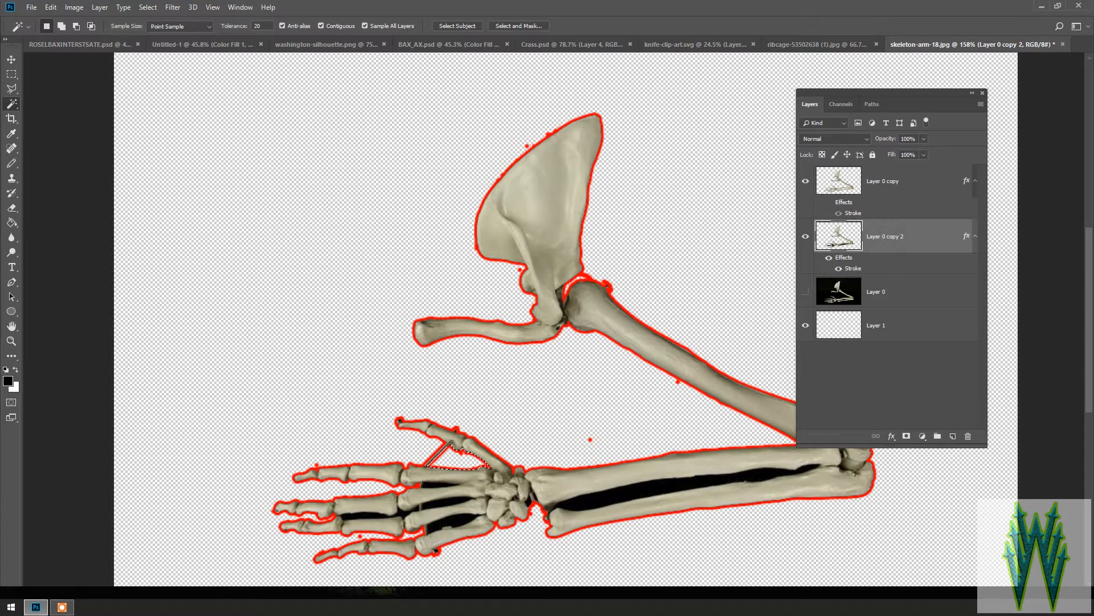
Clear the leftover selection and erase the stray speck between the upper arm and forearm on Layer 0 copy 2
left_click(12, 208)
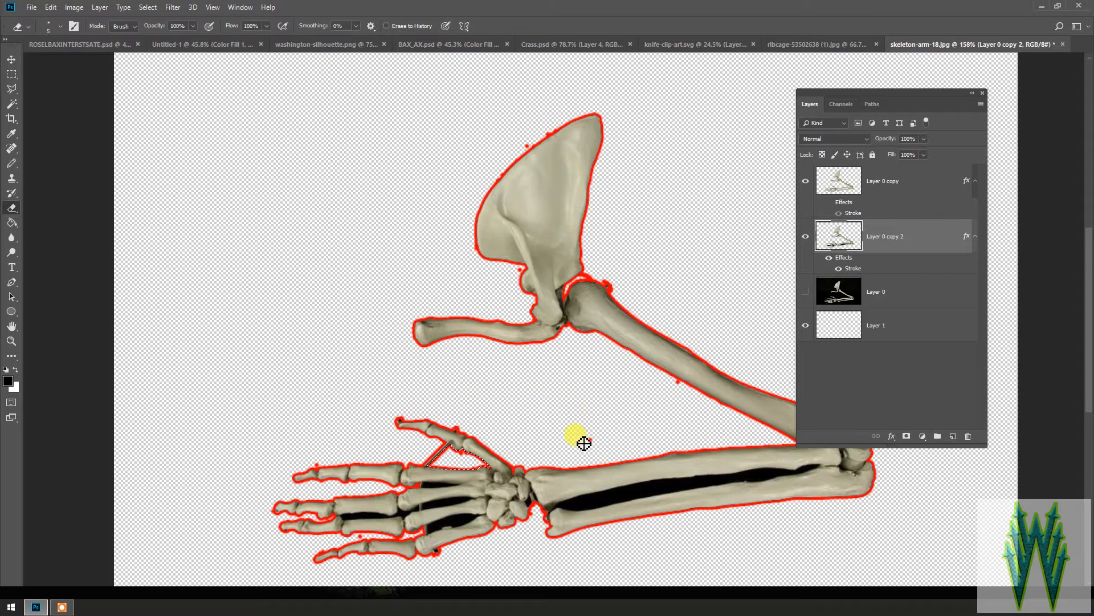
scroll(578, 439, "up", 3)
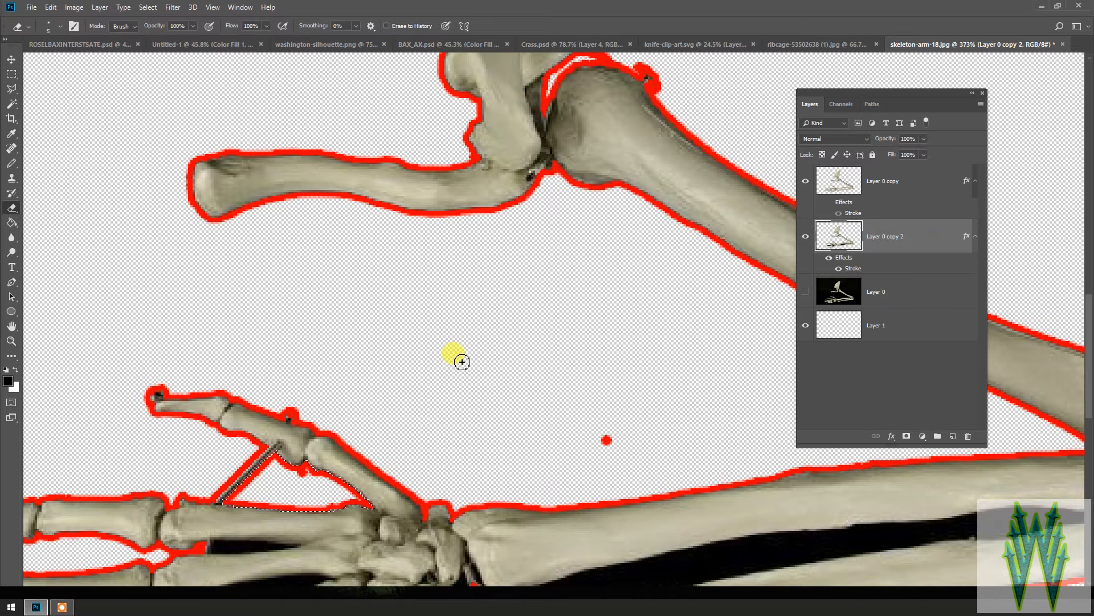
scroll(492, 378, "down", 2)
scroll(492, 379, "down", 3)
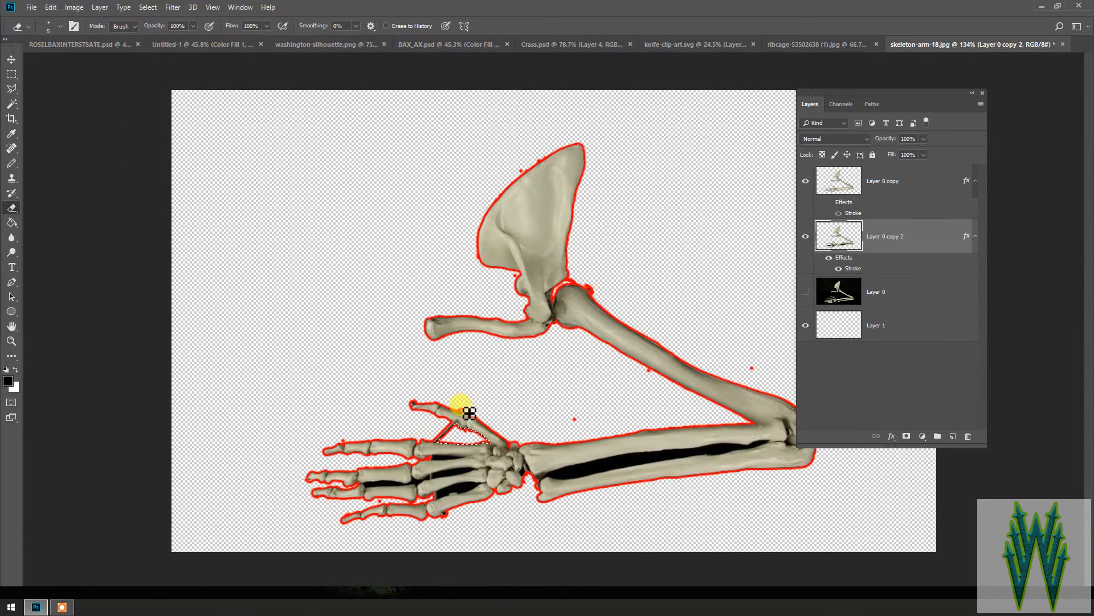
left_click_drag(455, 445, 488, 447)
left_click(14, 103)
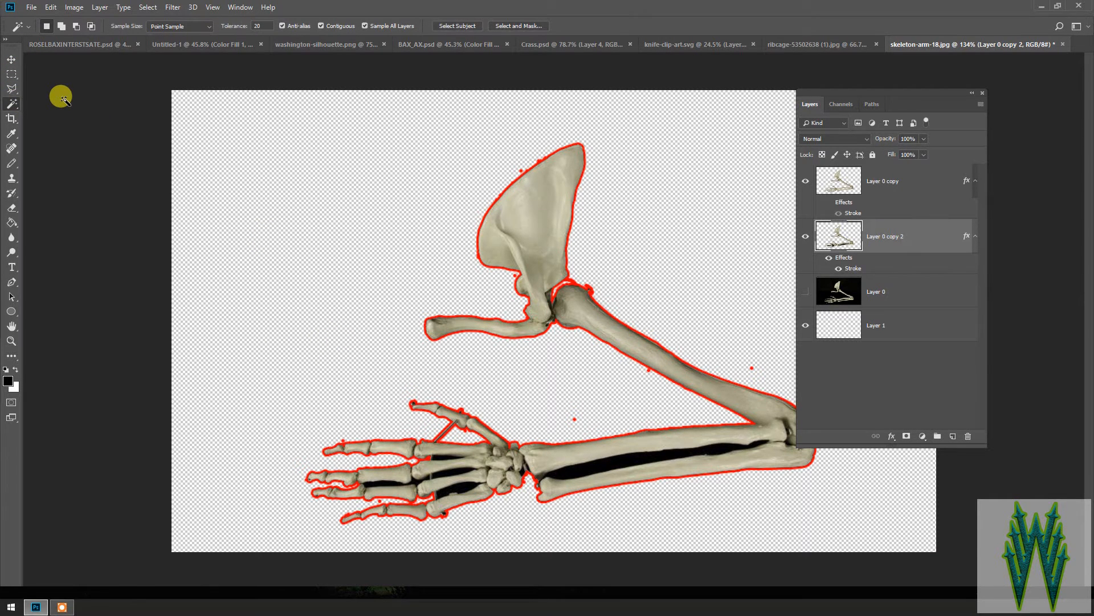
left_click(11, 208)
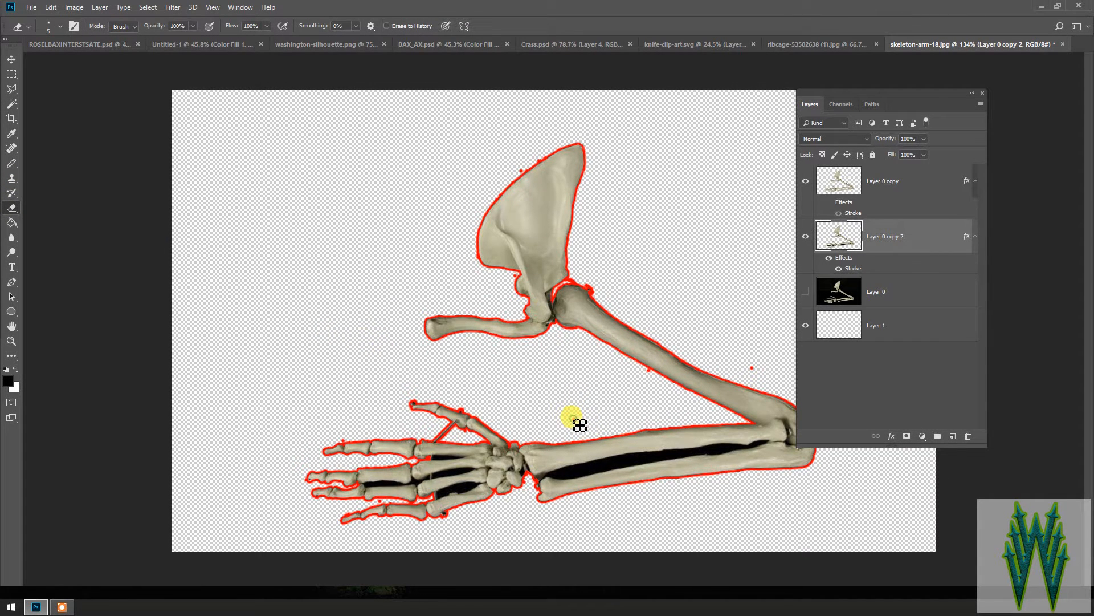
scroll(547, 430, "up", 3)
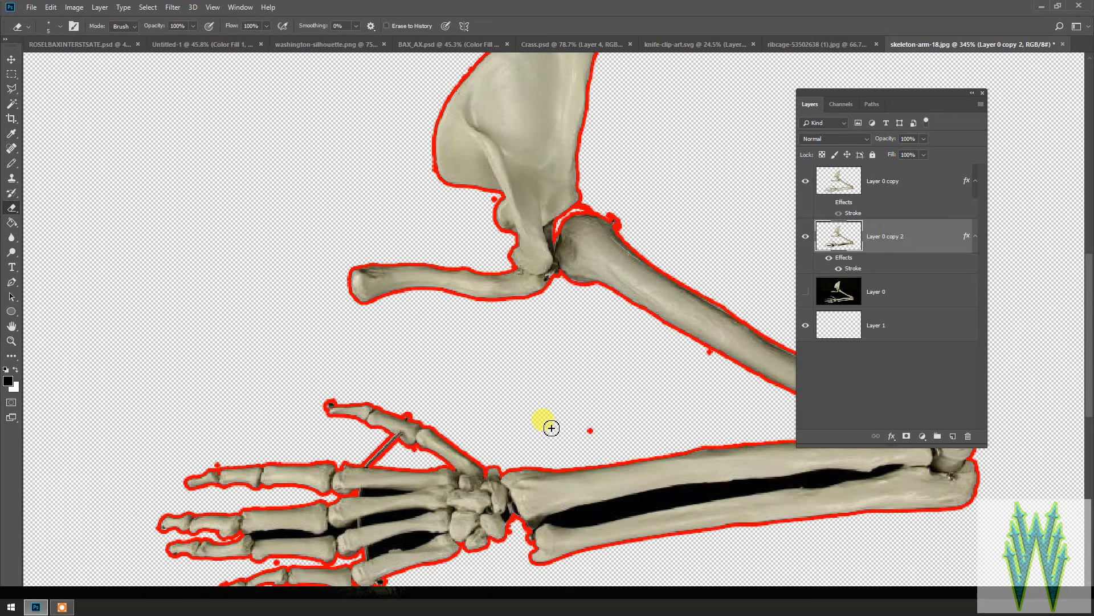
scroll(551, 428, "up", 1)
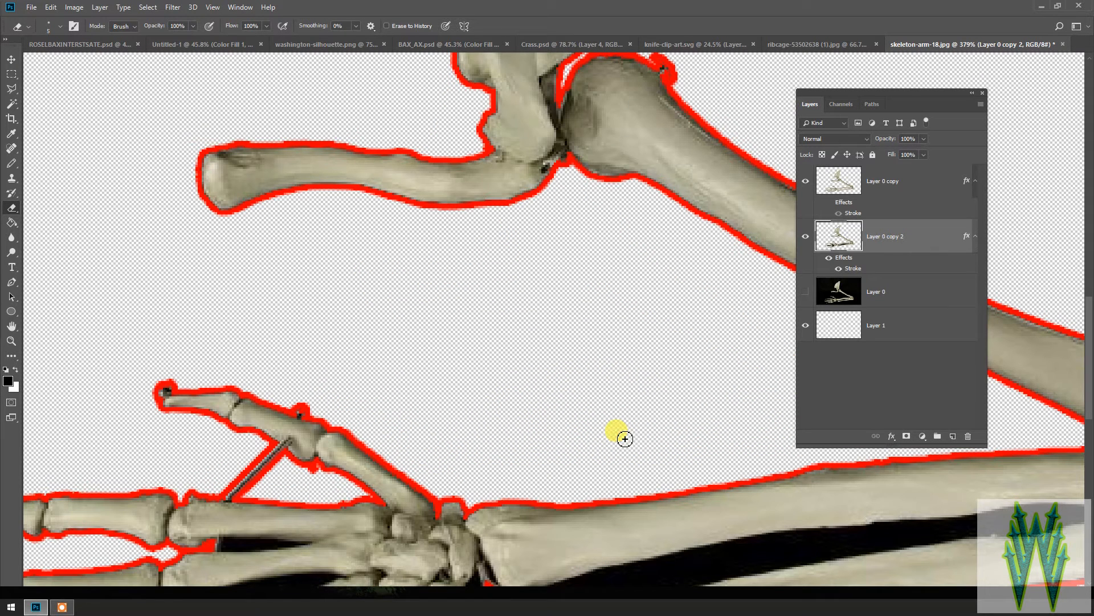
scroll(409, 337, "down", 2)
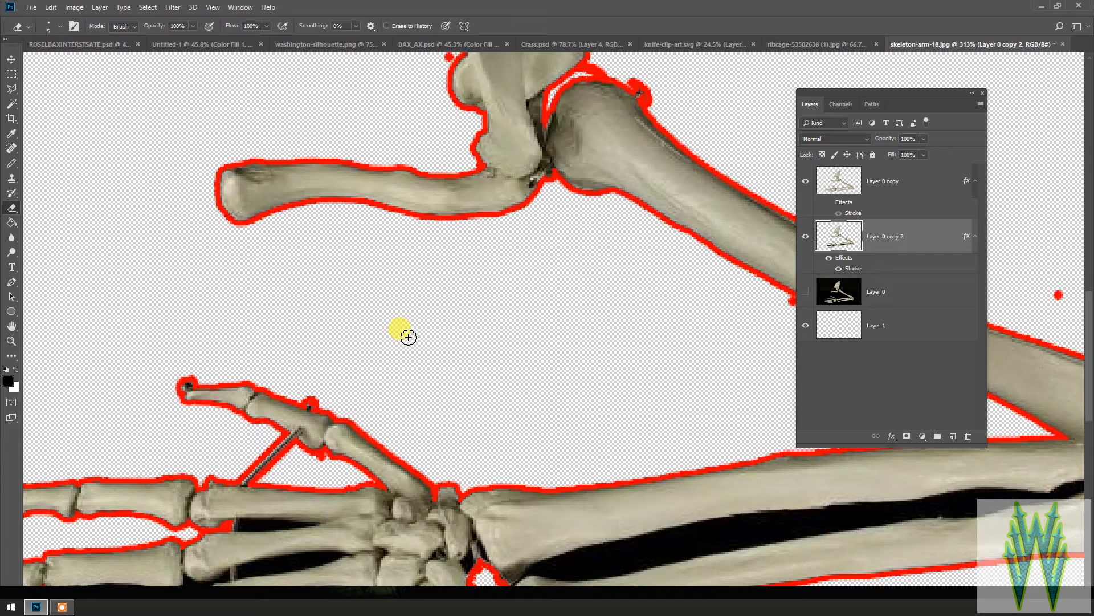
scroll(409, 337, "down", 5)
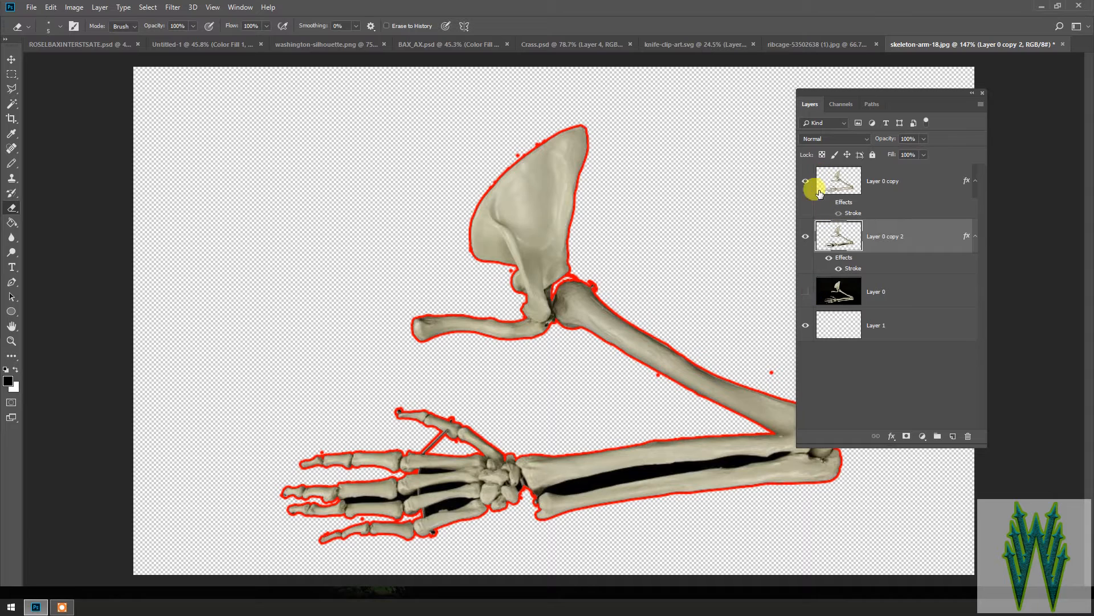
Hide Layer 0 copy 2 and compare the clean arm cut-out on Layer 0 copy with the ribcage in Crass.psd
left_click(805, 235)
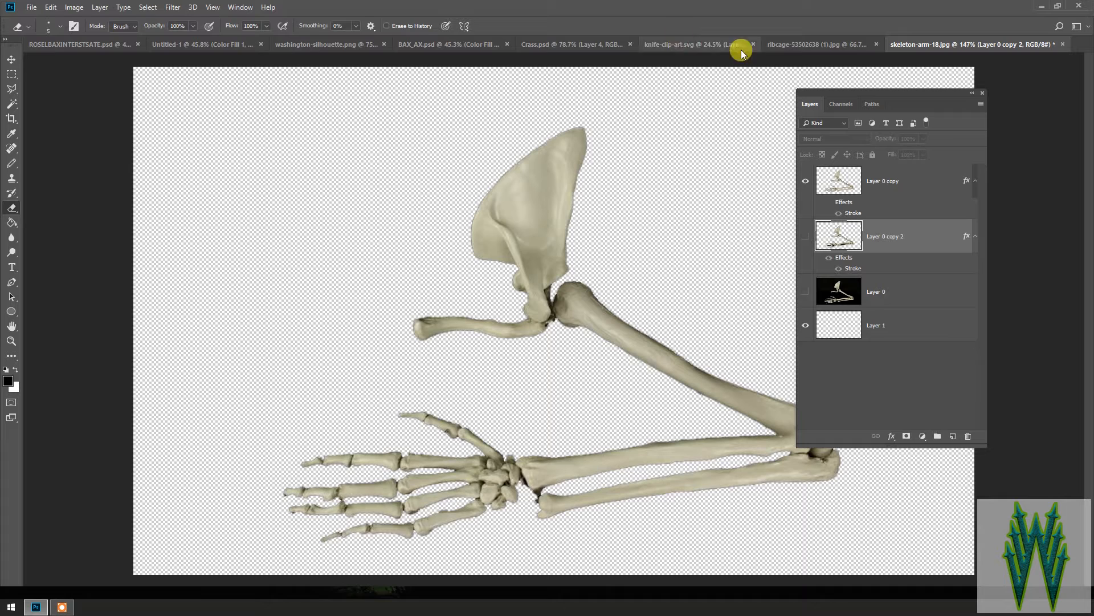
left_click(535, 41)
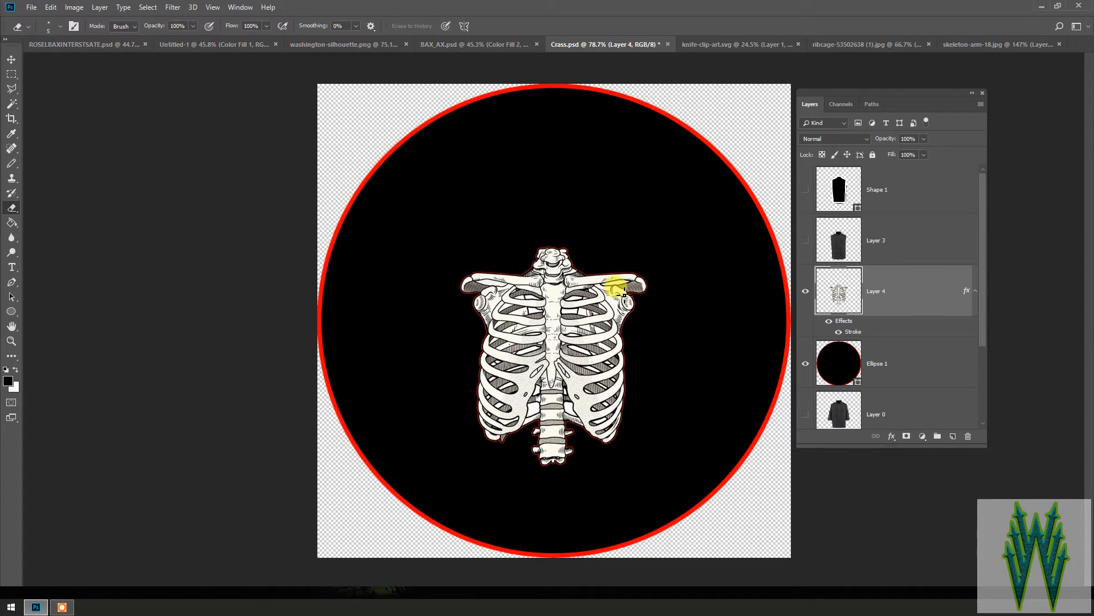
left_click(978, 45)
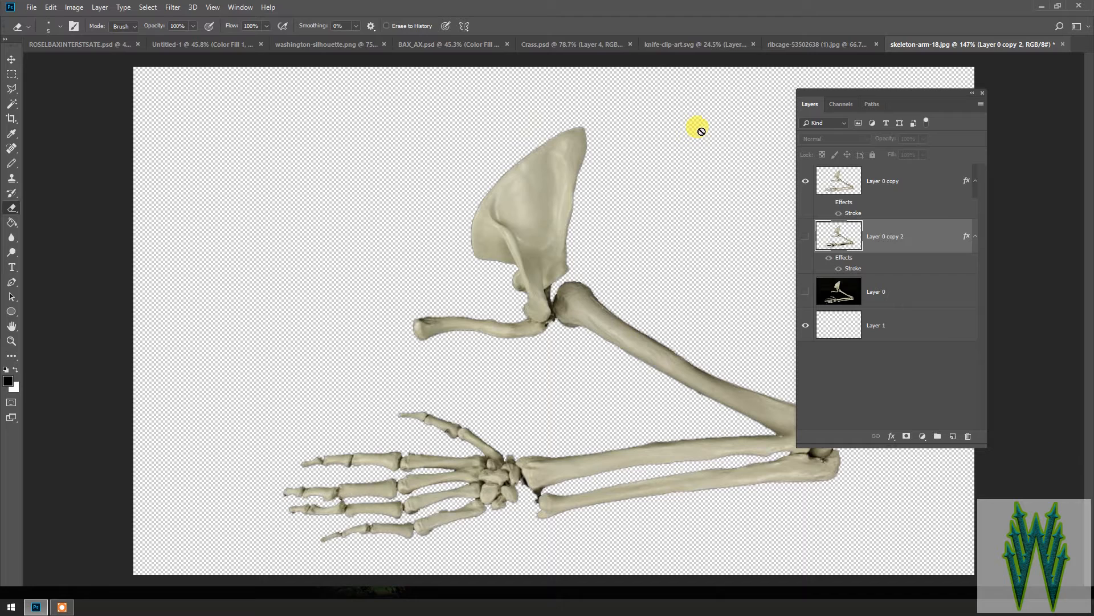
left_click(578, 44)
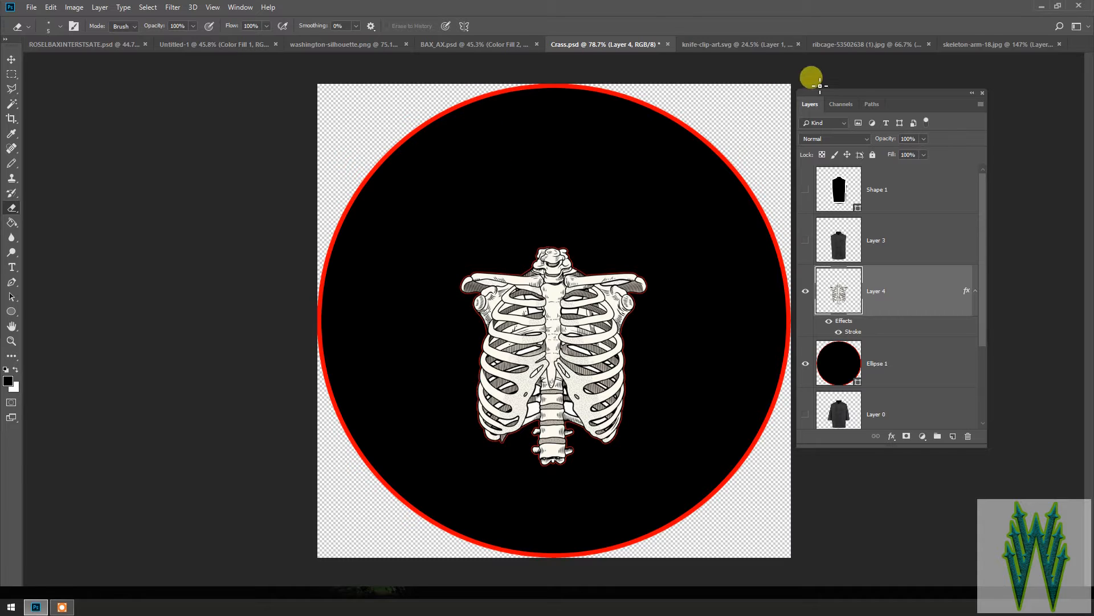
left_click(980, 45)
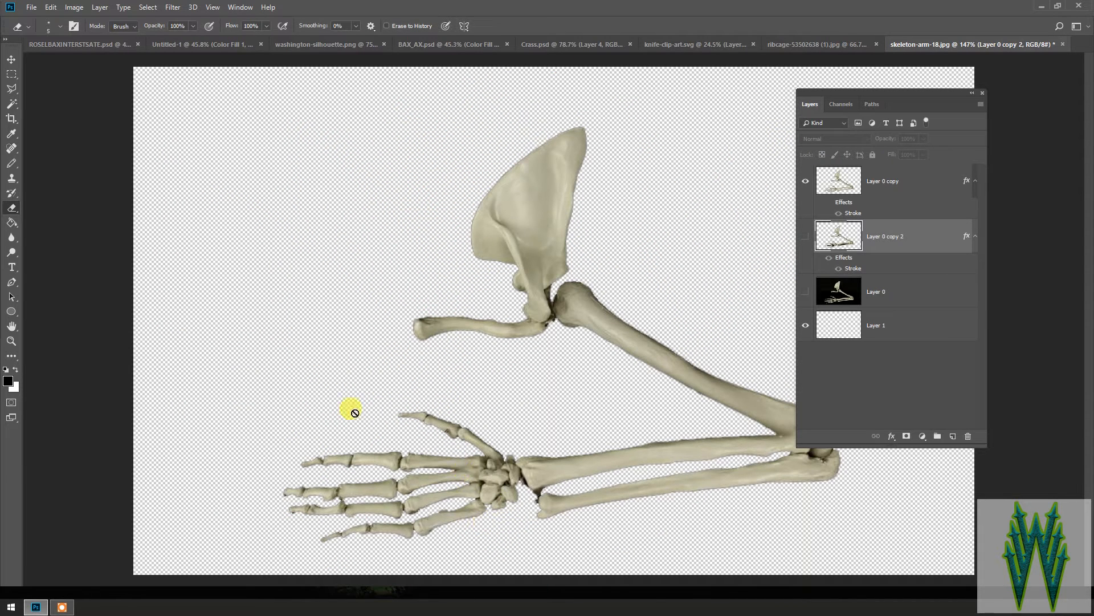
scroll(268, 398, "down", 4)
scroll(767, 410, "up", 2)
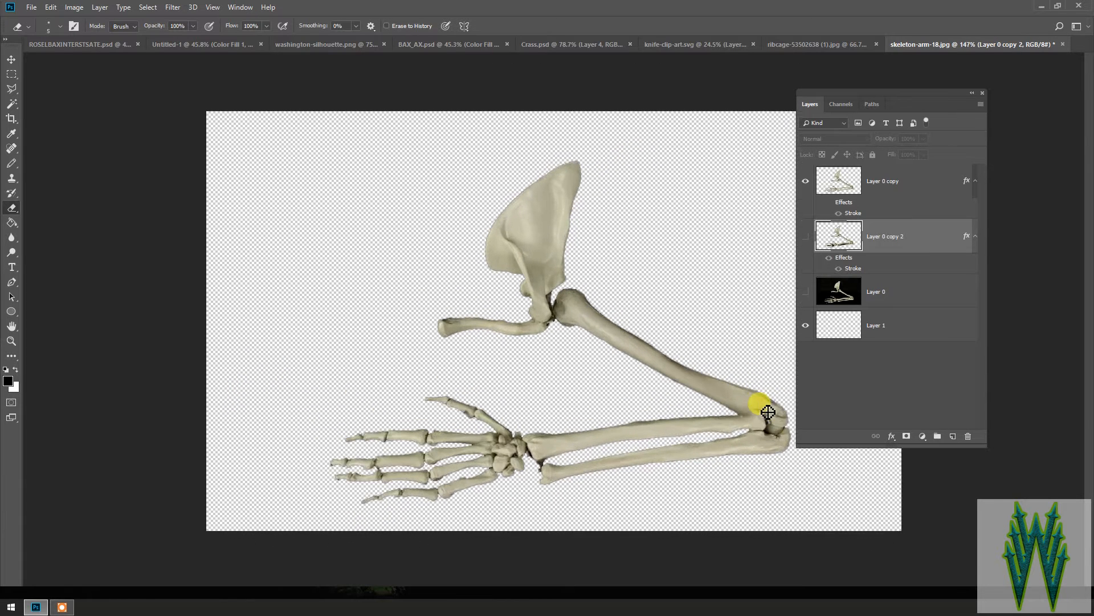
scroll(767, 412, "up", 1)
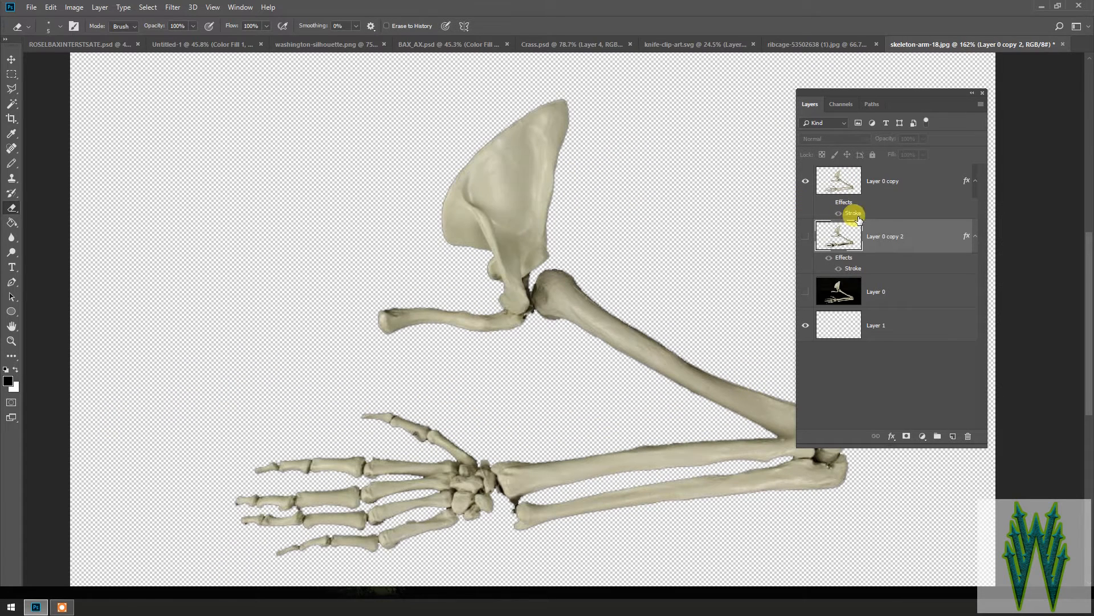
left_click_drag(905, 221, 963, 432)
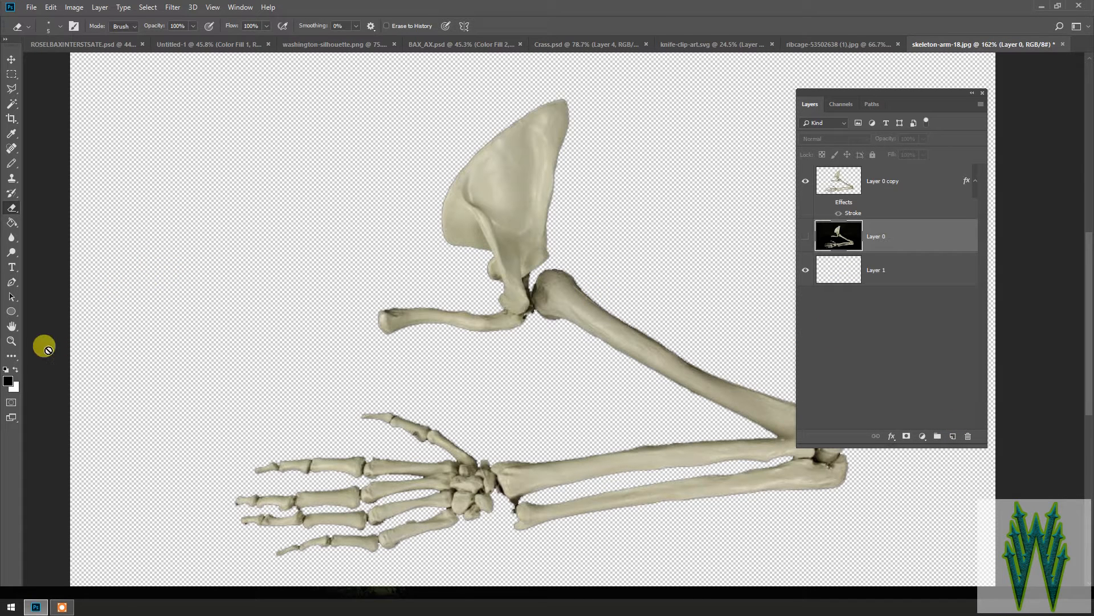
left_click(11, 283)
key("ctrl+z")
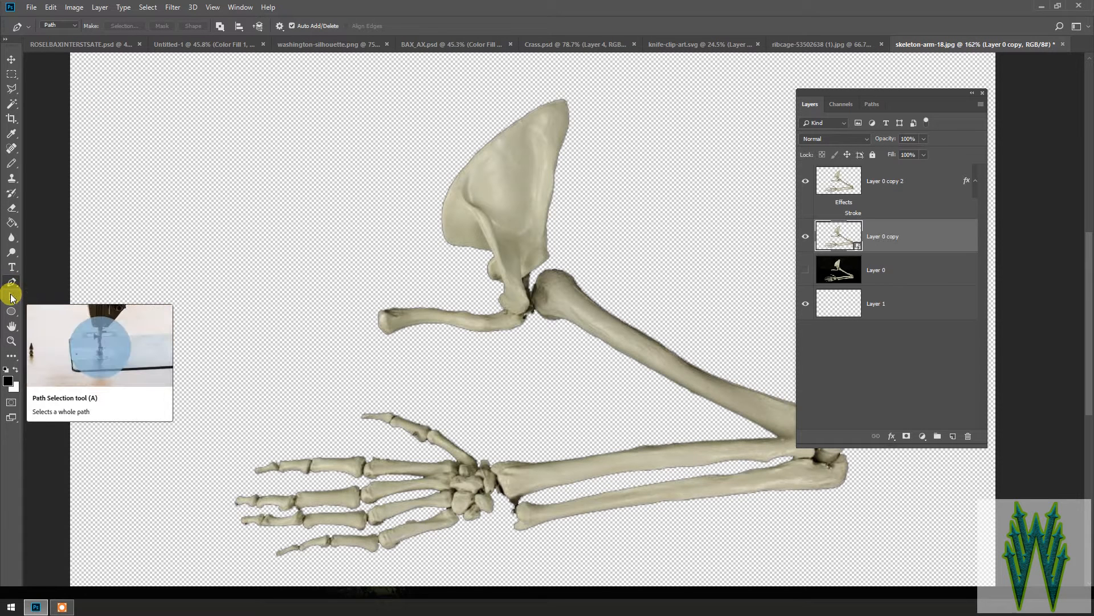
Activate the Pen tool and set its drawing mode to Path
left_click(72, 26)
left_click(72, 25)
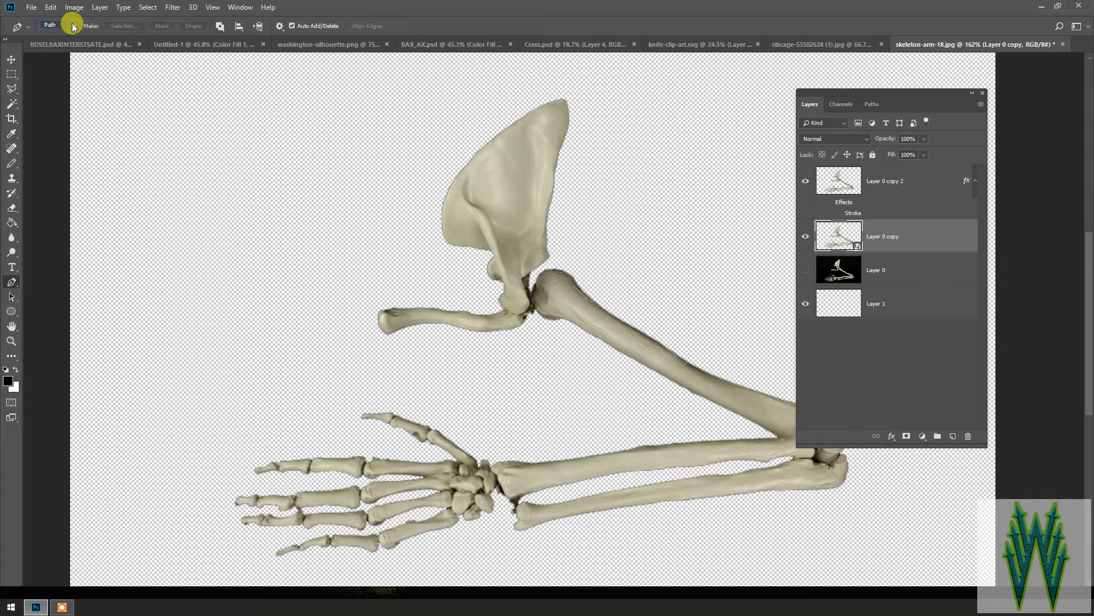
left_click(12, 296)
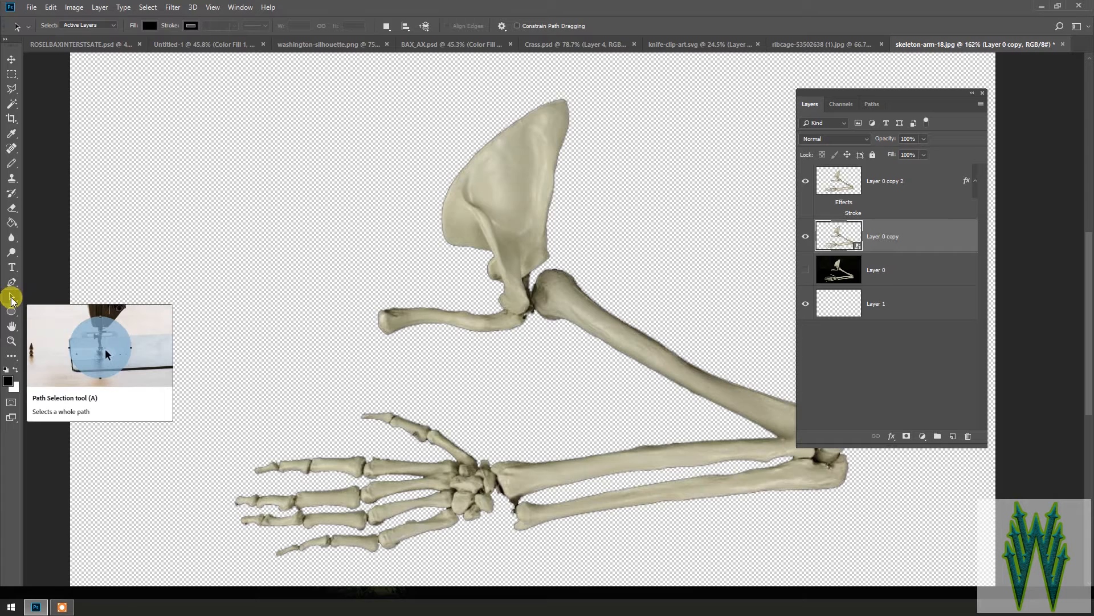
left_click(11, 282)
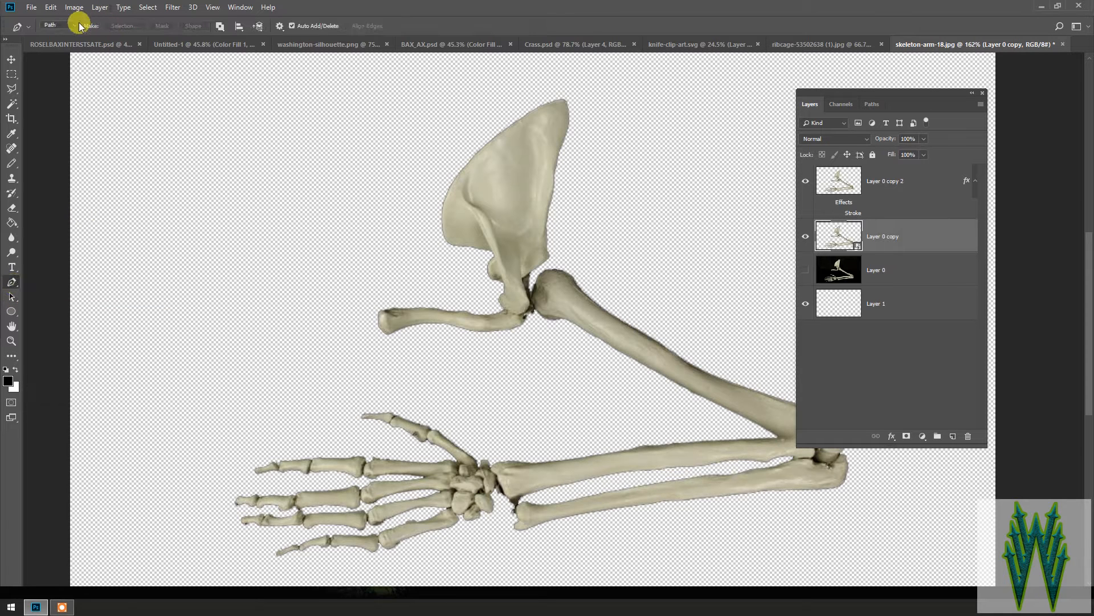
left_click(61, 25)
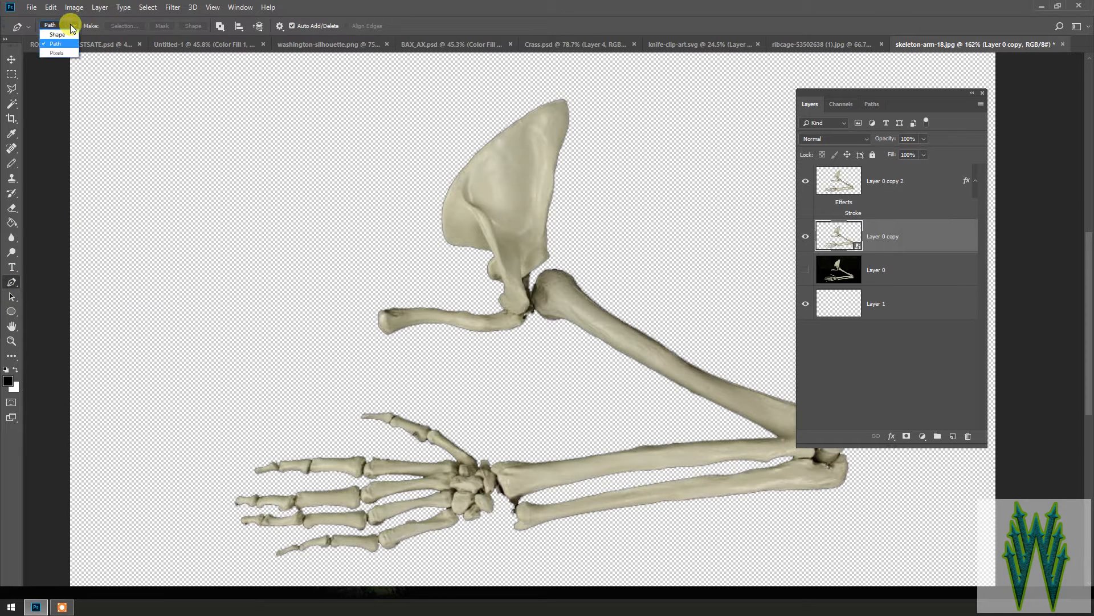
left_click(46, 45)
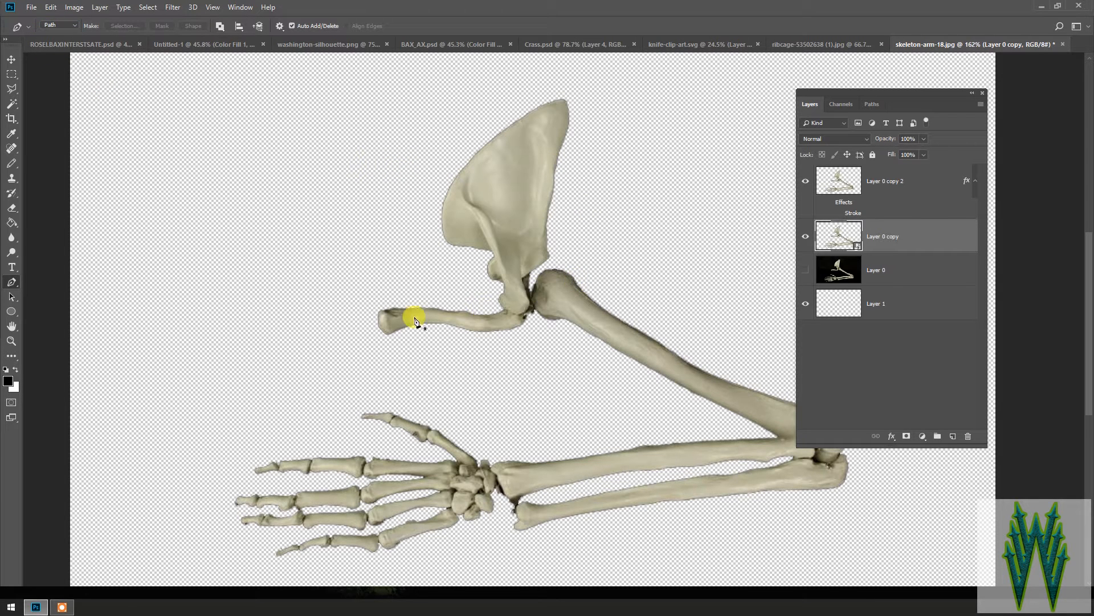
Move the Layers panel clear of the arm and trace a pen path along the humerus's outer edge from shoulder to elbow
scroll(603, 338, "down", 4)
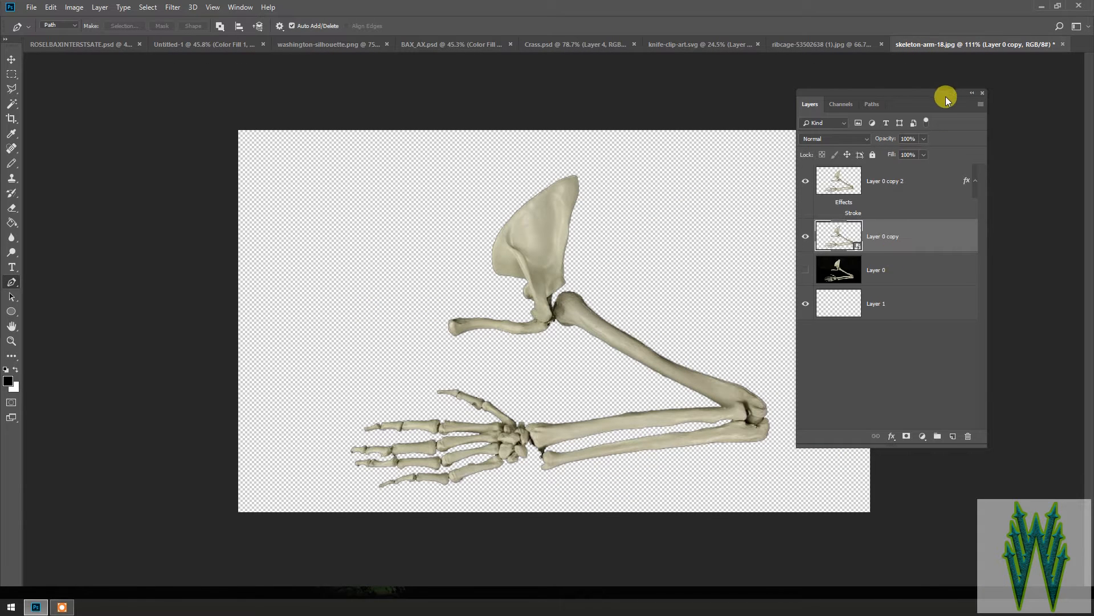
left_click_drag(943, 95, 1000, 97)
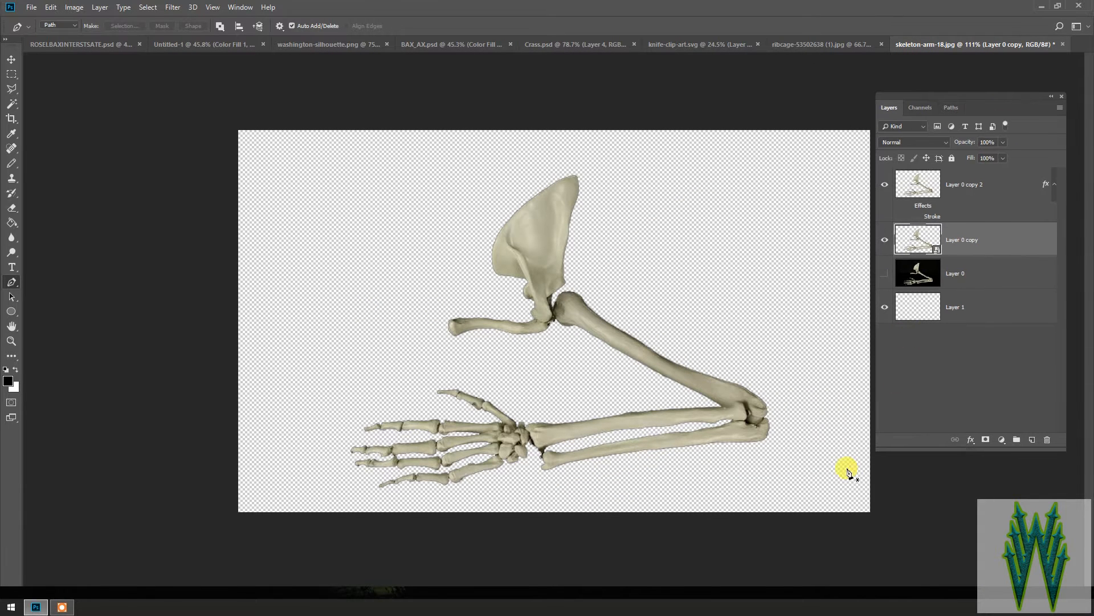
scroll(846, 491, "up", 3)
scroll(846, 475, "up", 3)
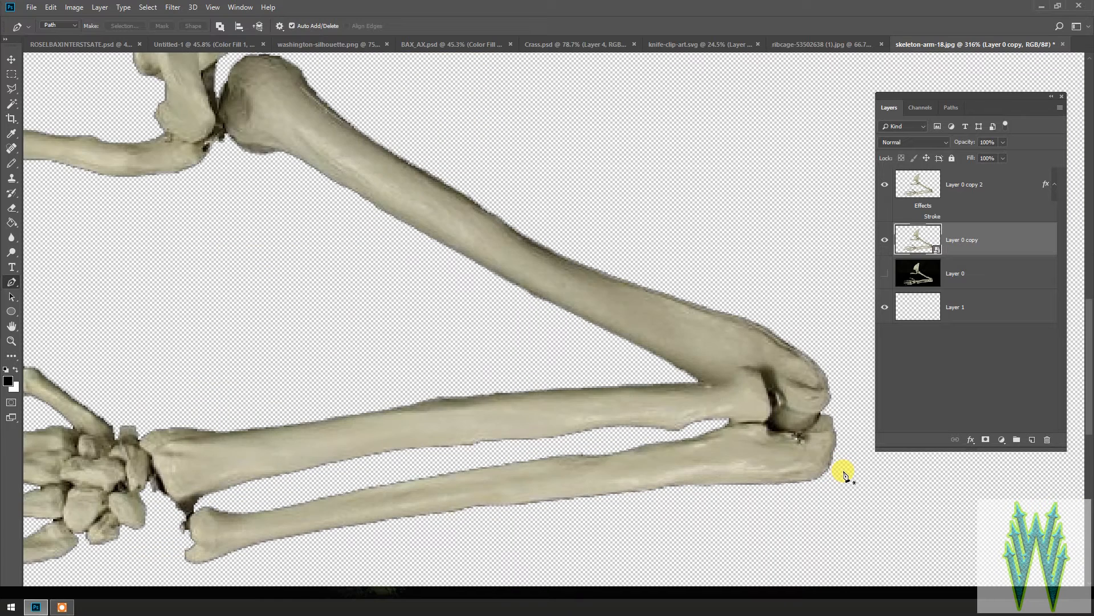
scroll(336, 278, "down", 1)
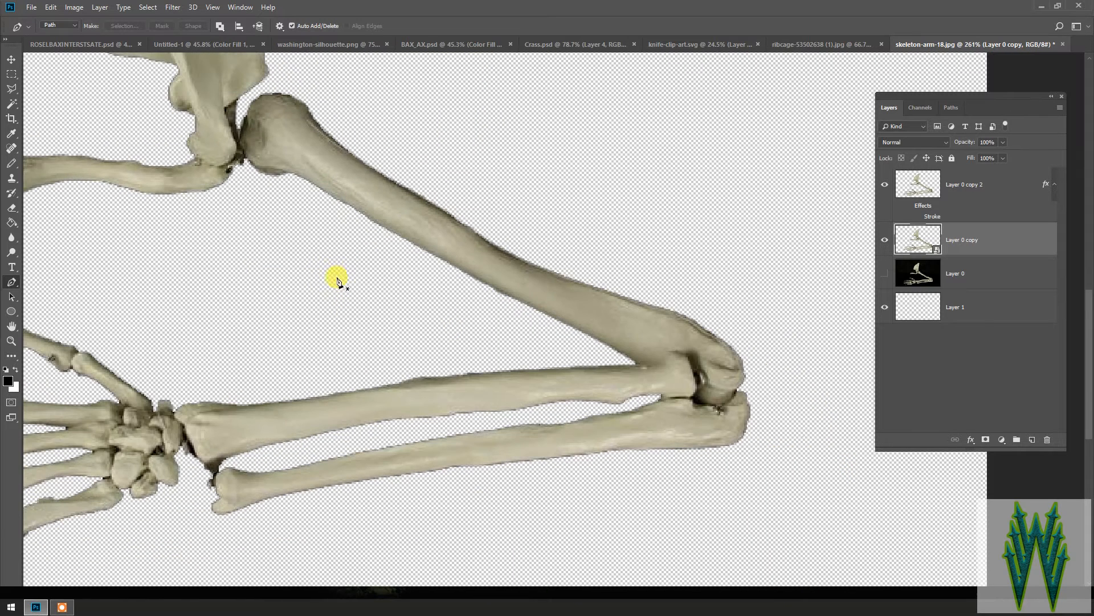
left_click(260, 95)
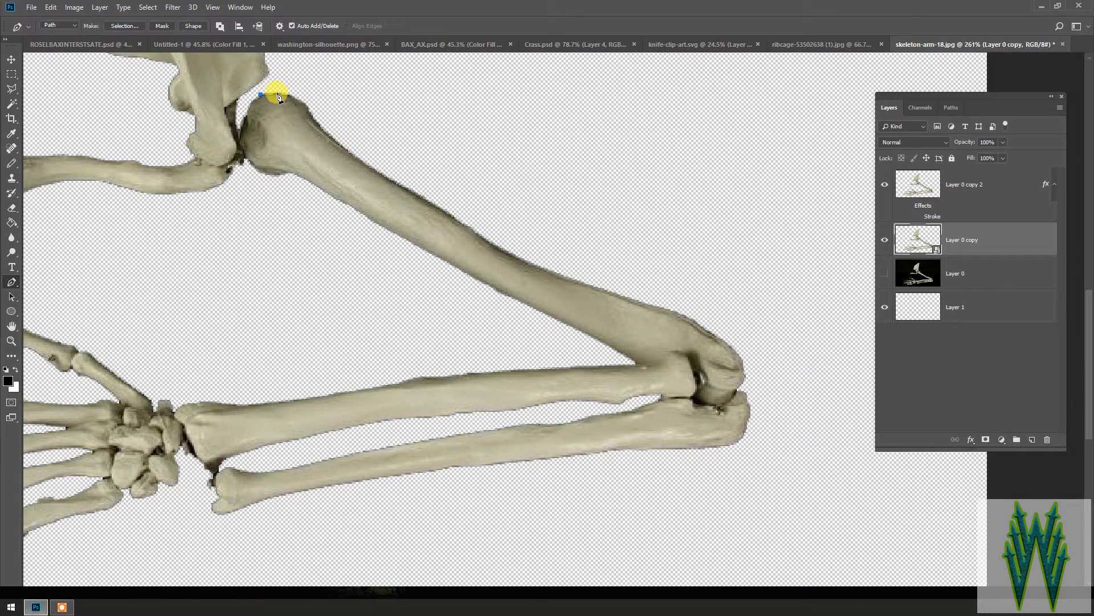
left_click(308, 106)
left_click(366, 165)
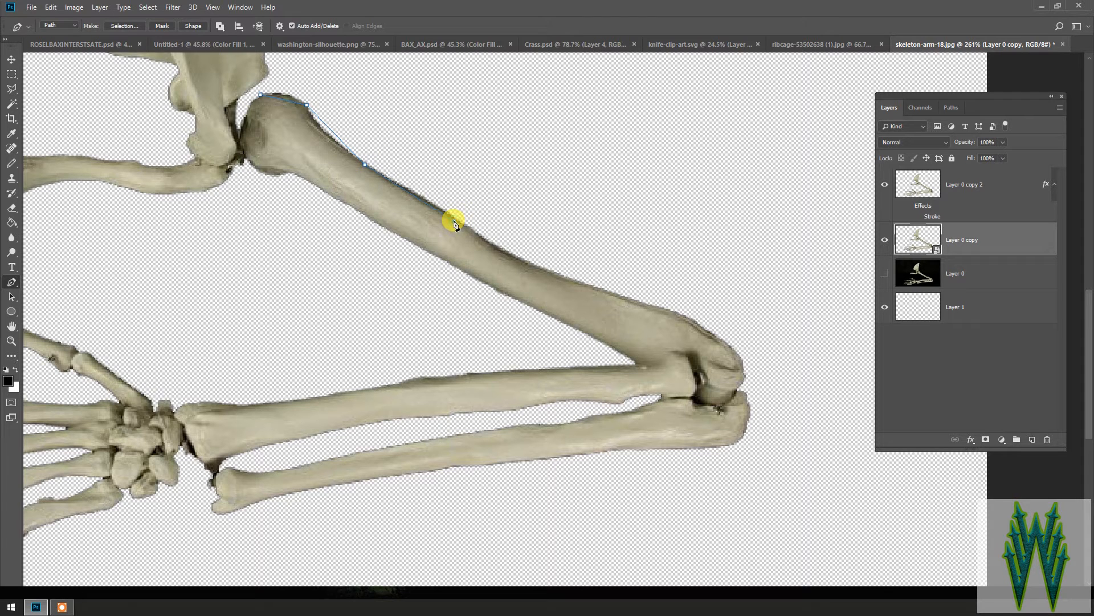
left_click(454, 222)
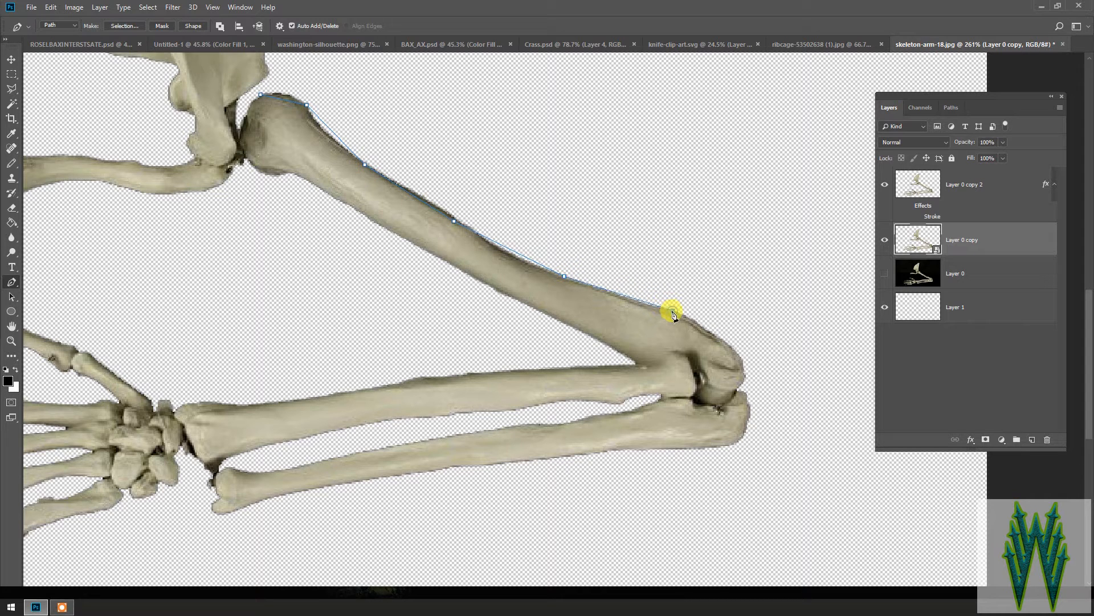
left_click(743, 360)
Undo the extra anchor at the elbow tip and continue the path around the elbow onto the underside of the lower forearm bone
left_click(741, 384)
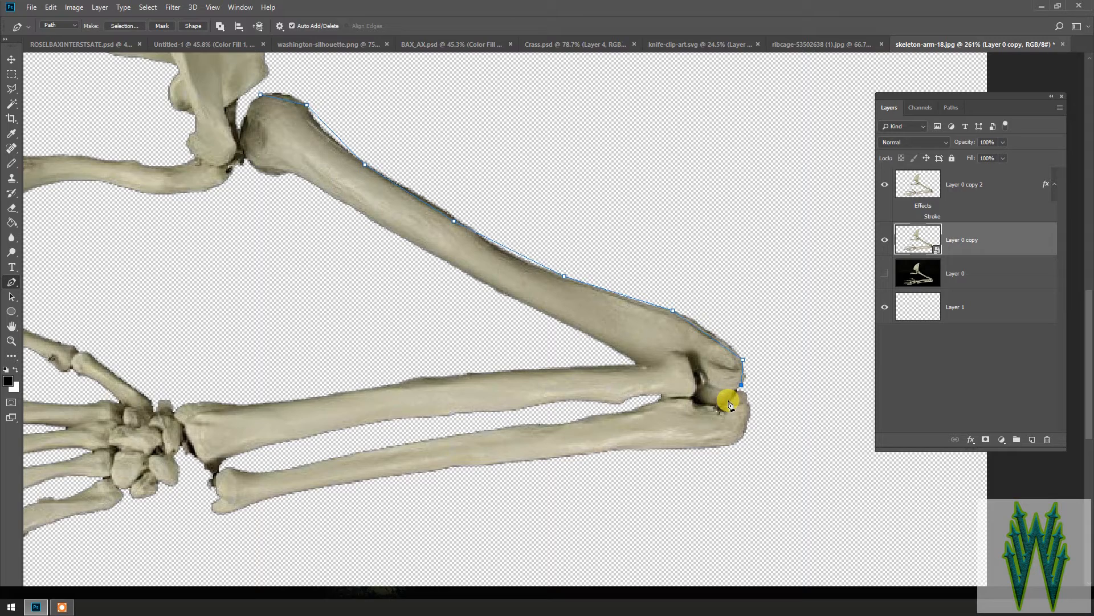
key("ctrl+alt+z")
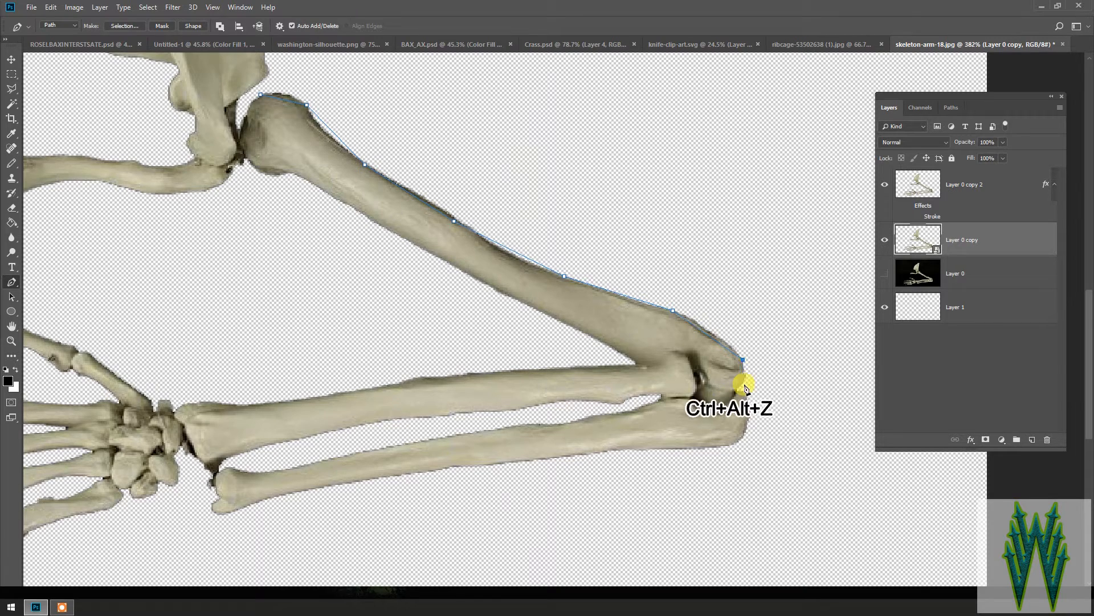
scroll(731, 400, "up", 5)
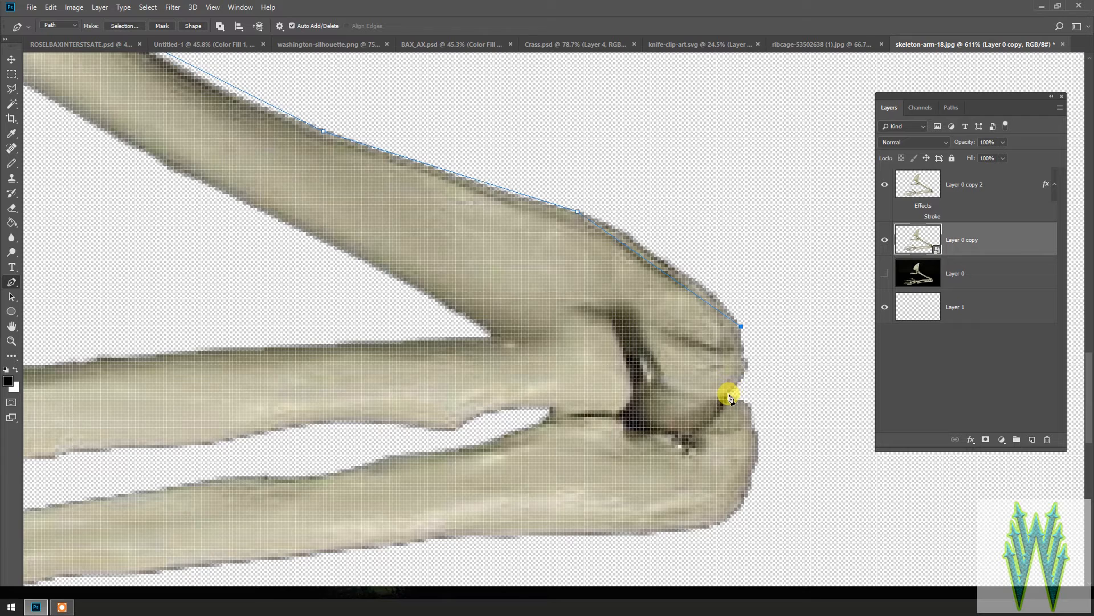
left_click(728, 396)
left_click(752, 424)
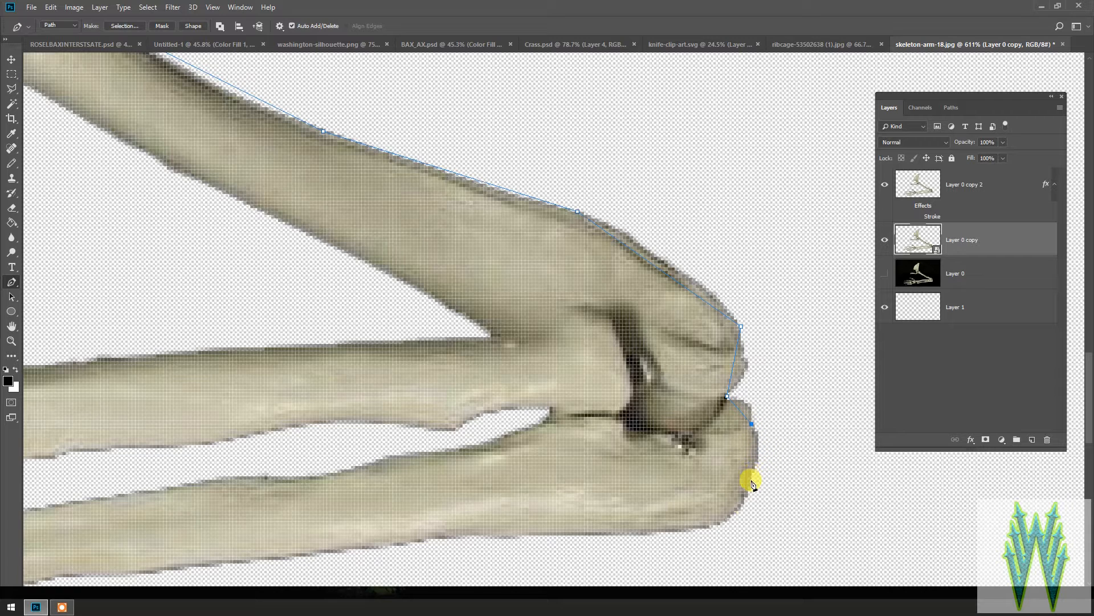
left_click(714, 524)
left_click(466, 537)
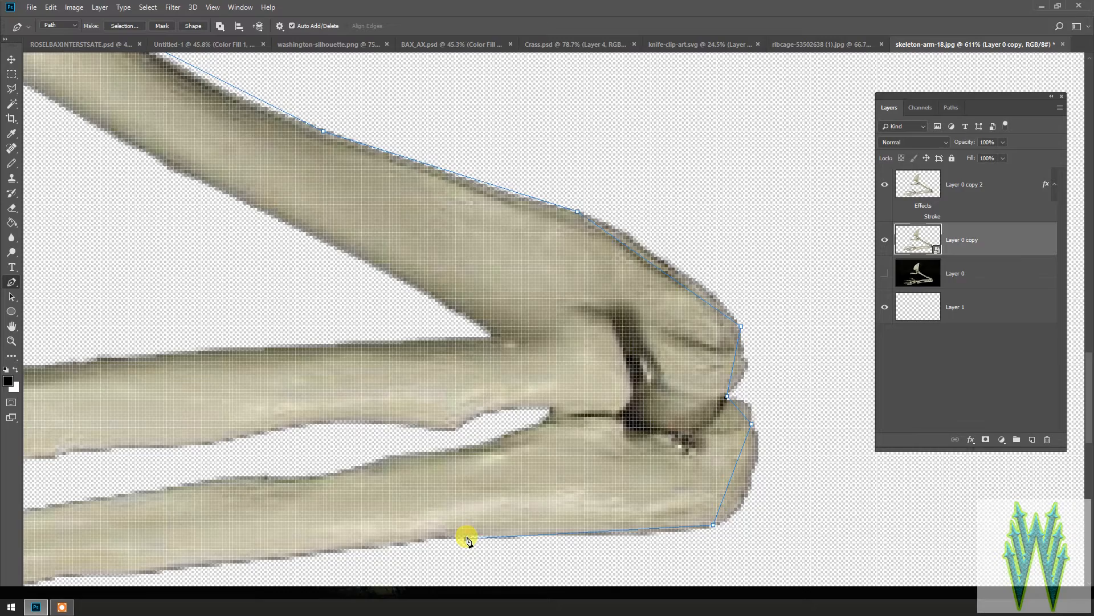
Extend the path along the lower forearm bone's underside and around its wrist end to the joint with the upper forearm bone
scroll(738, 374, "down", 5)
scroll(740, 377, "down", 2)
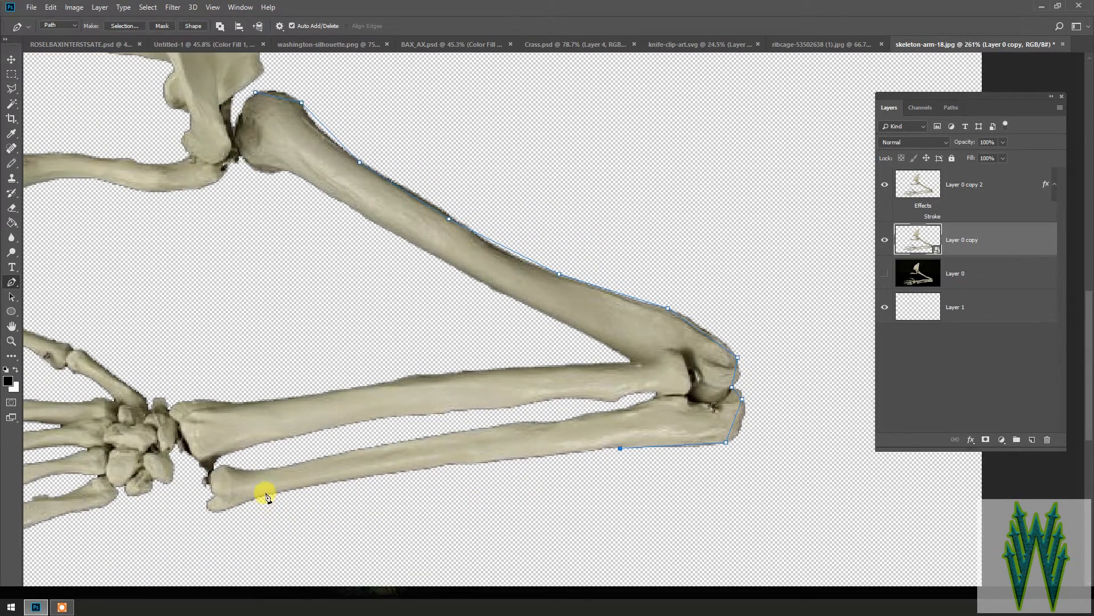
left_click(214, 513)
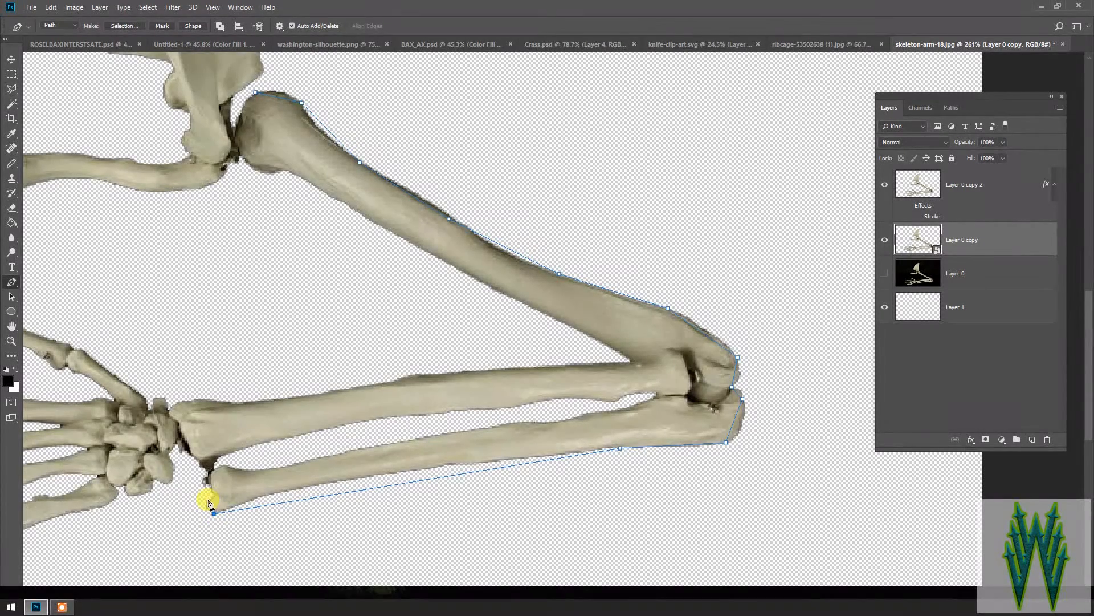
scroll(209, 501, "up", 5)
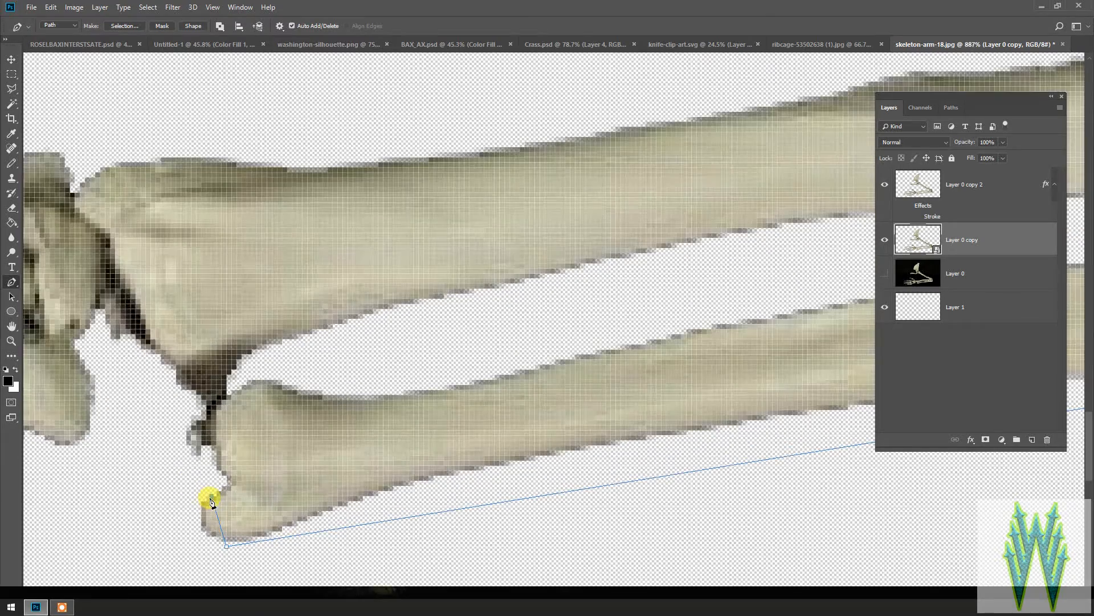
left_click(208, 496)
left_click(232, 481)
left_click(216, 445)
left_click(217, 410)
left_click(175, 370)
scroll(118, 398, "down", 5)
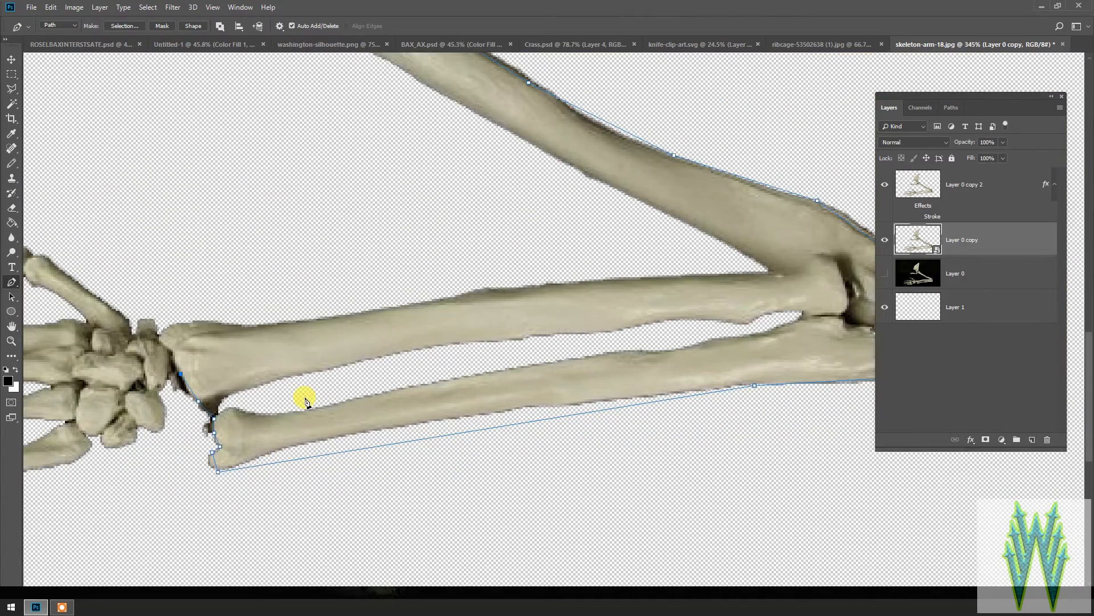
Switch to the Crass picture folder in File Explorer and look through the source images, including skeleton-arm-18.jpg
scroll(305, 399, "down", 5)
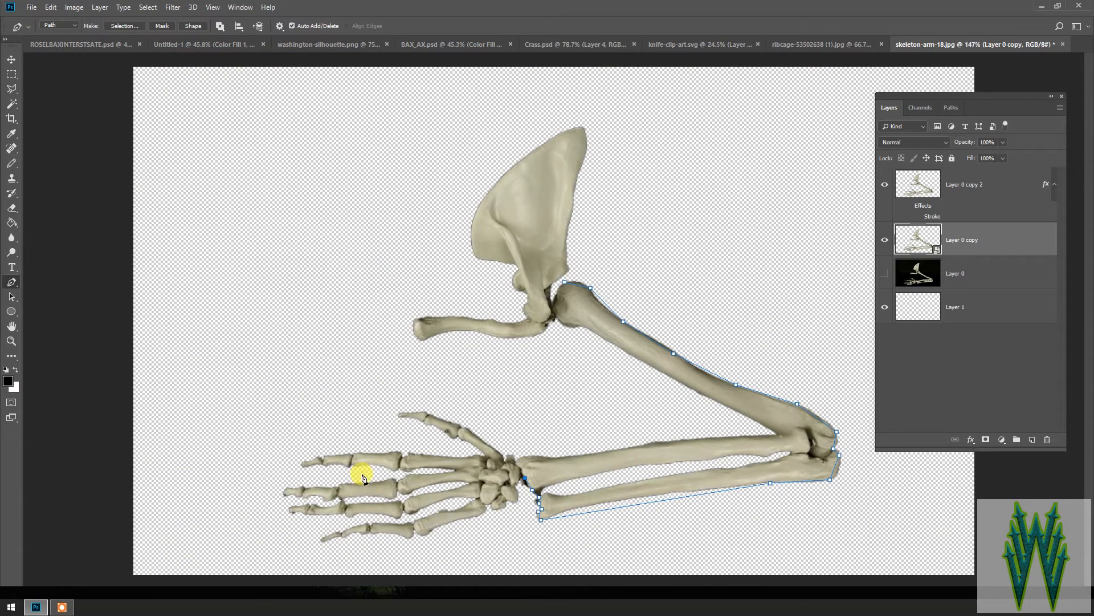
scroll(247, 268, "down", 1)
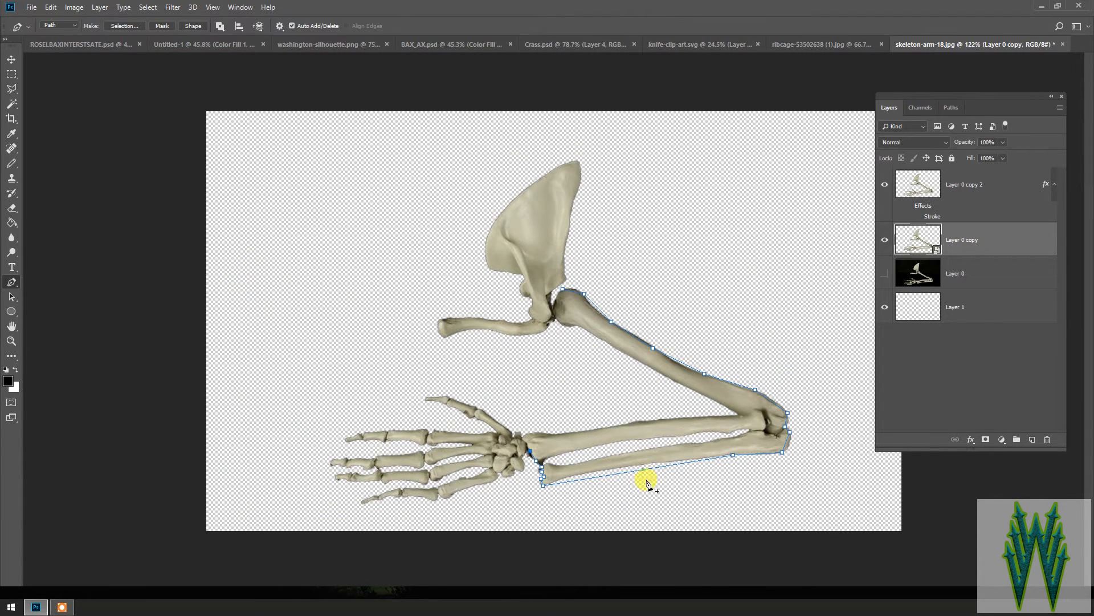
scroll(639, 496, "up", 3)
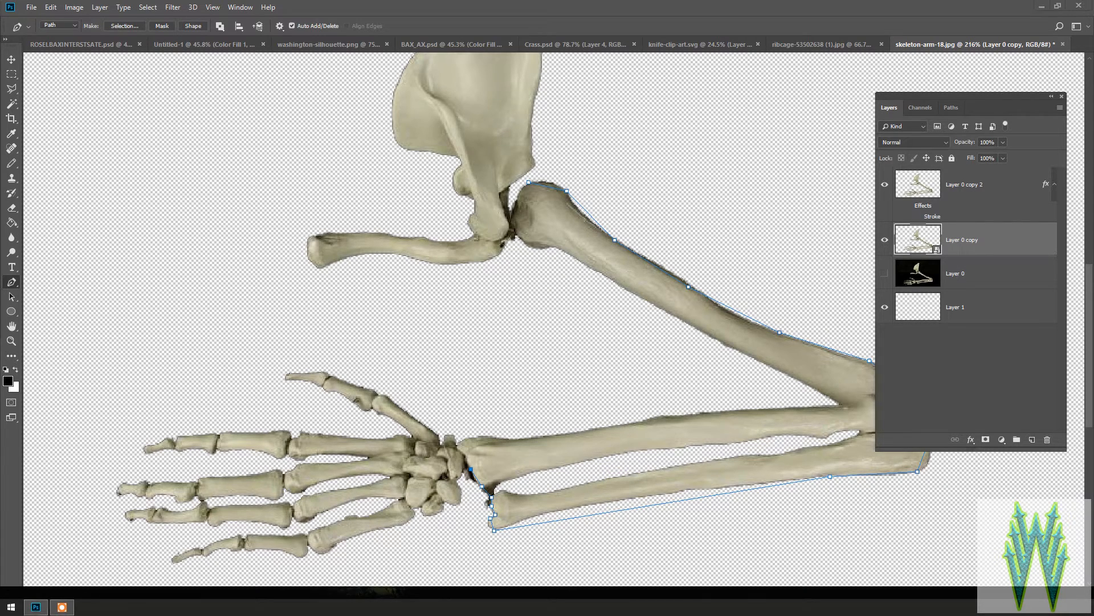
left_click_drag(0, 35, 545, 22)
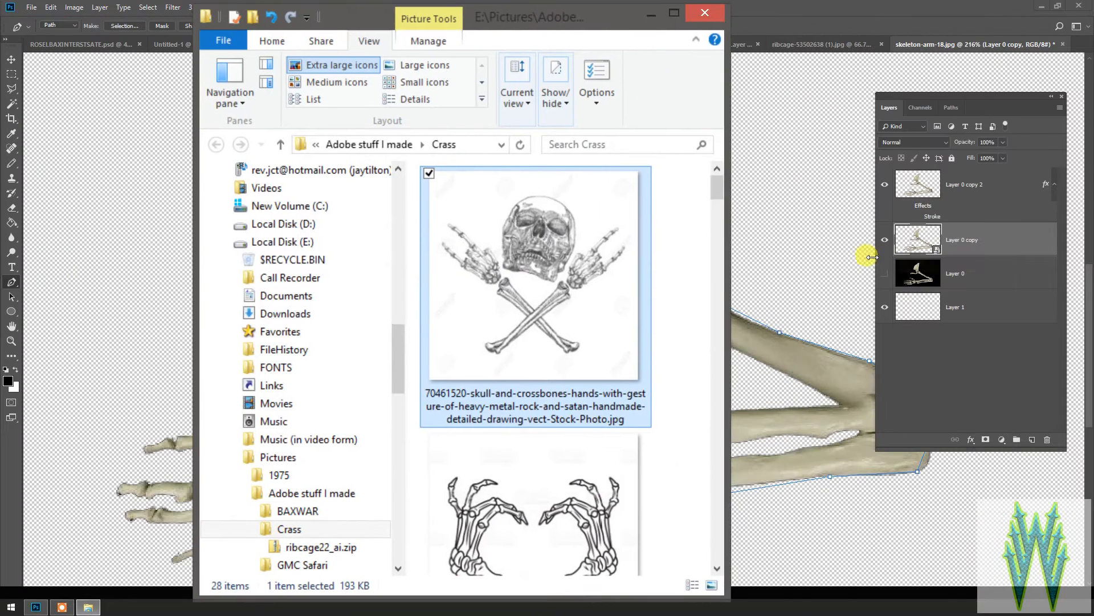
left_click_drag(717, 194, 705, 442)
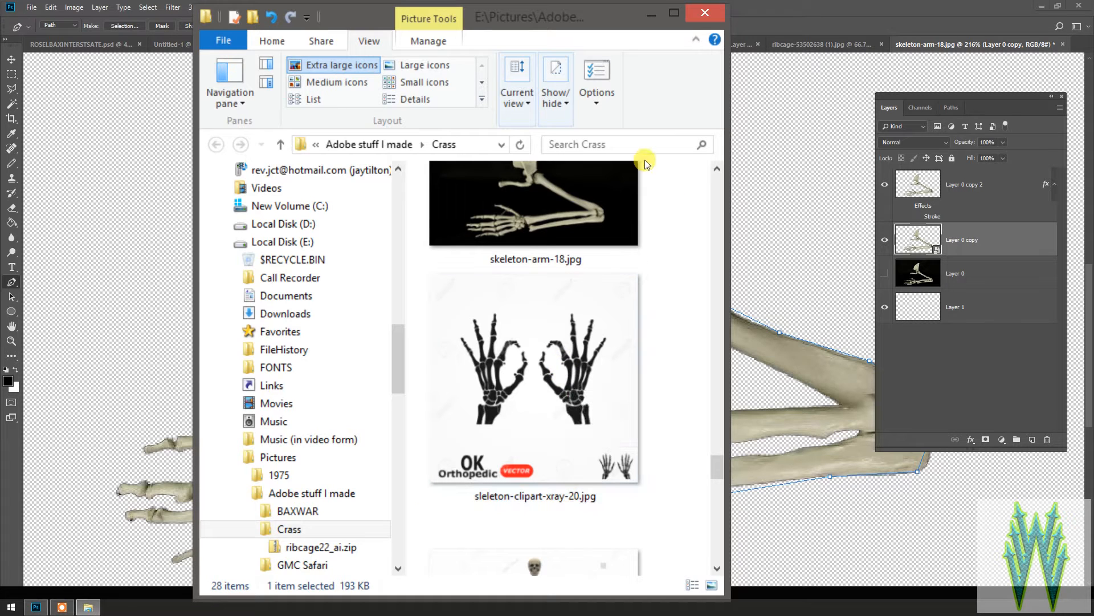
left_click_drag(619, 13, 211, 124)
left_click_drag(21, 106, 0, 86)
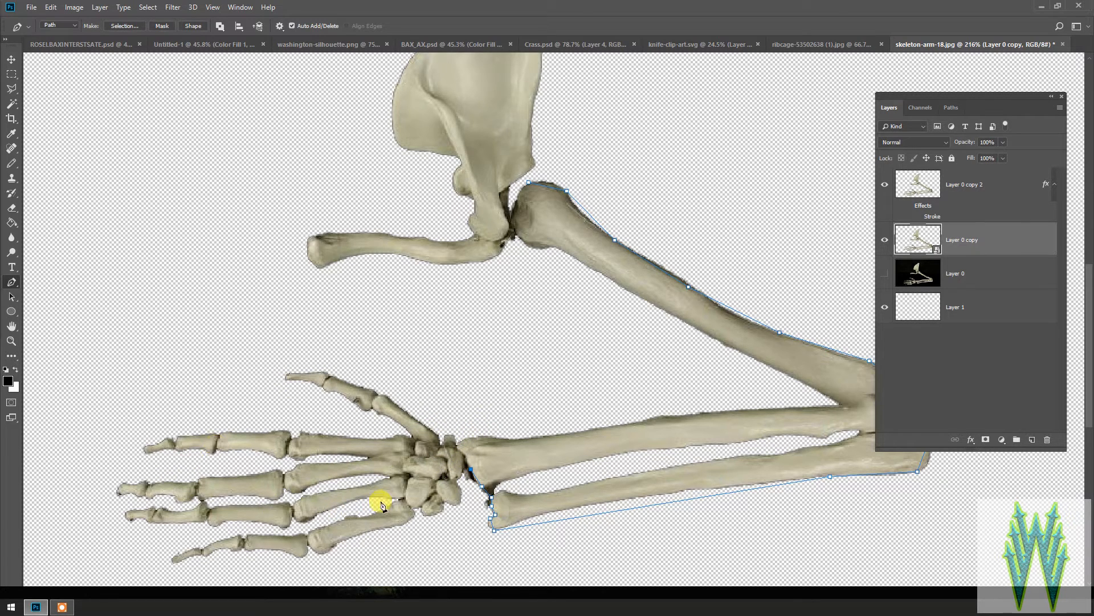
Continue the path around the upper forearm bone's wrist end, along its upper edge and back up the humerus to close the outline
scroll(481, 458, "up", 3)
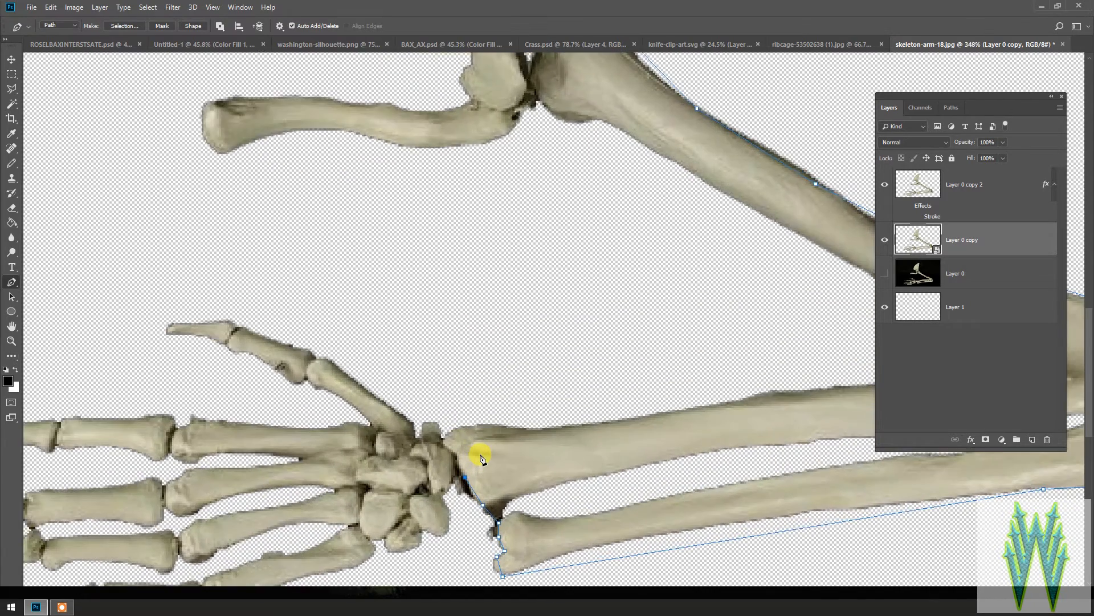
scroll(481, 458, "up", 2)
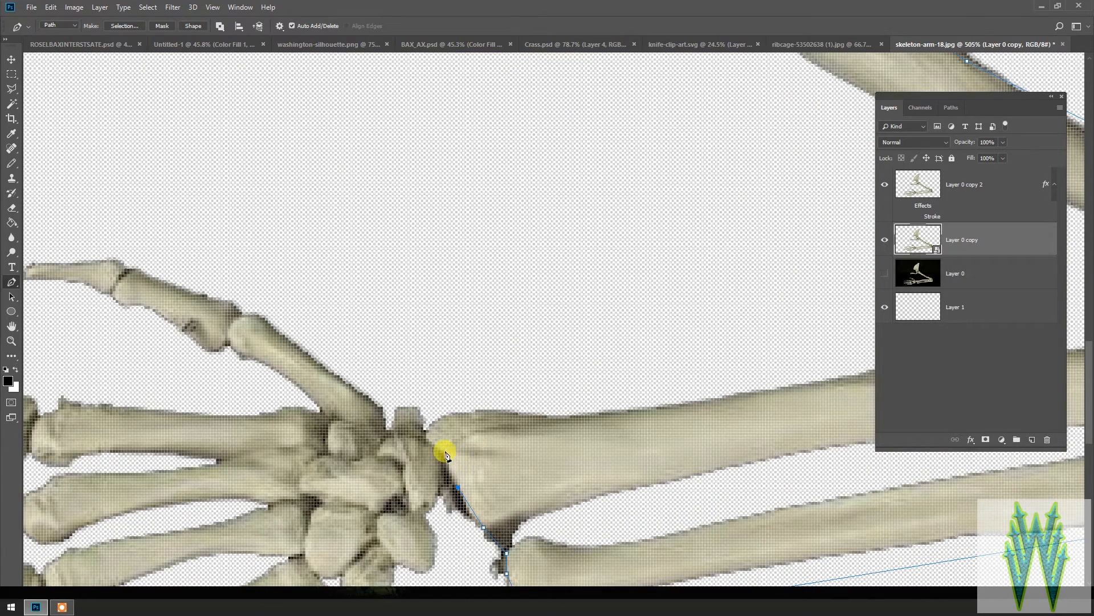
left_click(447, 450)
left_click(472, 412)
scroll(246, 452, "down", 4)
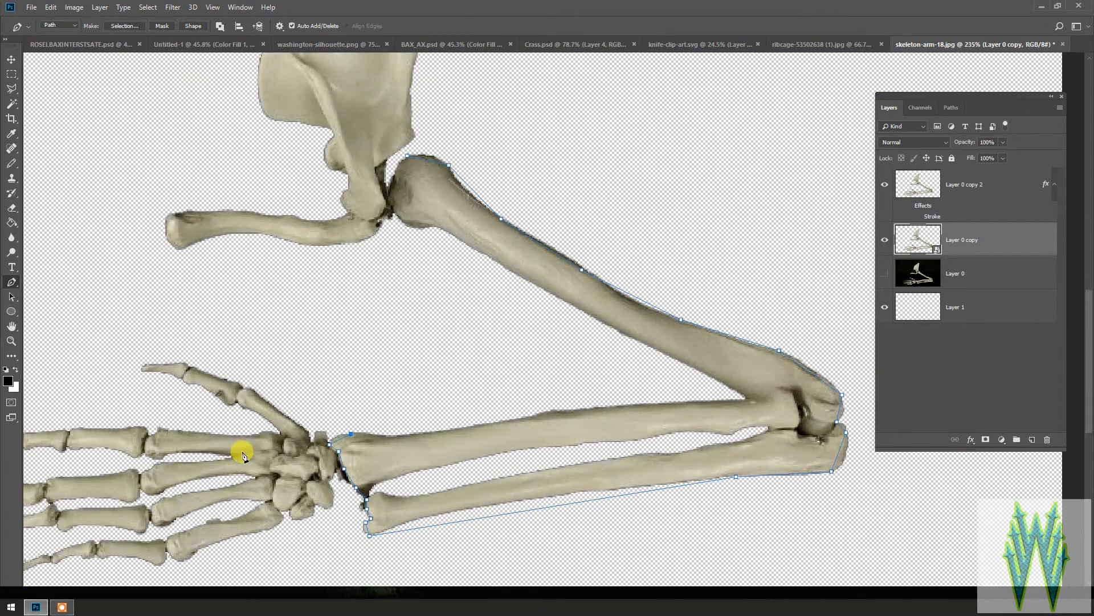
left_click(439, 430)
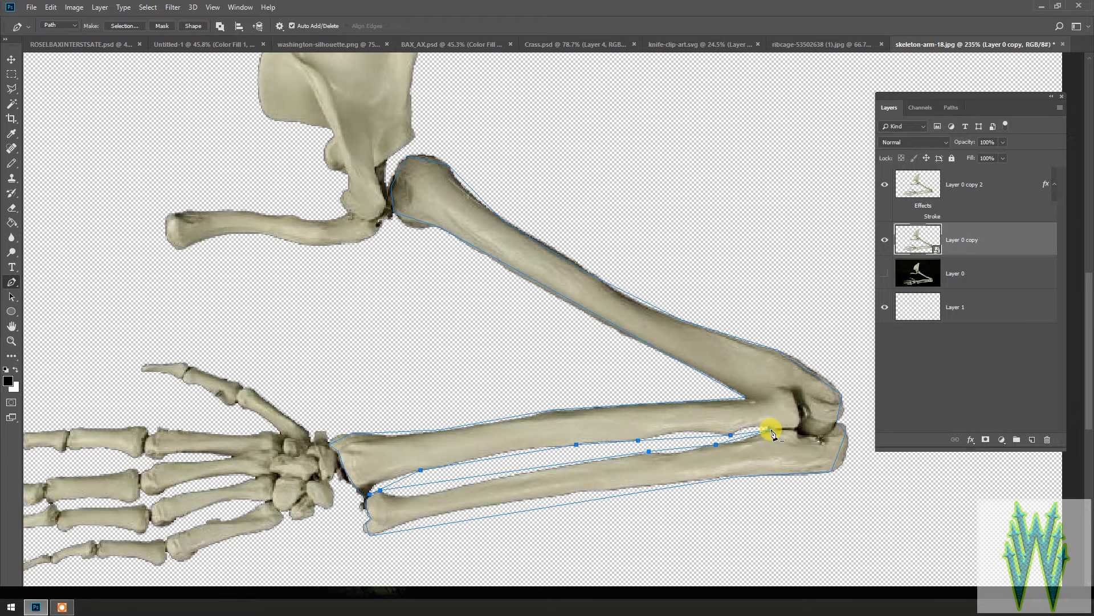
Add anchors to the inner gap path and adjust them to follow the middle stretch of the upper forearm bone's underside
left_click(770, 431)
left_click(638, 441)
left_click_drag(525, 454, 521, 450)
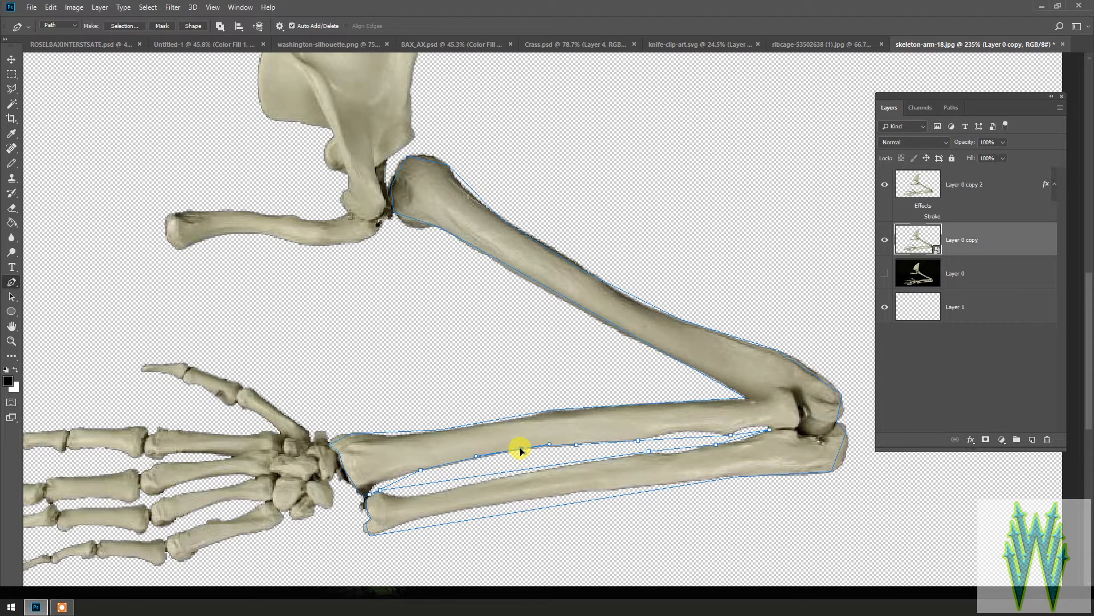
scroll(520, 447, "up", 5)
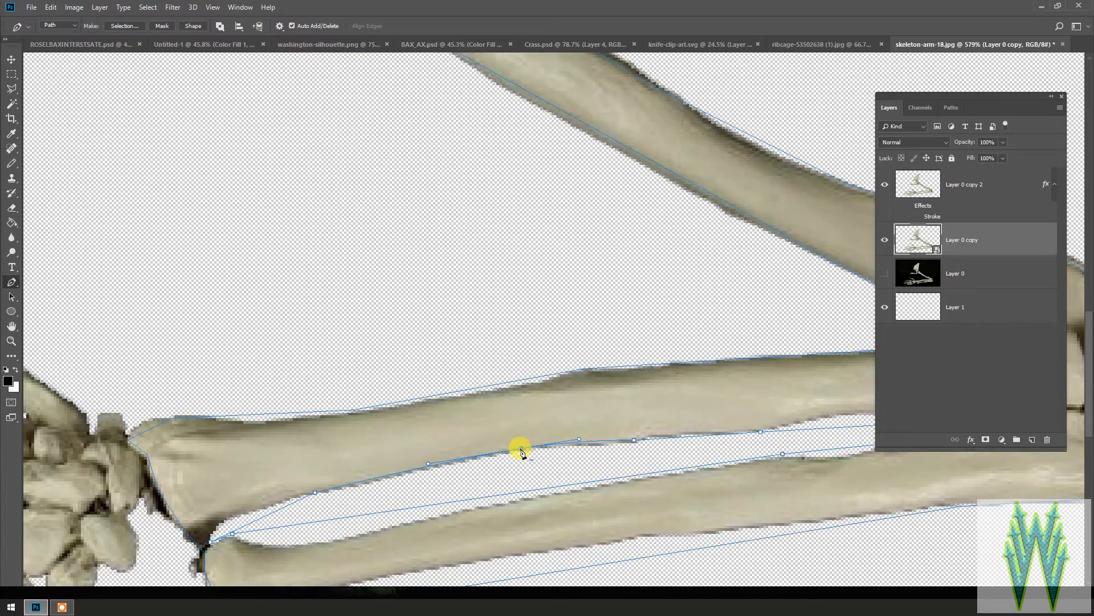
scroll(521, 450, "up", 4)
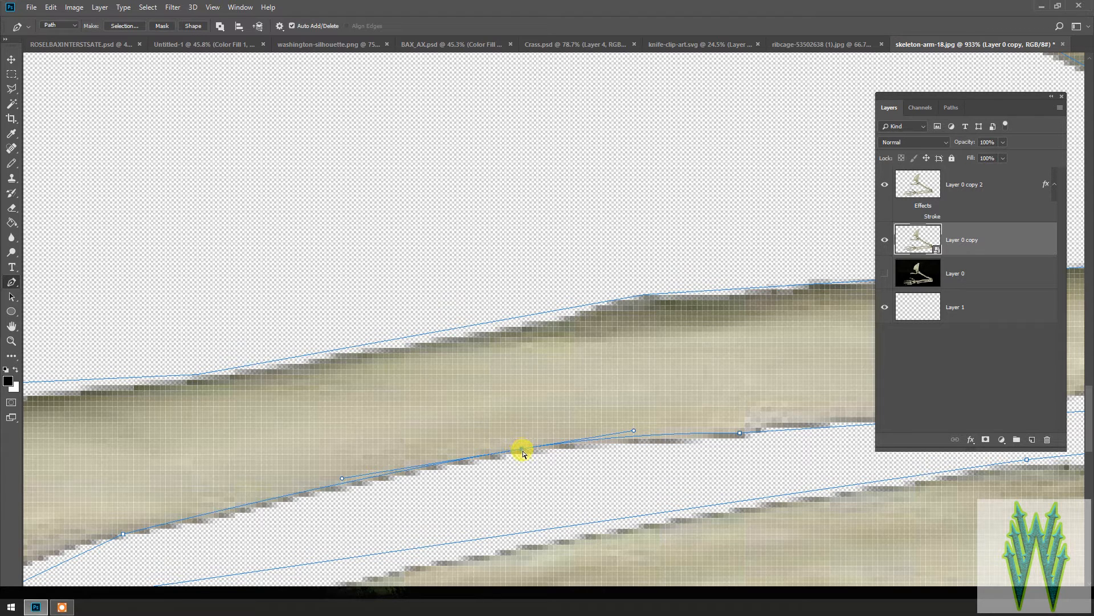
left_click_drag(522, 452, 524, 454)
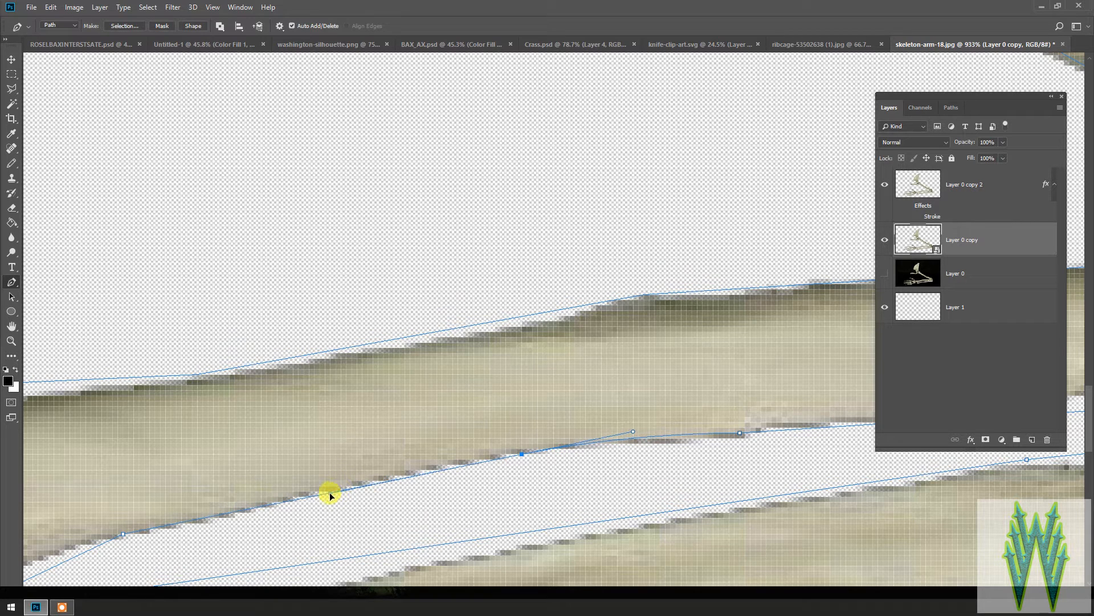
left_click_drag(344, 485, 431, 468)
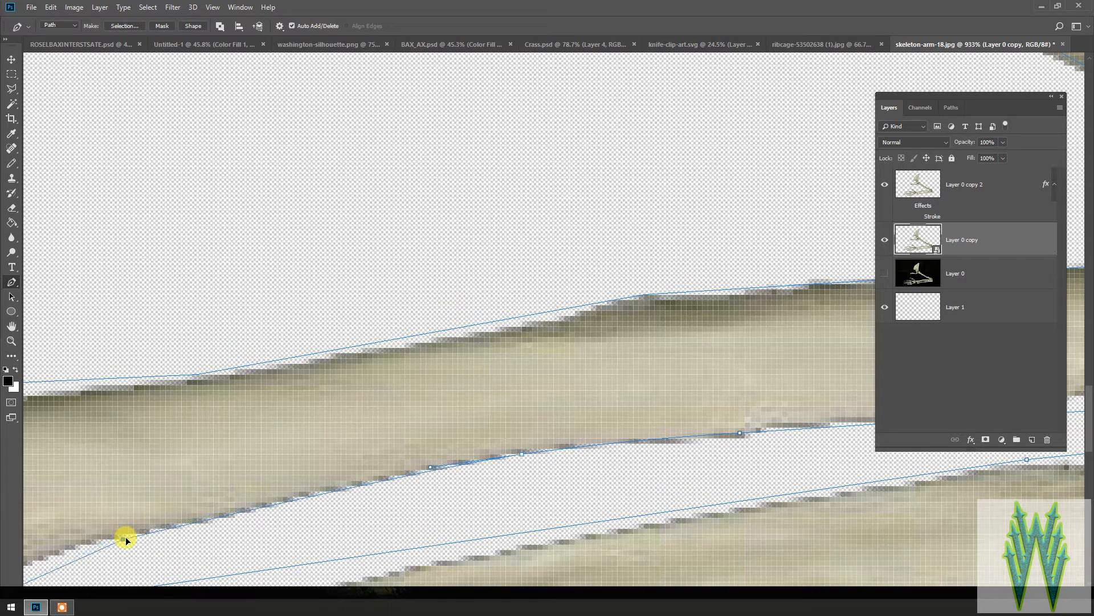
left_click_drag(125, 538, 175, 525)
Fit the inner gap path to the upper forearm bone's underside near the wrist by adding and moving anchors
scroll(330, 469, "down", 2)
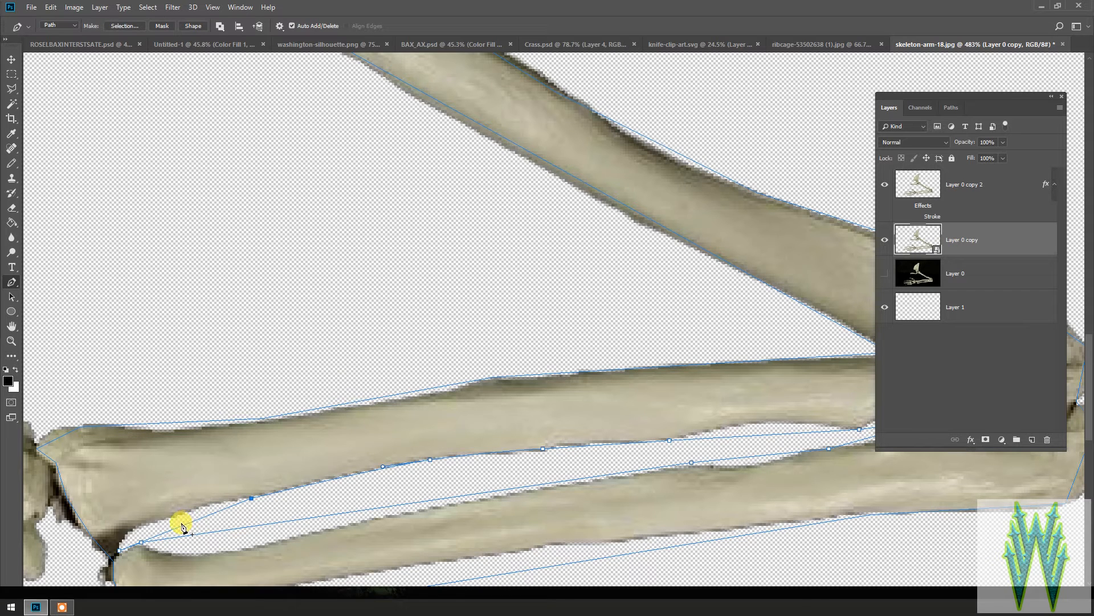
left_click(183, 525)
left_click_drag(182, 526, 179, 511)
mouse_move(149, 531)
left_mouse_down()
mouse_move(114, 533)
mouse_move(111, 523)
mouse_move(112, 532)
mouse_move(126, 519)
mouse_move(117, 521)
mouse_move(131, 530)
mouse_move(136, 518)
mouse_move(125, 518)
mouse_move(124, 528)
mouse_move(155, 523)
left_mouse_up()
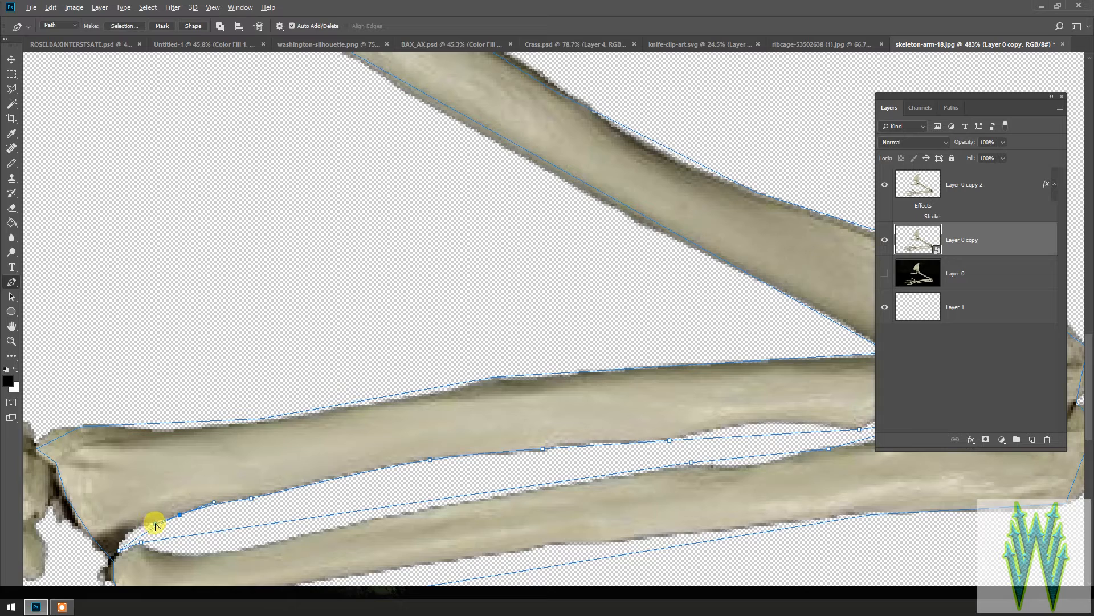
left_click_drag(155, 524, 128, 520)
scroll(177, 521, "up", 5)
scroll(179, 522, "up", 1)
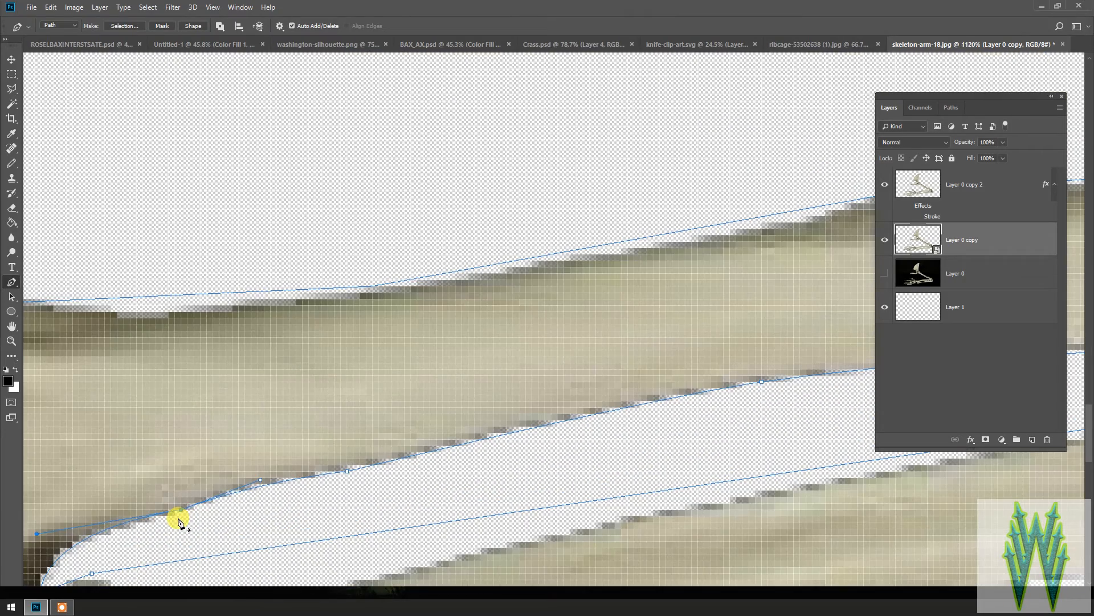
scroll(334, 487, "down", 5)
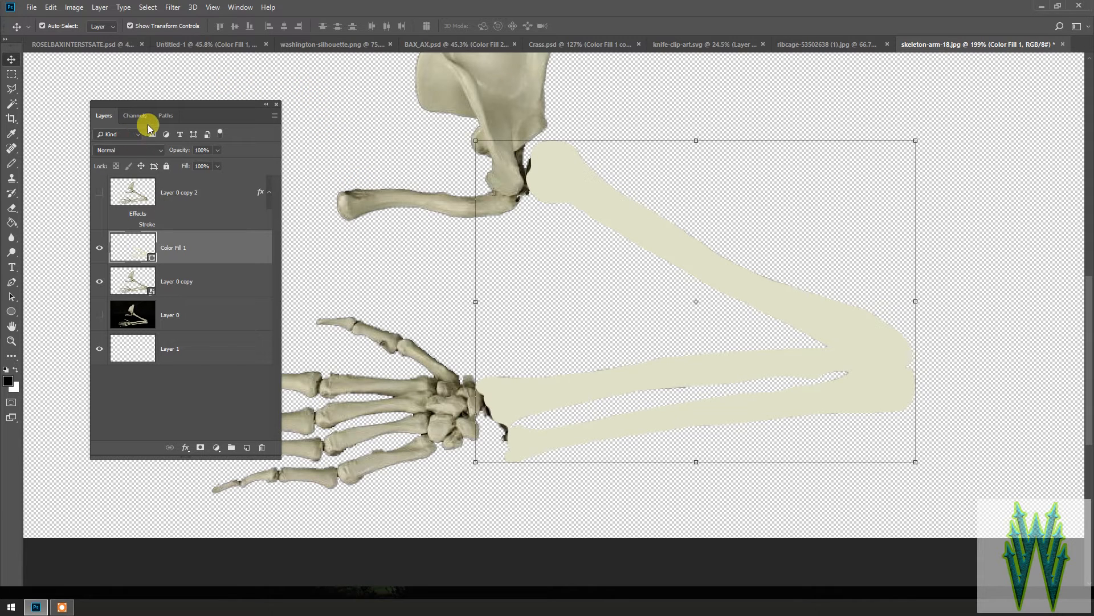
Activate the Work Path, select its outer arm outline and target the Layer 0 copy layer
left_click(167, 115)
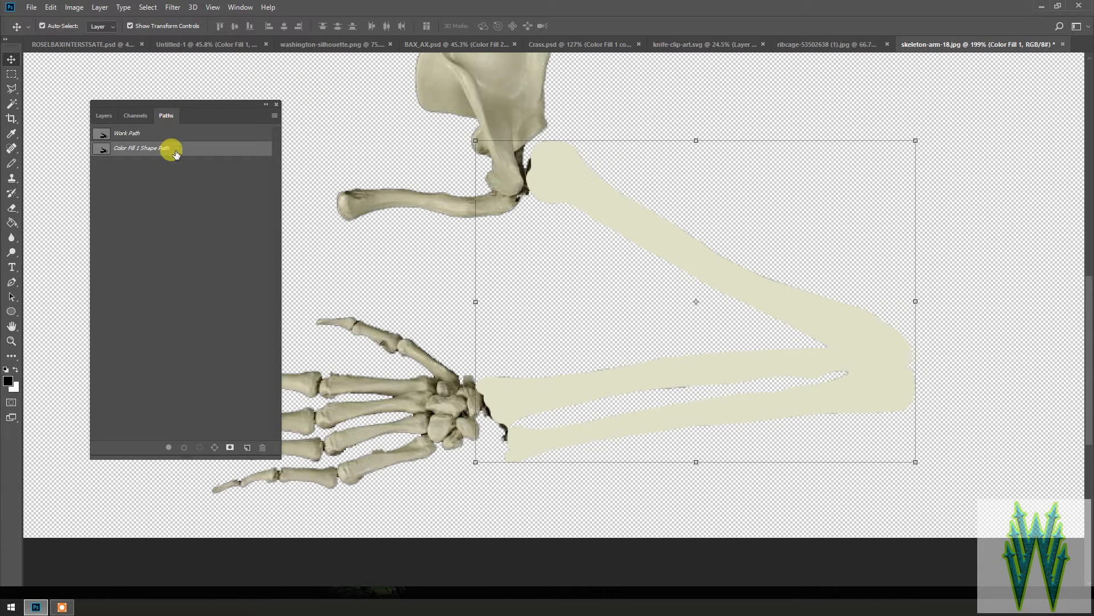
left_click(183, 132)
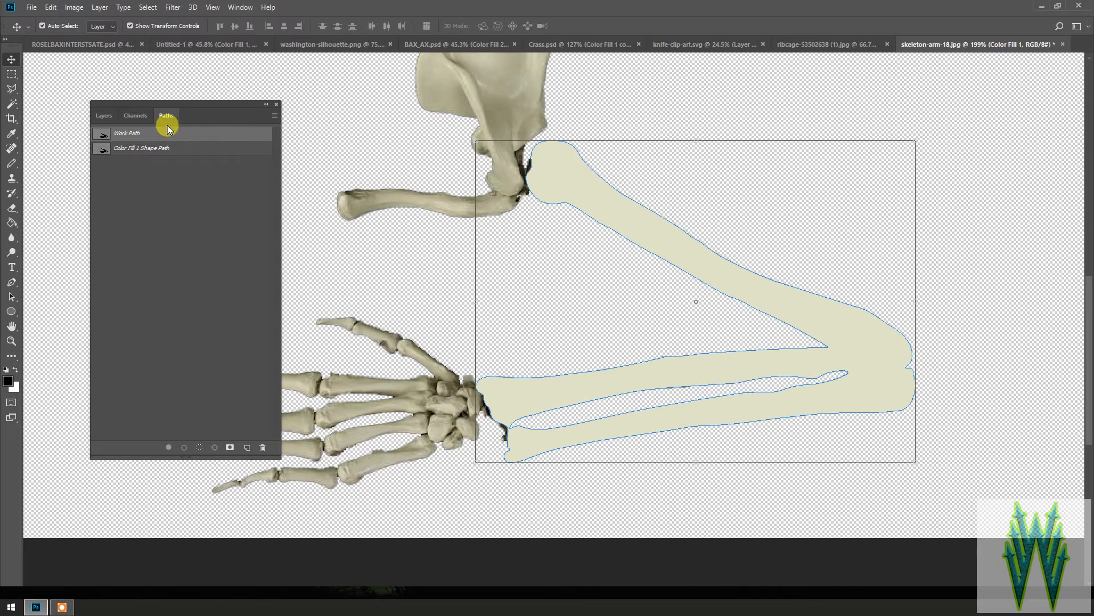
left_click(99, 118)
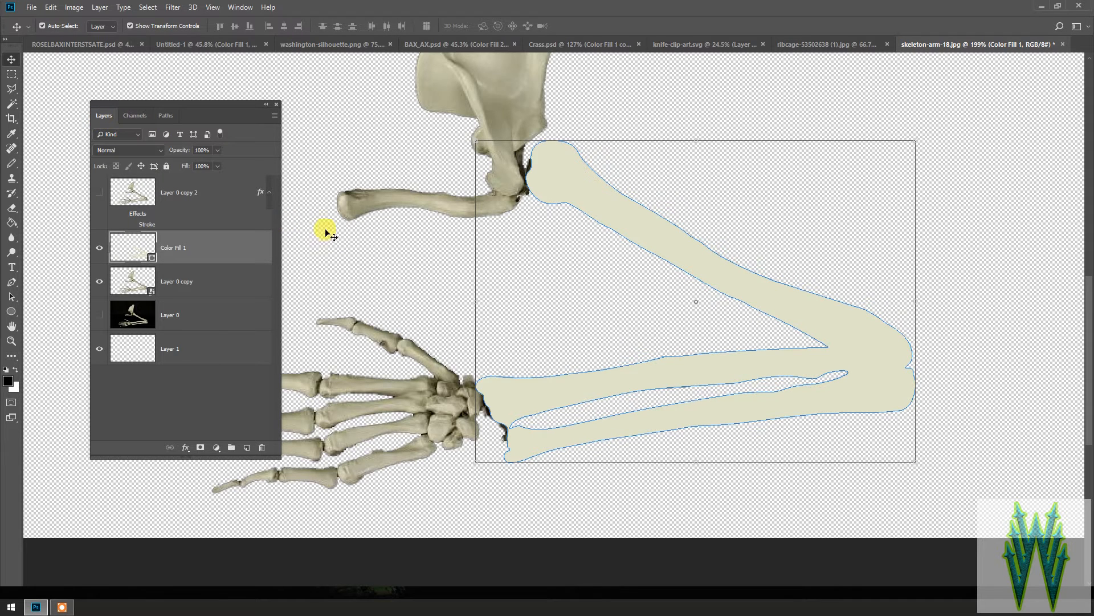
key("ctrl")
left_click(620, 366, "ctrl")
left_click(178, 280)
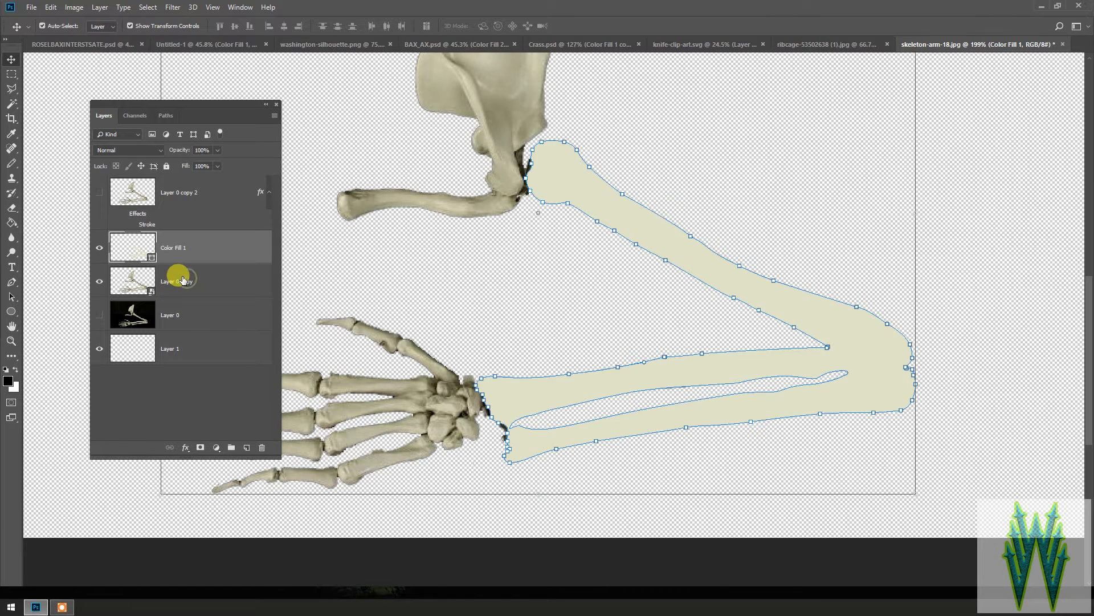
Compare the arm-bone fill with the photo by toggling the visibility of Color Fill 1 and Layer 0 copy, and check the available paths
left_click(94, 247)
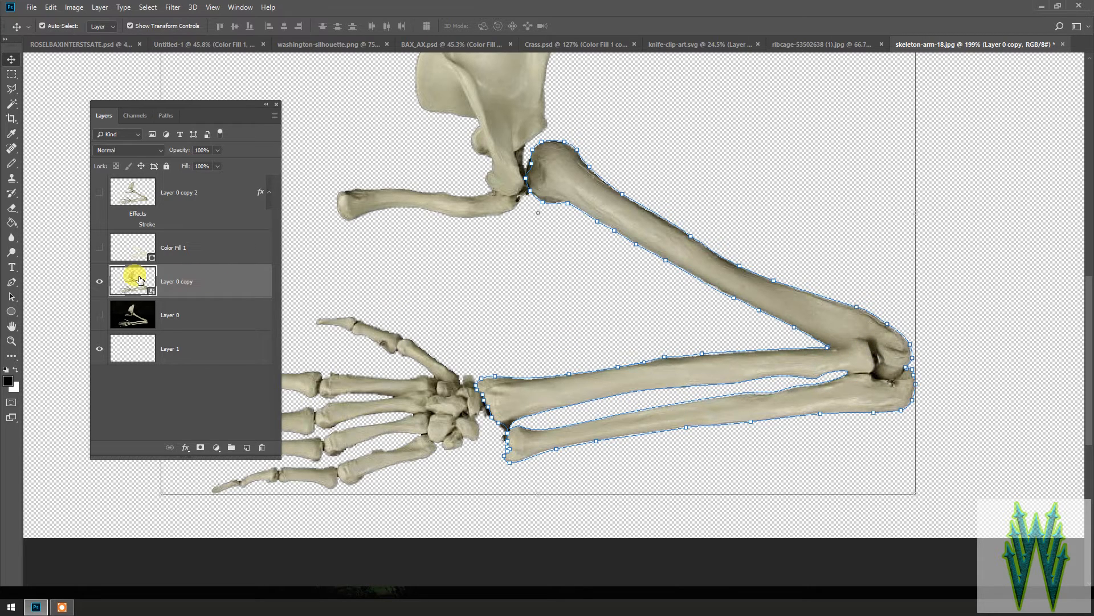
left_click(96, 247)
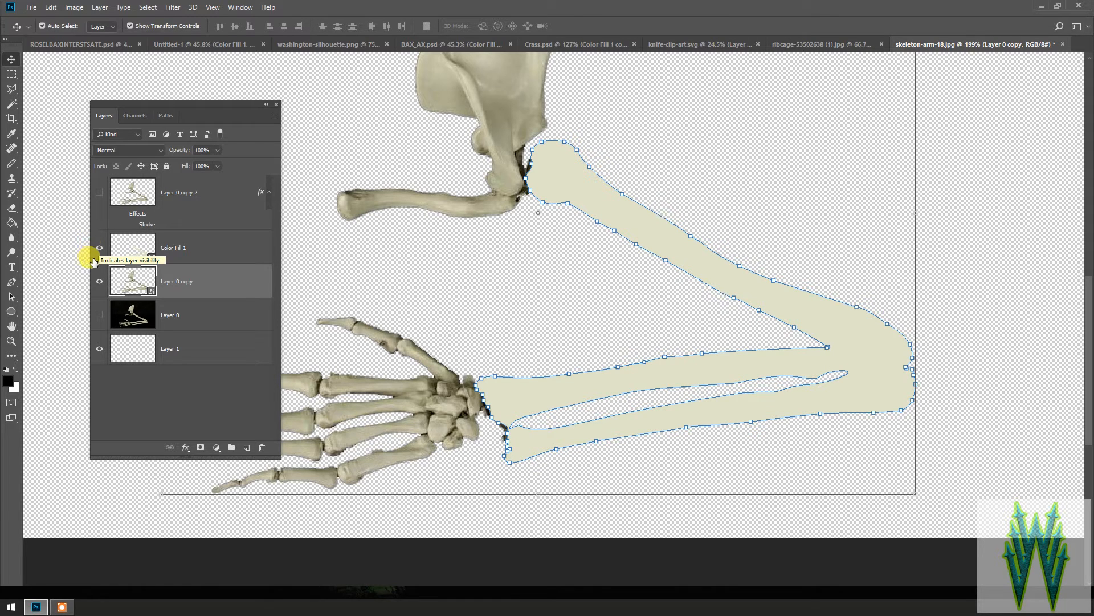
left_click(95, 283)
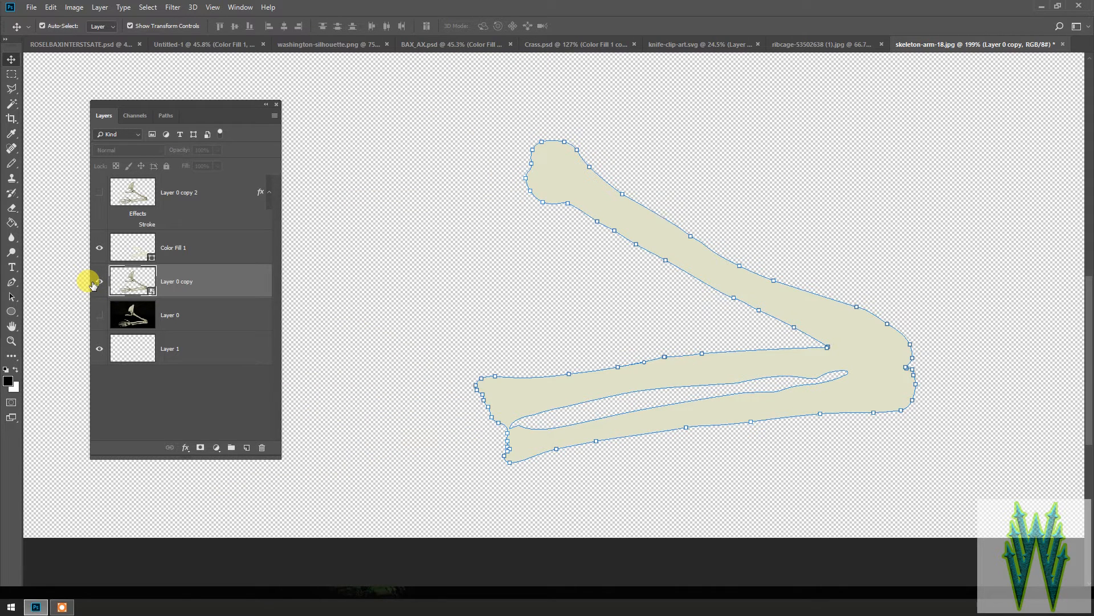
left_click(96, 281)
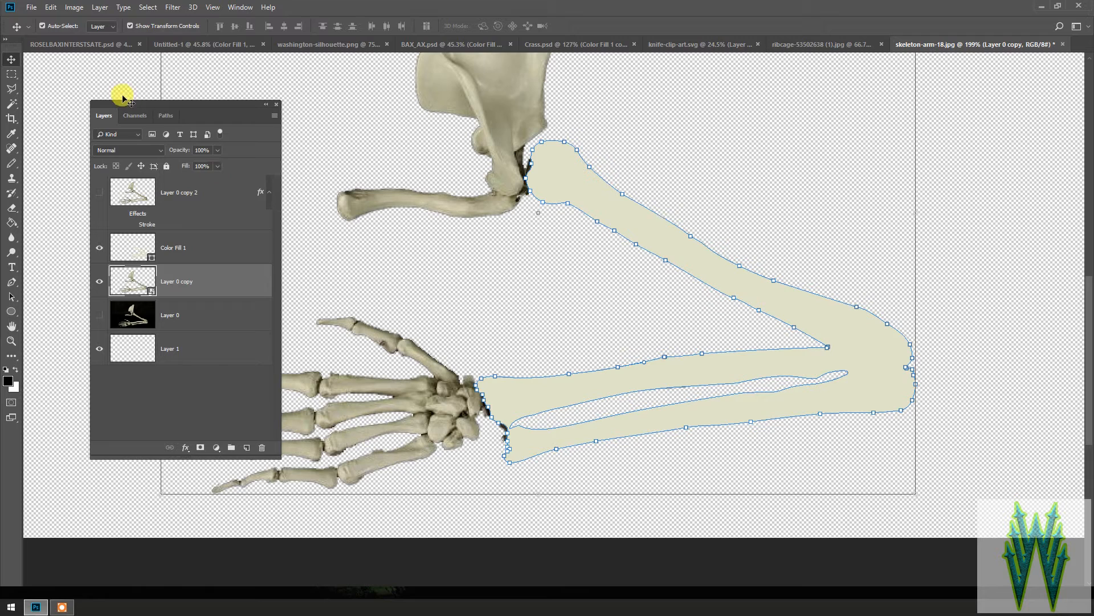
left_click(165, 115)
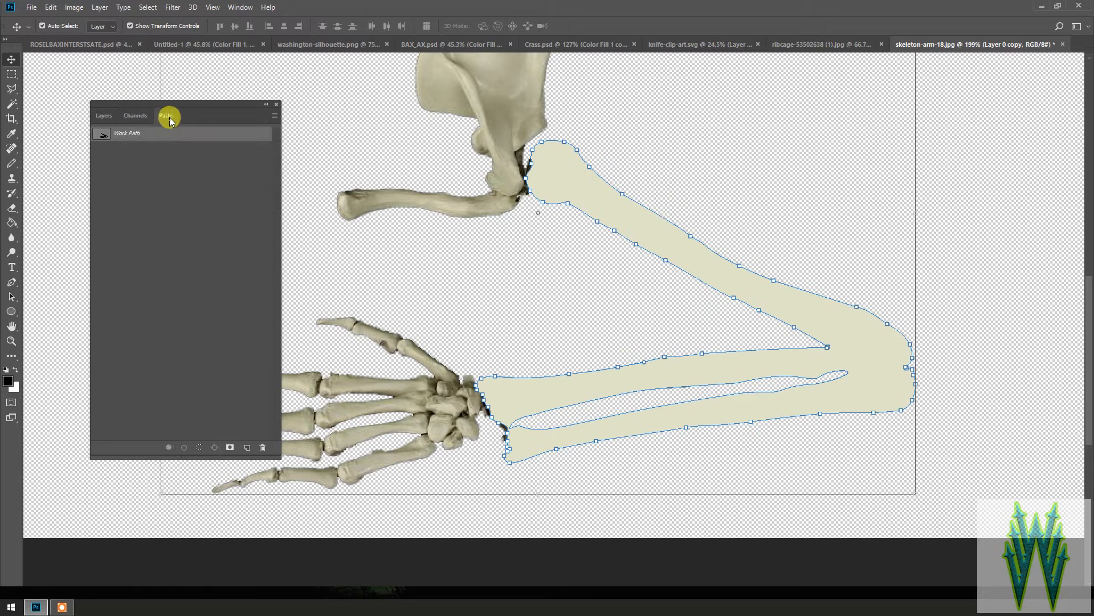
left_click(103, 117)
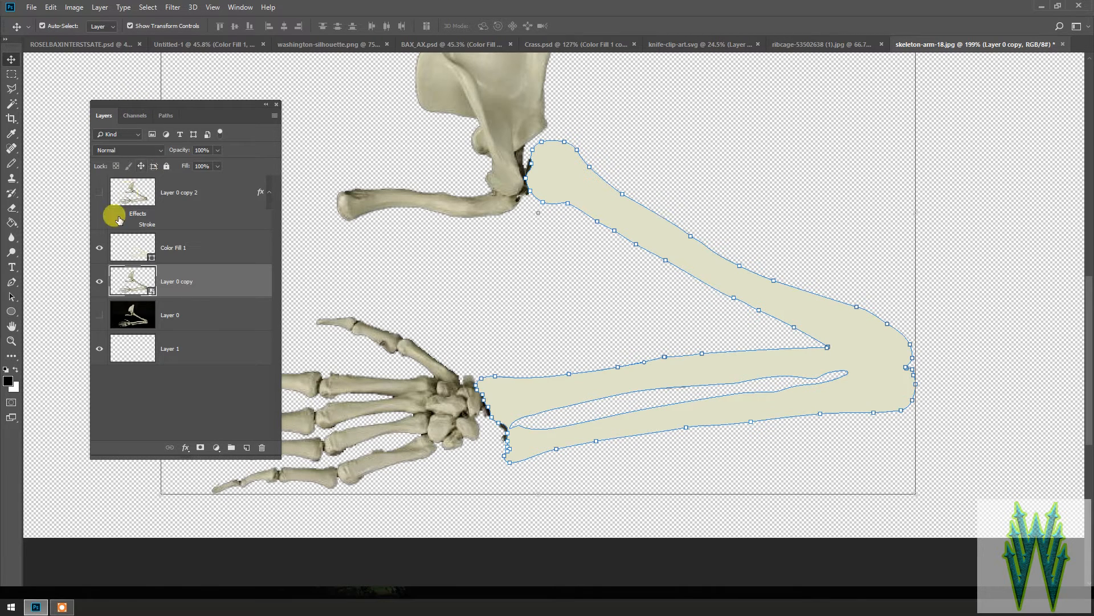
Hide Color Fill 1 and add a Solid Color fill layer from the arm path, using the colour e0e1c8 sampled from the hand bones
left_click(95, 248)
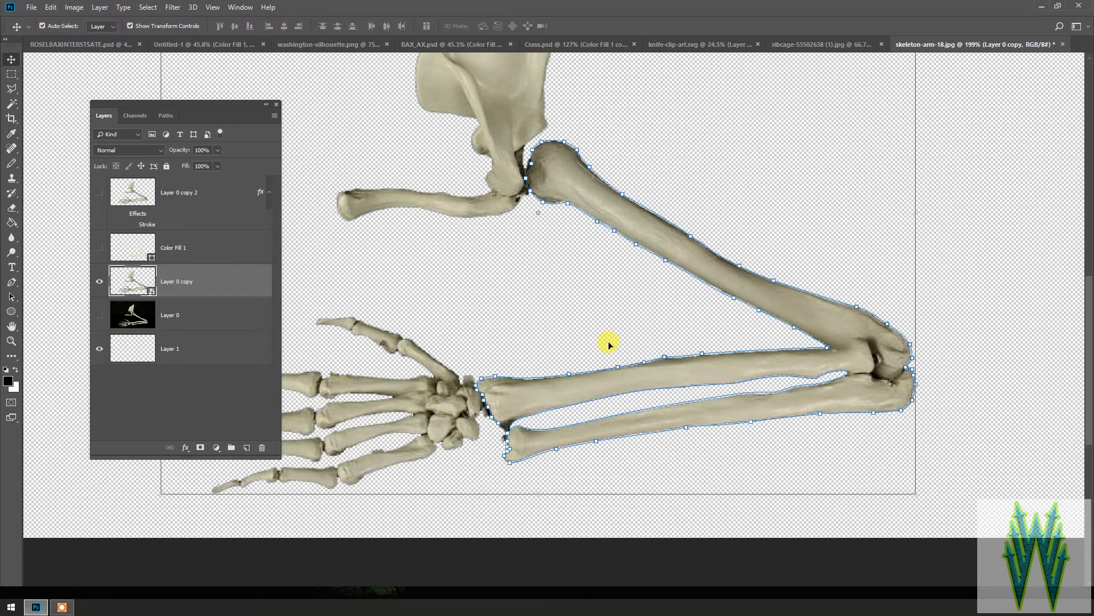
key("i")
left_click(322, 386)
left_click(217, 448)
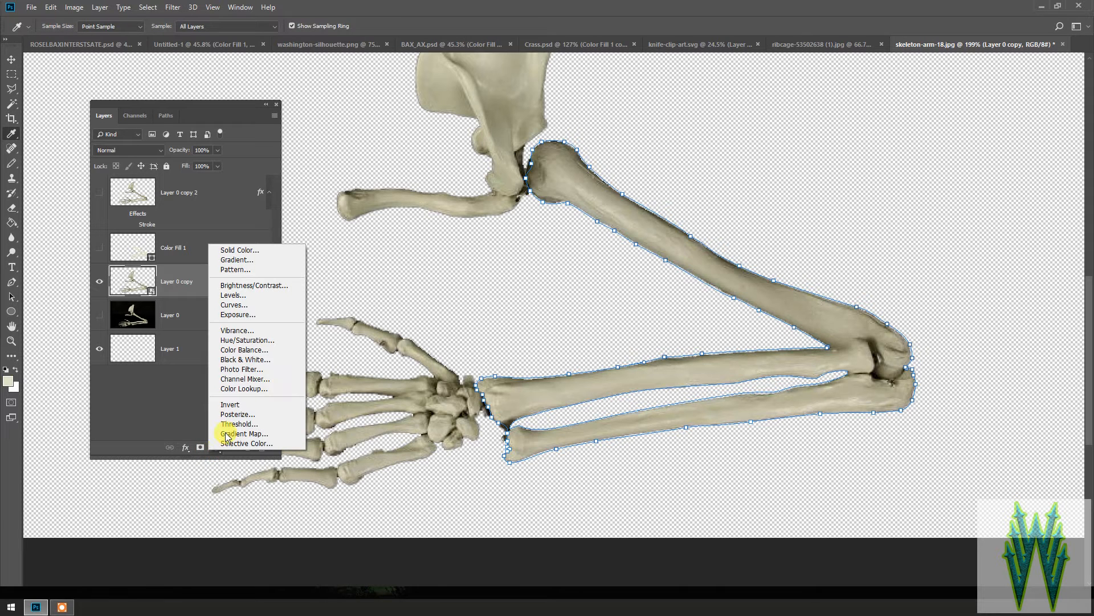
left_click(244, 249)
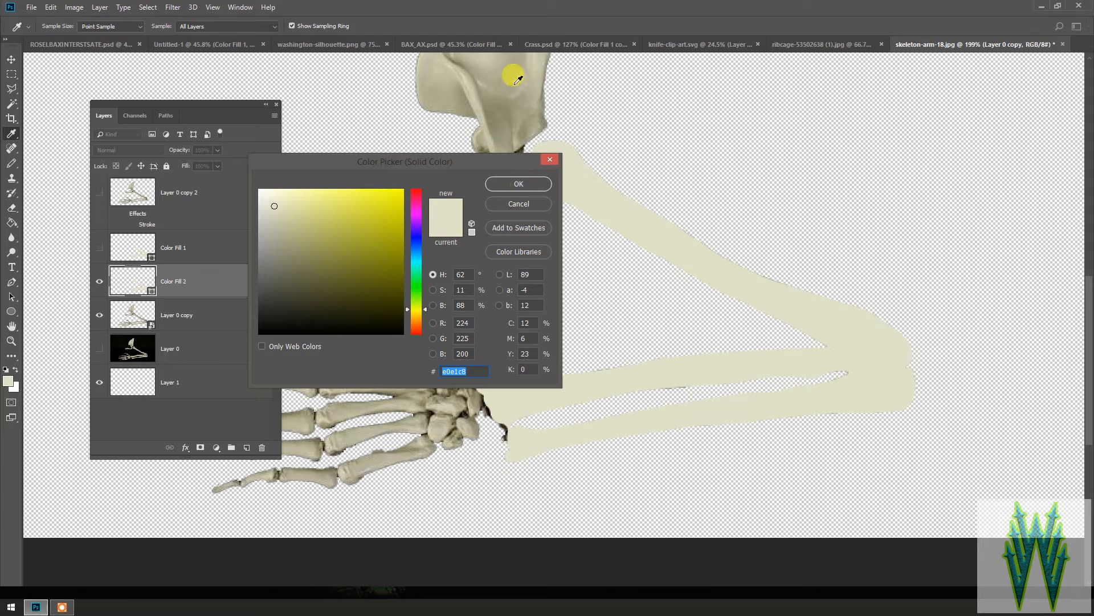
left_click(517, 186)
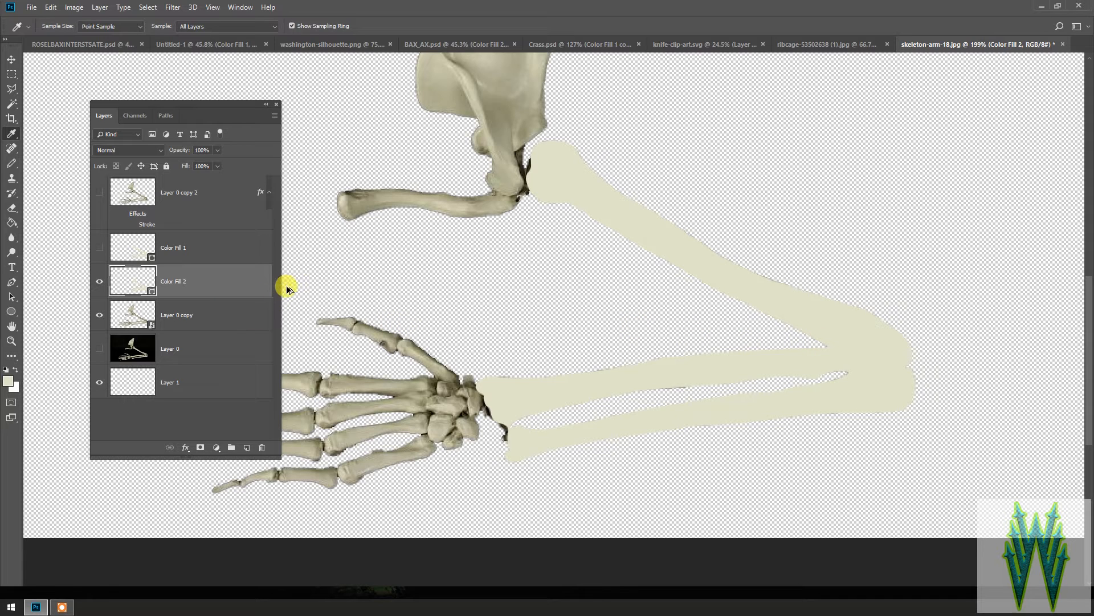
Undo and restore the new fill layer, and compare the Work Path with the fill's own shape path
key("ctrl+alt+z")
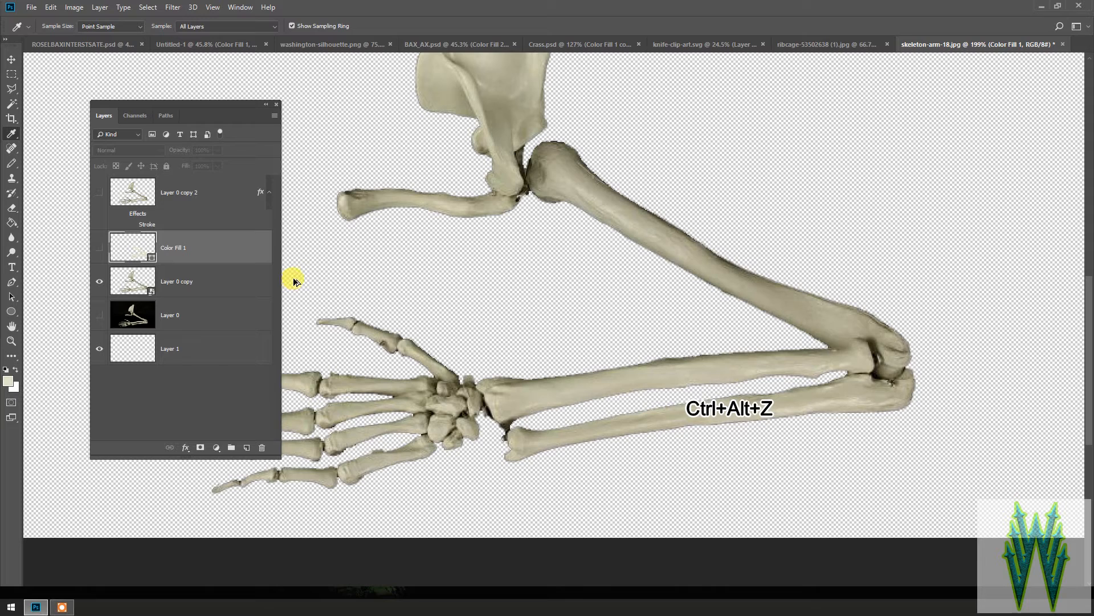
key("ctrl+z")
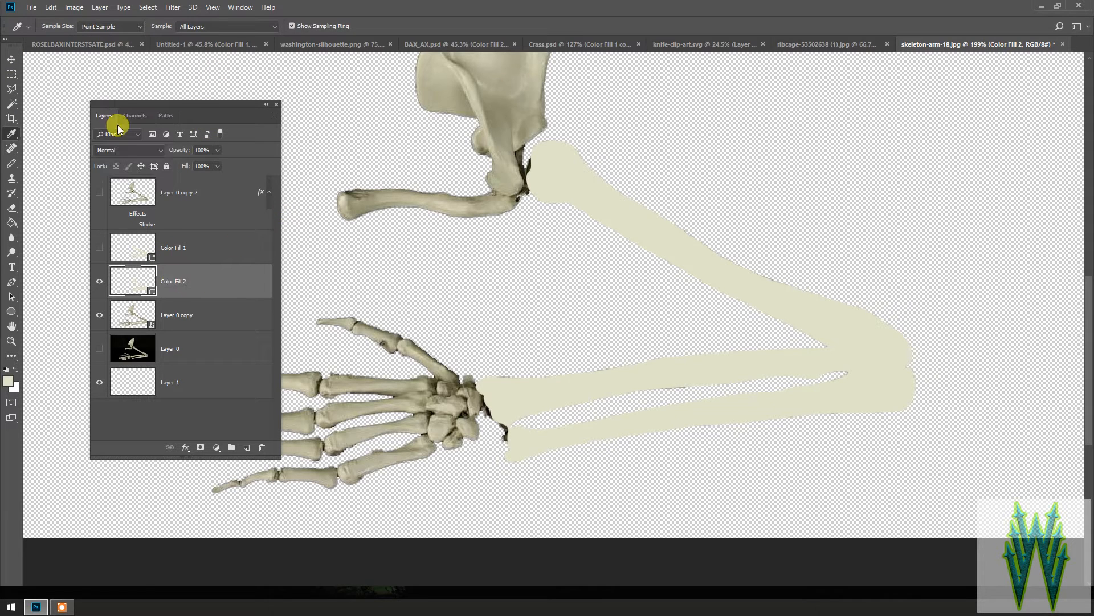
left_click(171, 115)
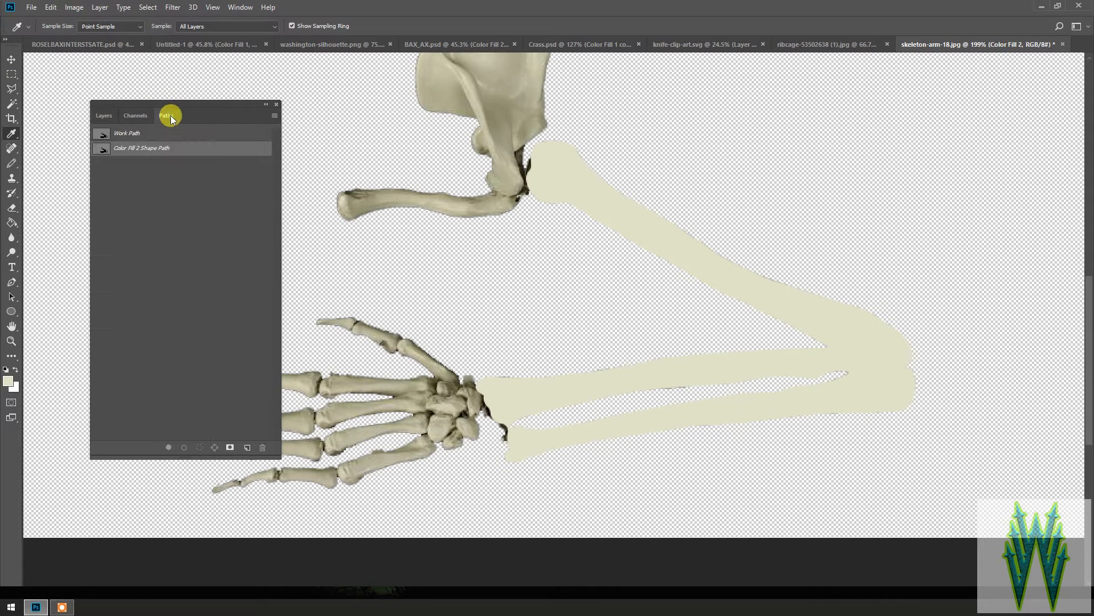
left_click(143, 132)
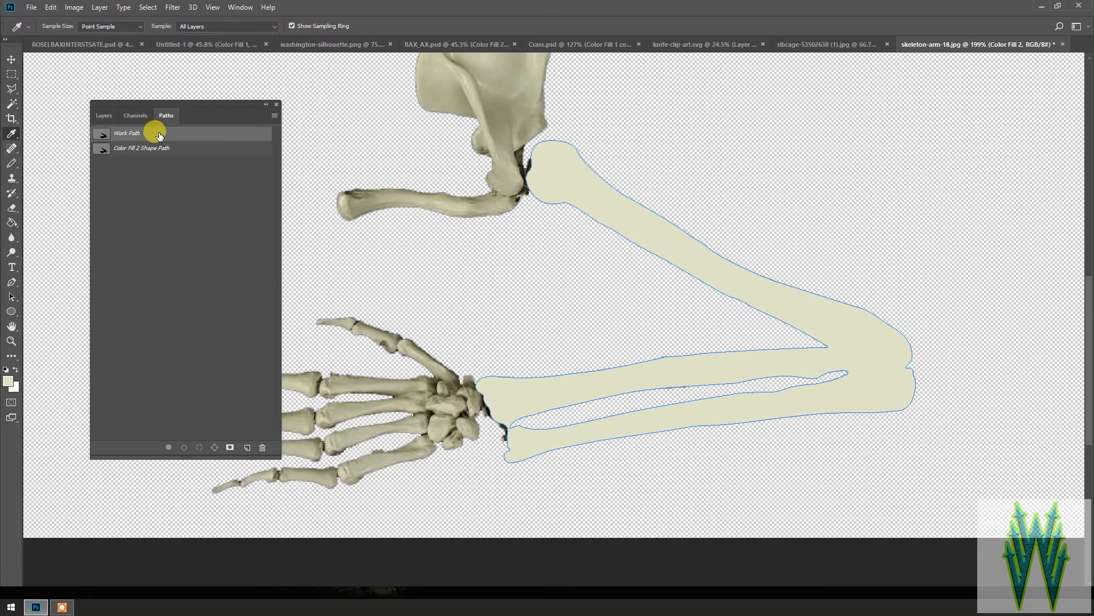
left_click(162, 148)
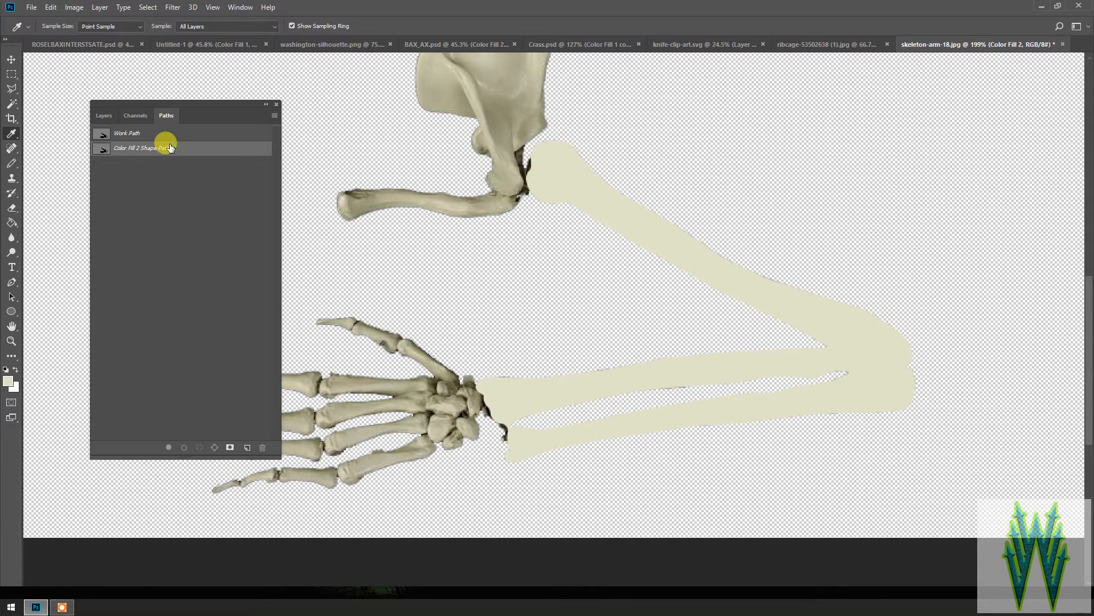
left_click(103, 115)
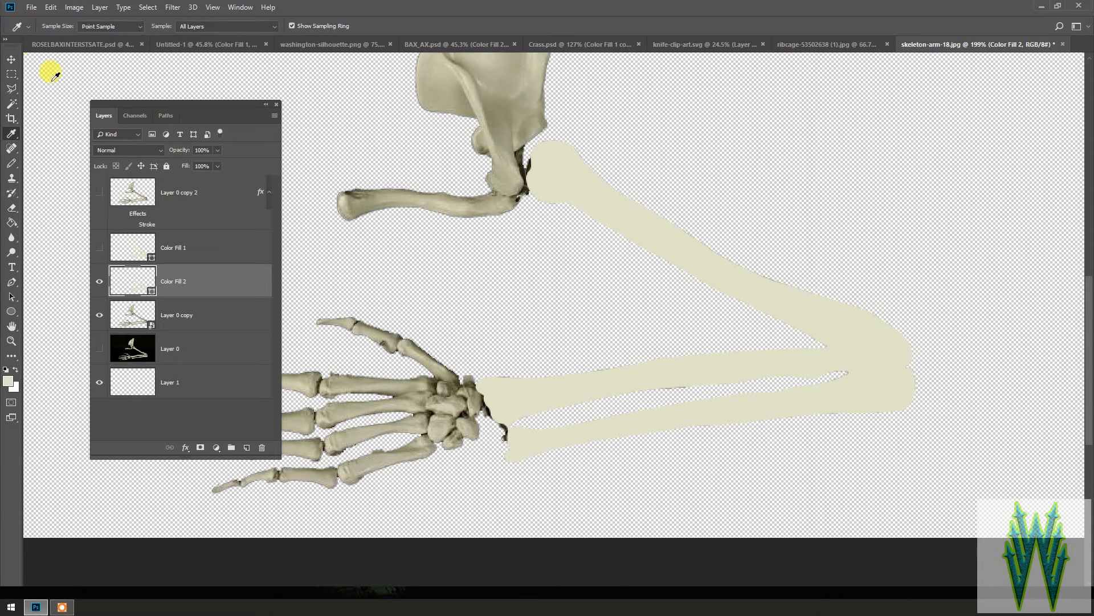
Copy the new arm-bone fill layer into Crass.psd, placing it over the pocket side of the chef coat
left_click(11, 61)
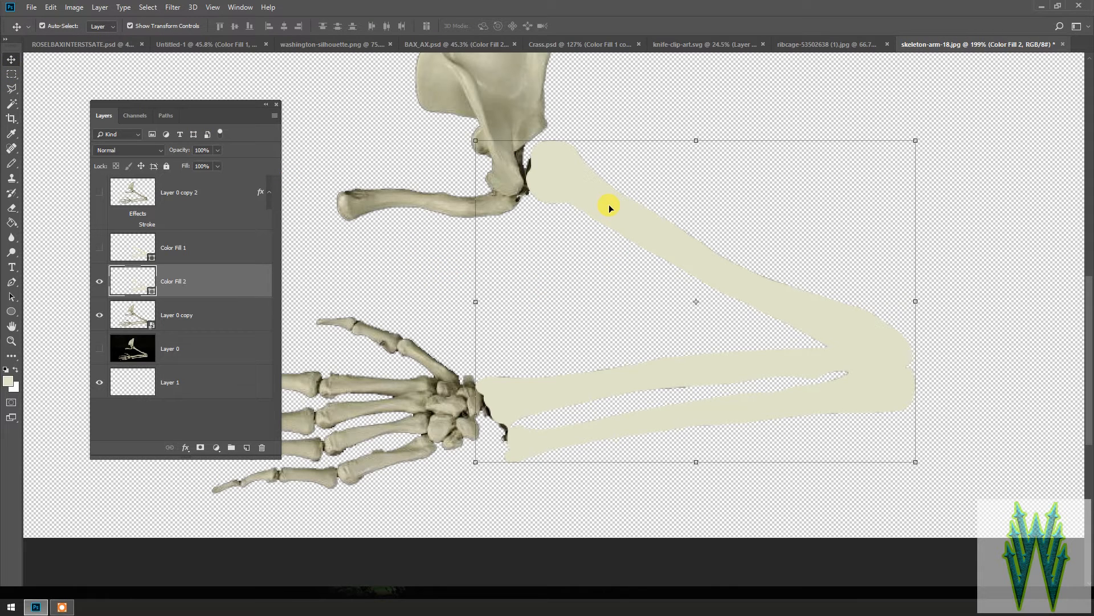
left_click_drag(609, 204, 644, 374)
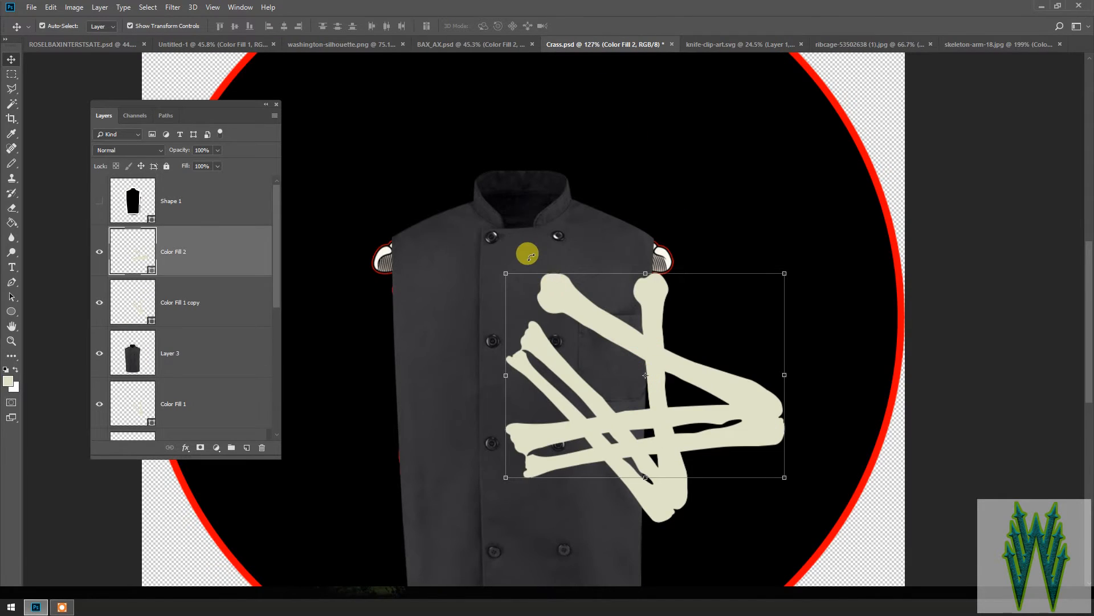
Try to rotate Color Fill 2 by 55° and scale it to about 85% so it overlays the existing arm bones
left_click(492, 262)
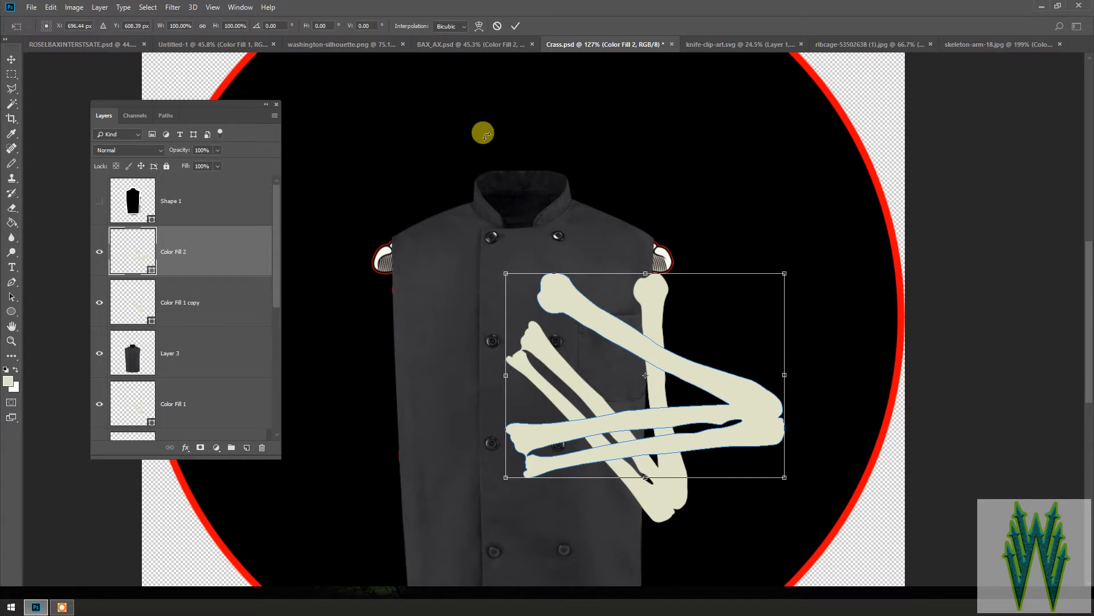
left_click(268, 23)
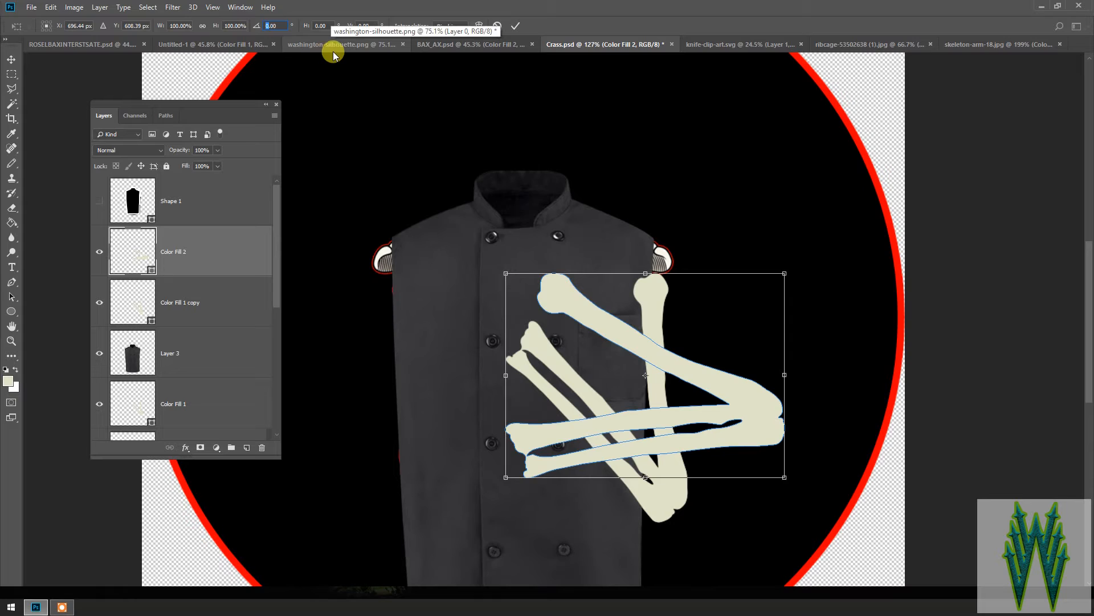
type("55")
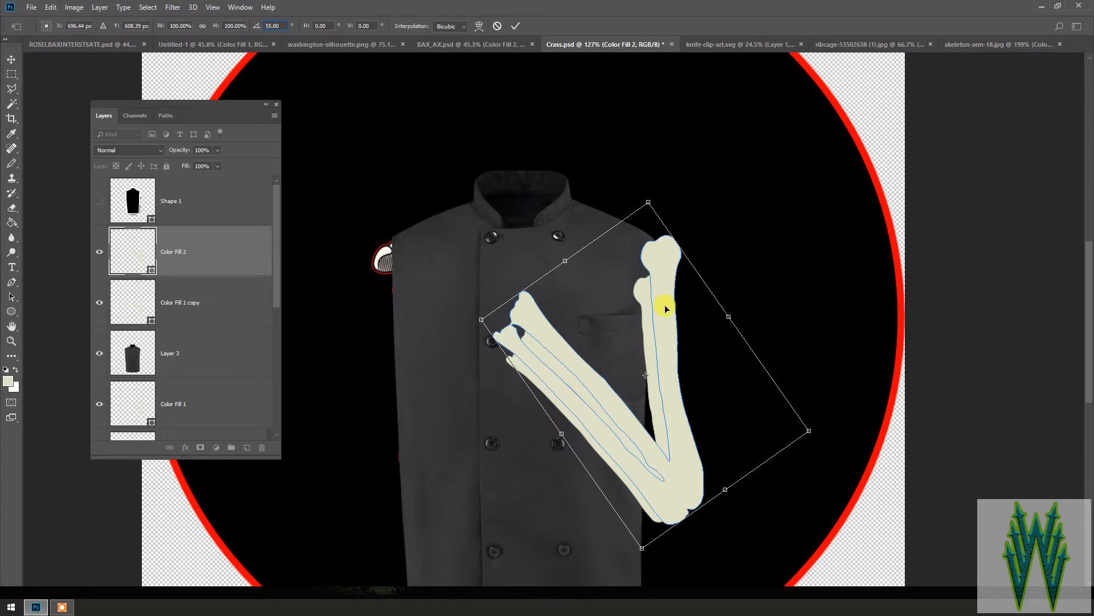
left_click_drag(661, 304, 653, 337)
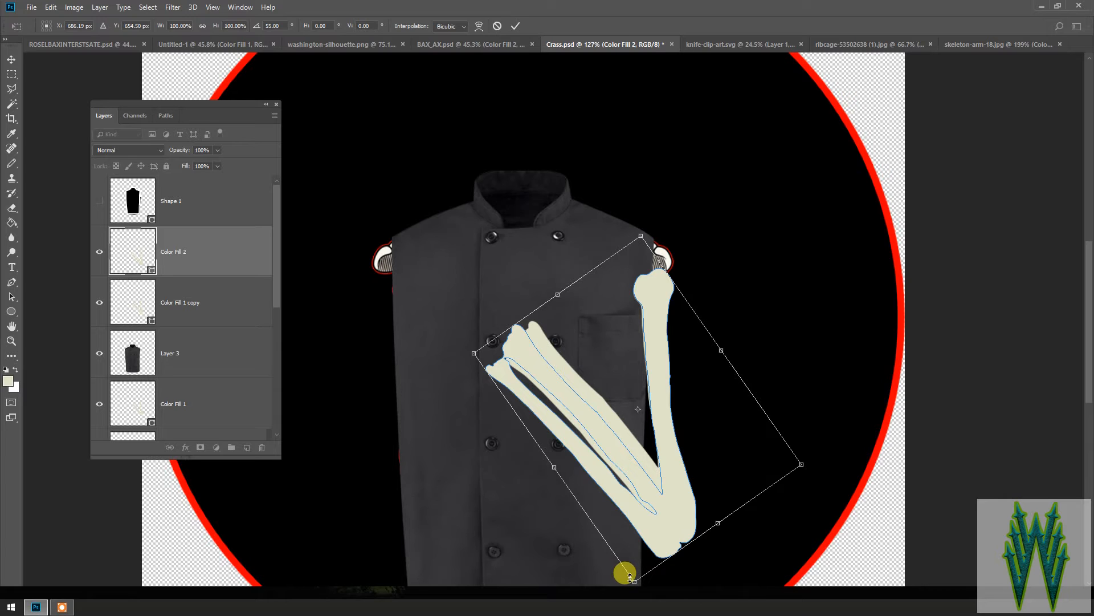
left_click_drag(629, 577, 637, 556)
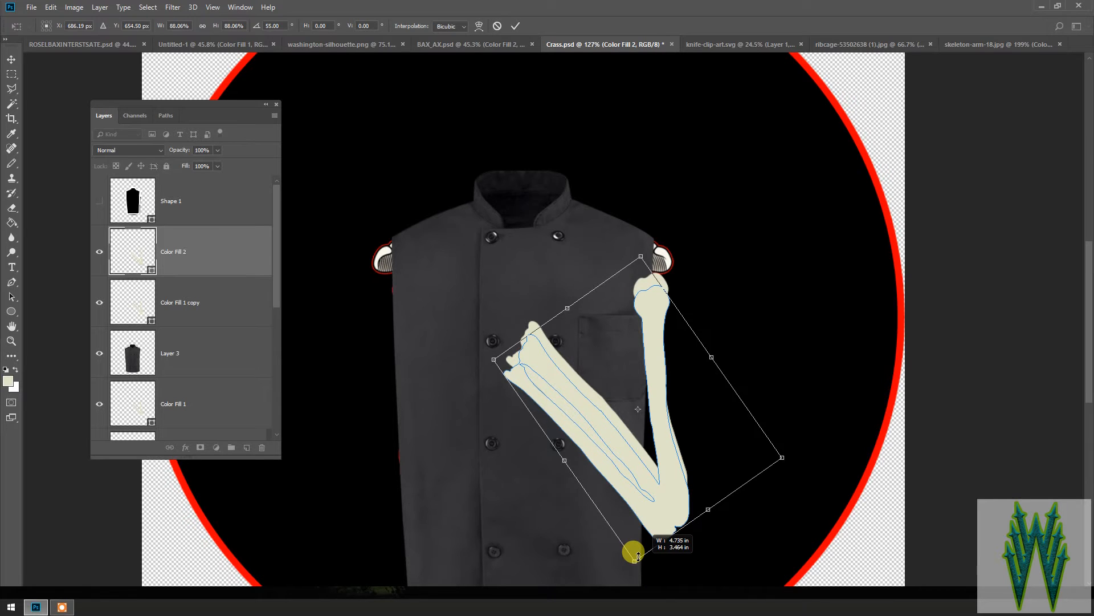
left_click_drag(637, 556, 636, 560)
left_click_drag(671, 465, 671, 451)
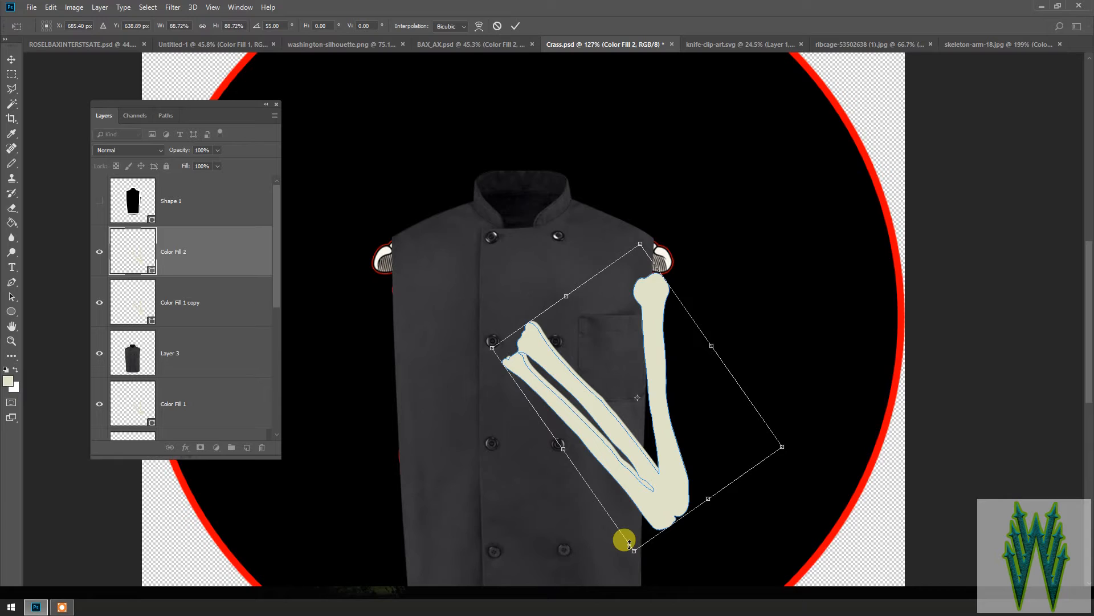
mouse_move(630, 543)
left_mouse_down()
mouse_move(625, 525)
mouse_move(630, 533)
left_mouse_up()
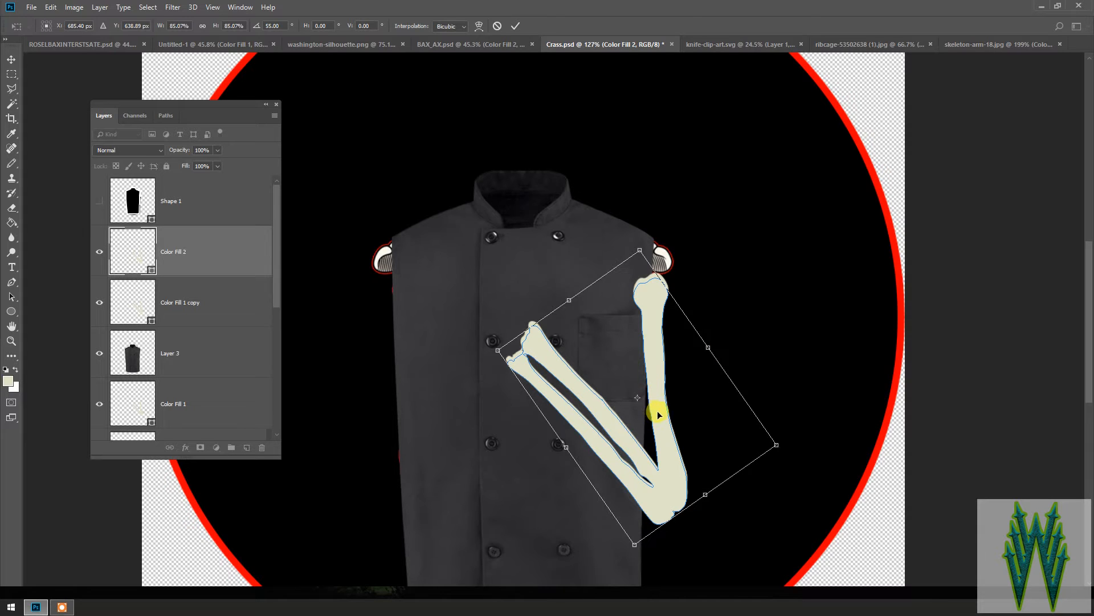
key("Return")
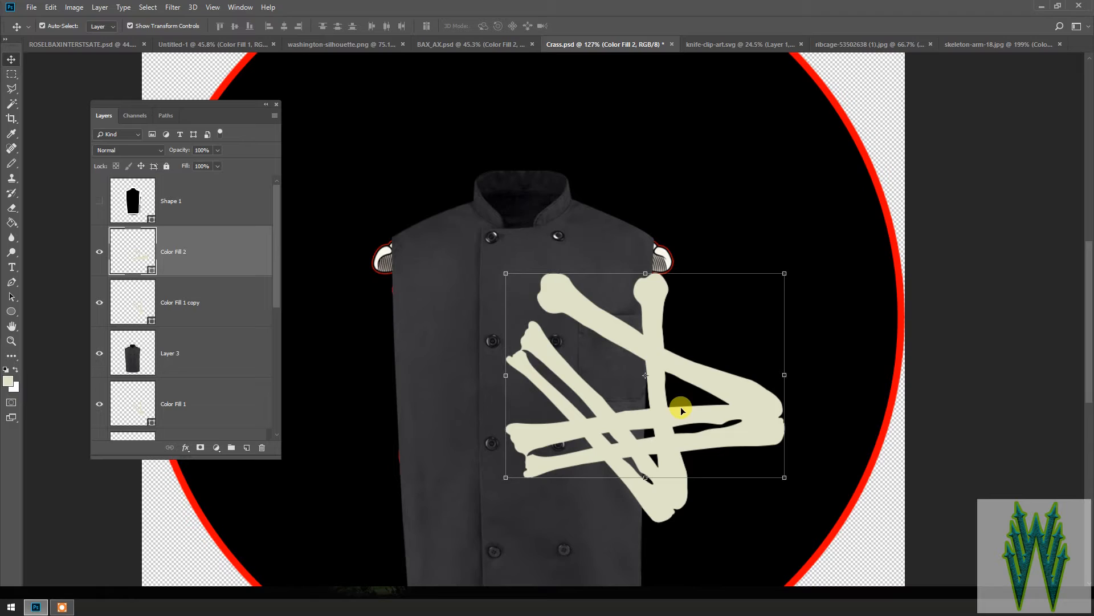
Delete the Color Fill 2 layer, and compare the arm bones over and behind the coat by toggling Color Fill 1 copy and Layer 3
key("Delete")
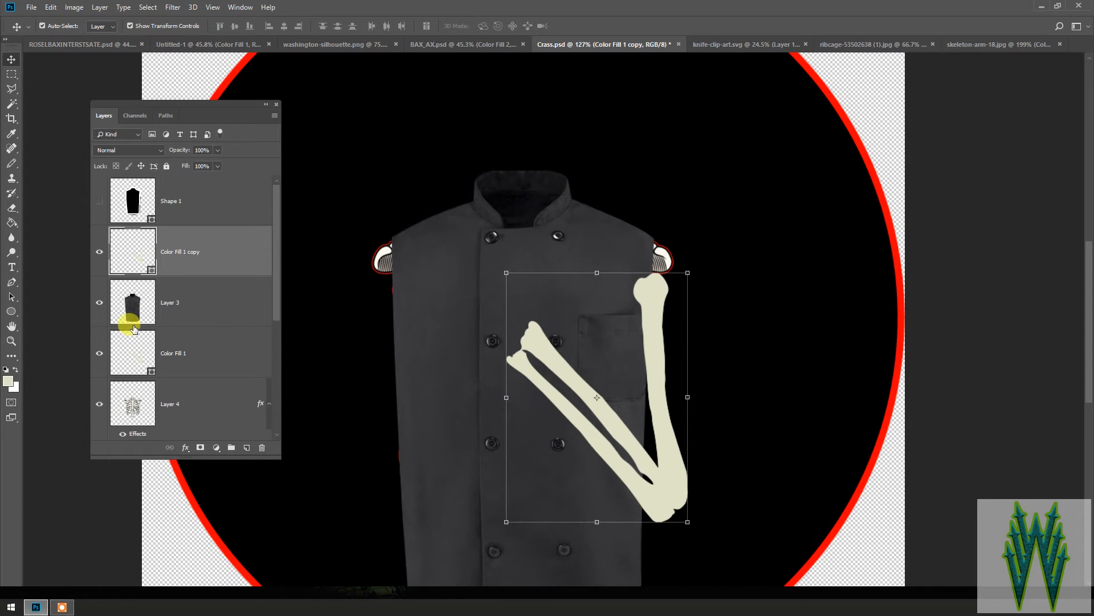
left_click(98, 251)
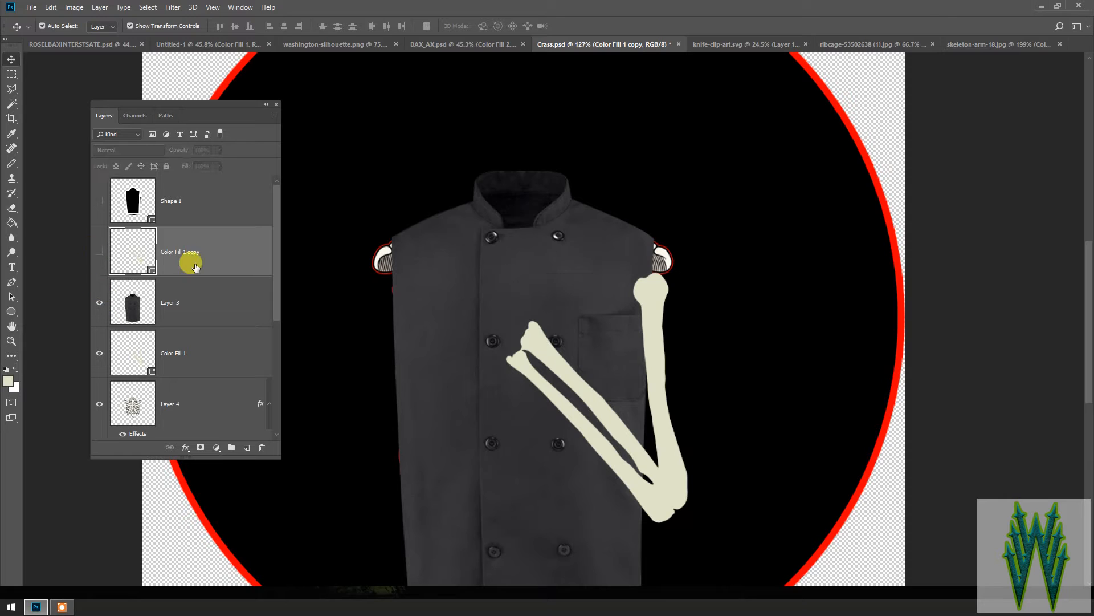
left_click(98, 302)
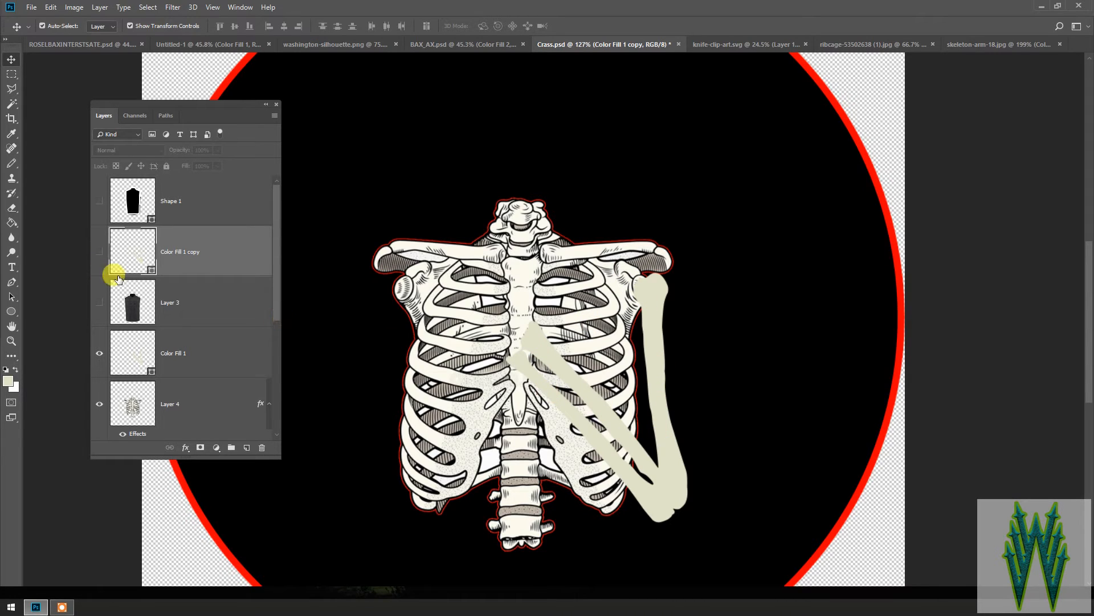
left_click(96, 302)
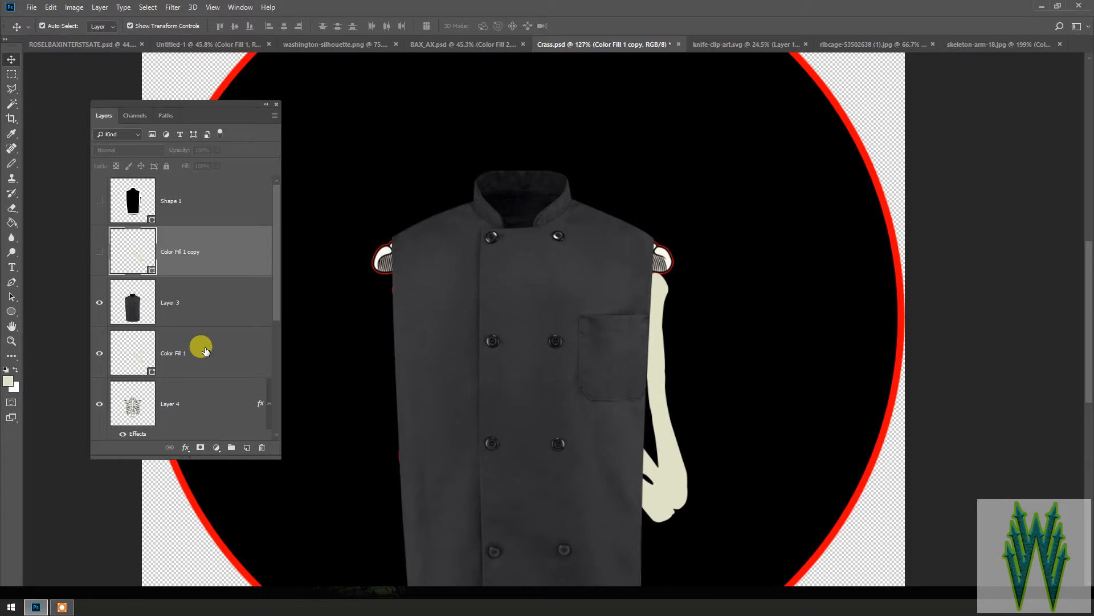
left_click_drag(206, 350, 206, 308)
left_click(194, 247)
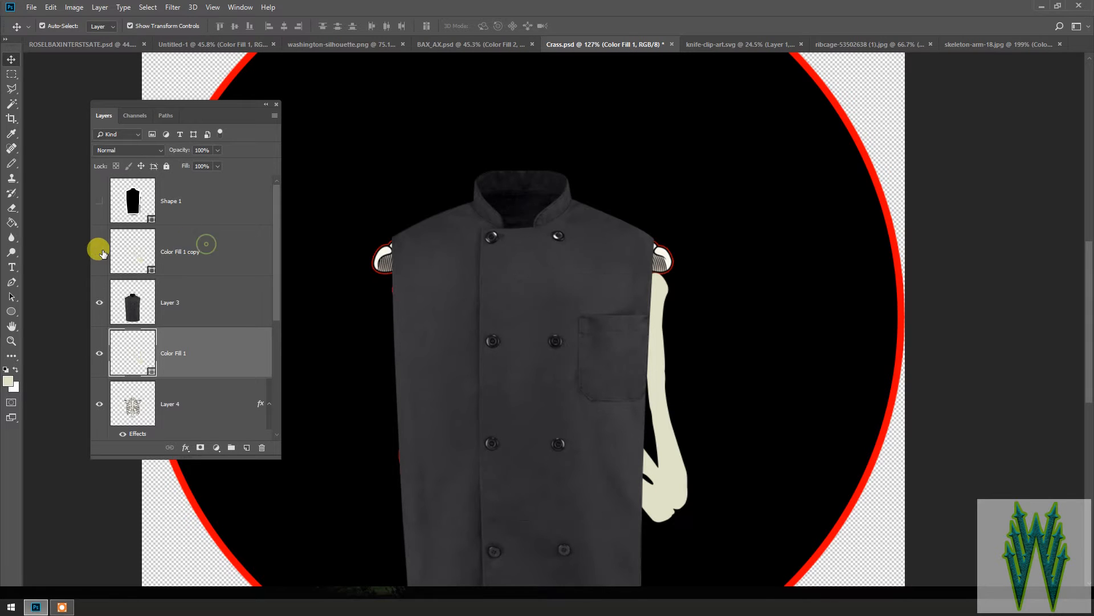
left_click(98, 251)
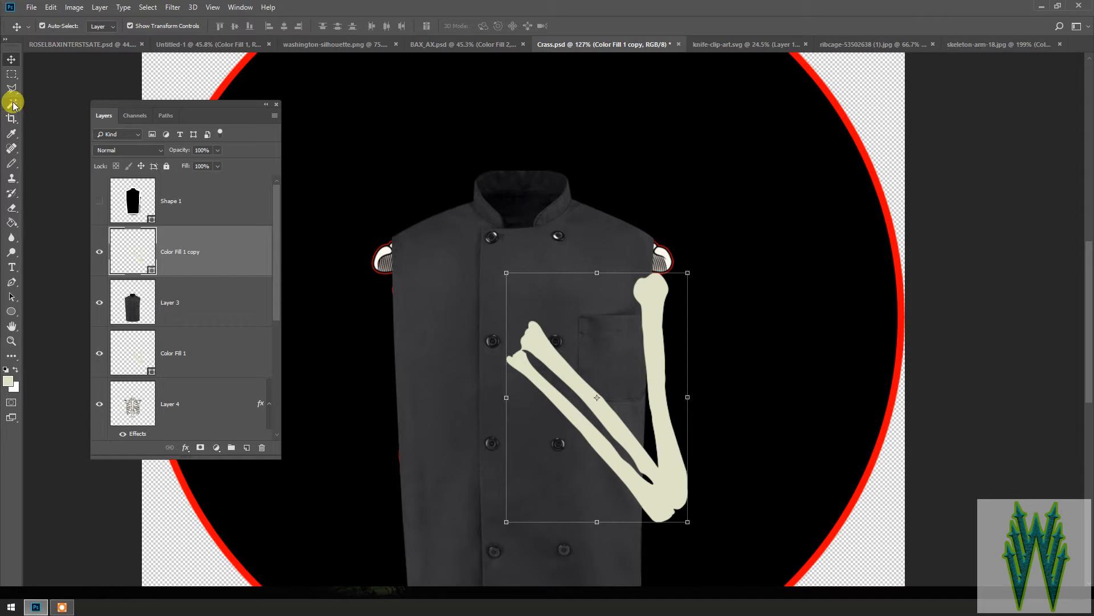
Rasterize the Color Fill 1 copy shape layer for the Eraser and set the eraser size to 44 px
left_click(12, 211)
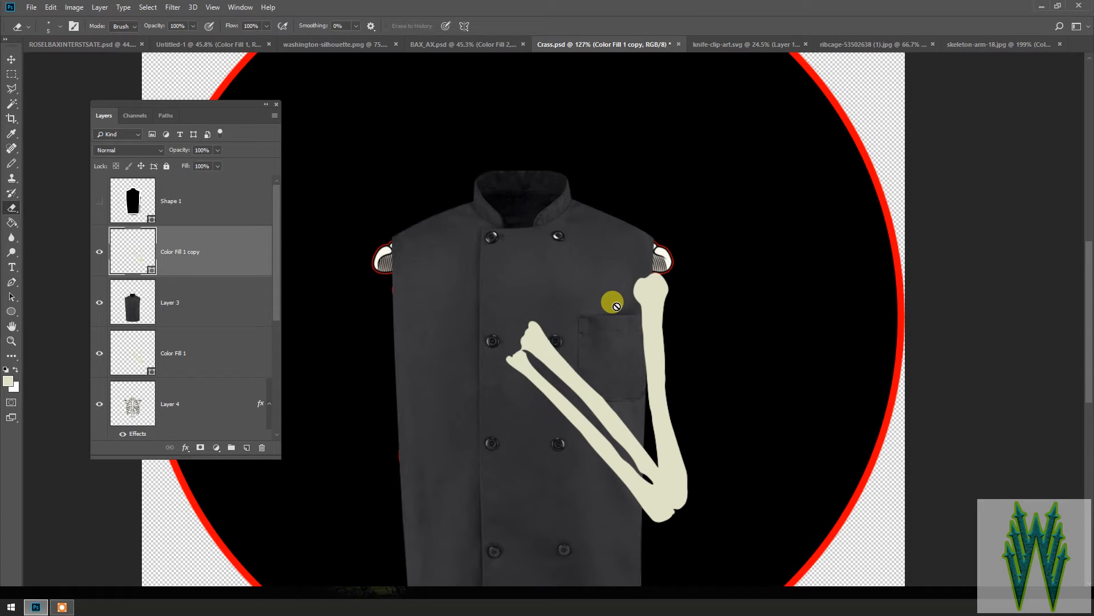
left_click(638, 283)
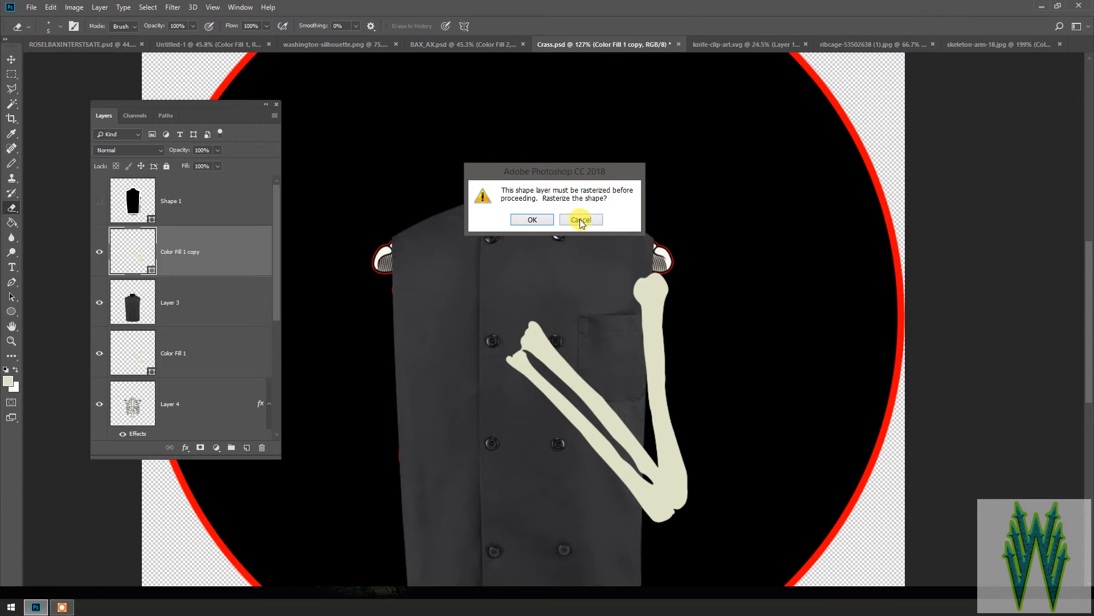
left_click(529, 221)
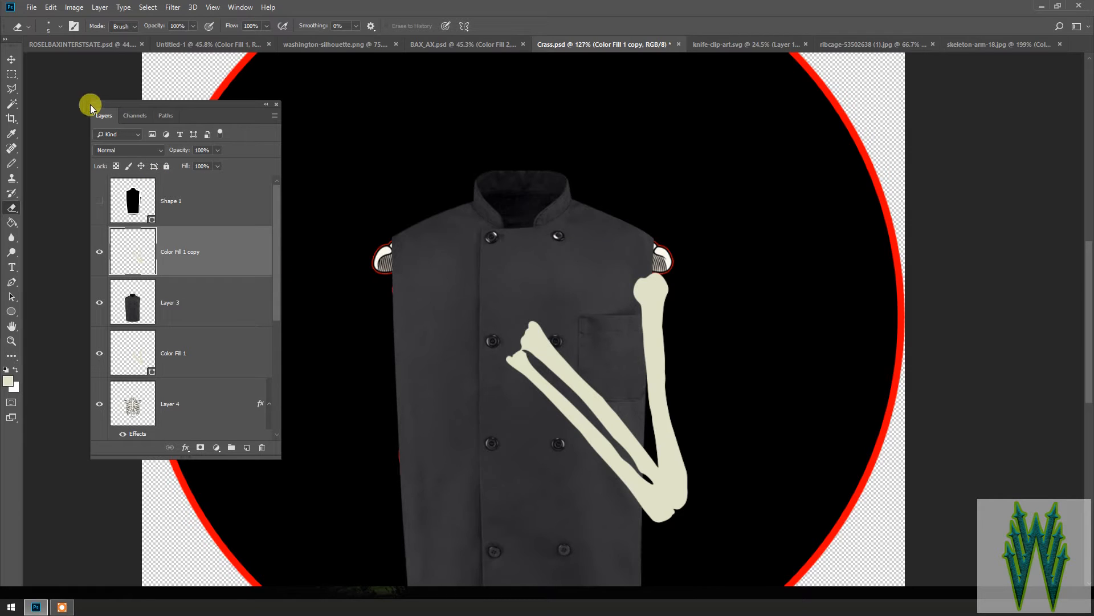
left_click(61, 26)
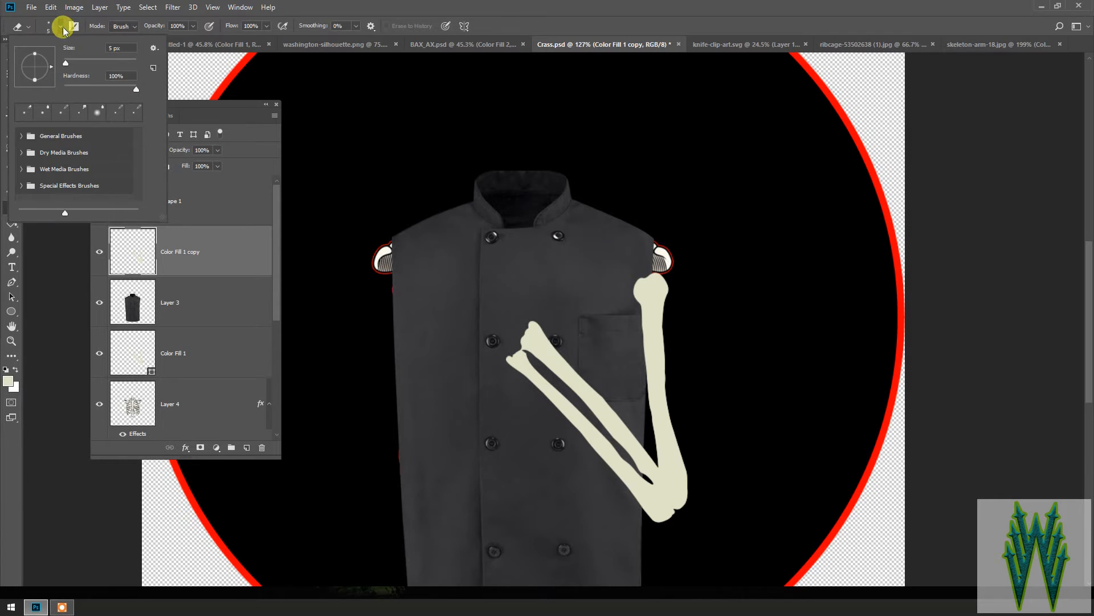
left_click_drag(63, 62, 80, 65)
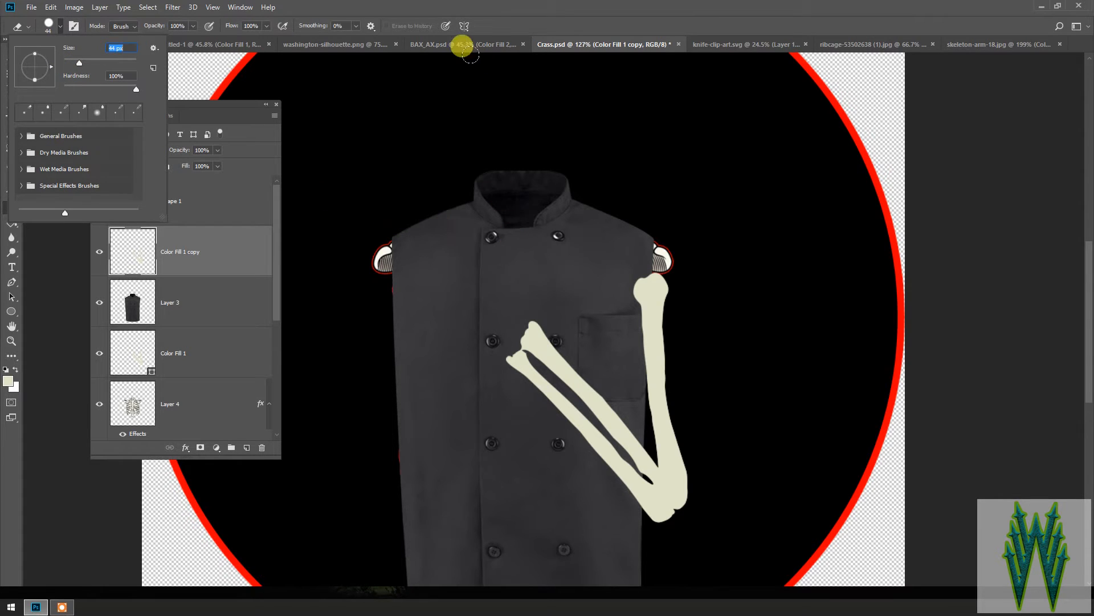
left_click(490, 9)
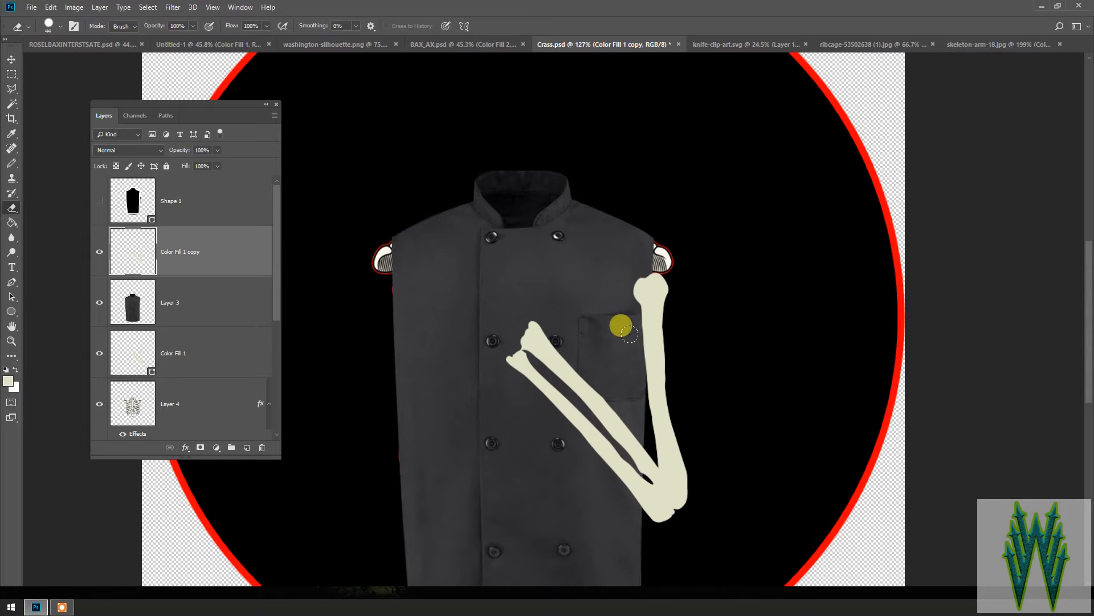
Erase the part of the upper-arm bone on Color Fill 1 copy that overlaps the coat's edge beside the pocket
scroll(633, 318, "up", 3)
scroll(632, 316, "up", 4)
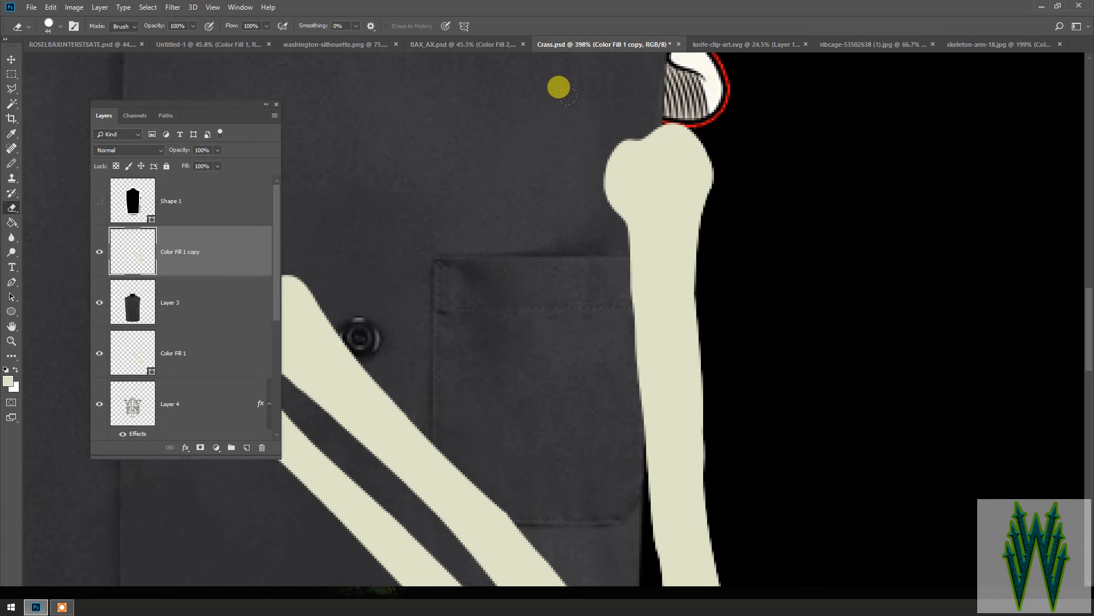
scroll(550, 57, "up", 1)
scroll(550, 57, "up", 1)
left_click_drag(606, 131, 605, 255)
left_click_drag(517, 168, 518, 323)
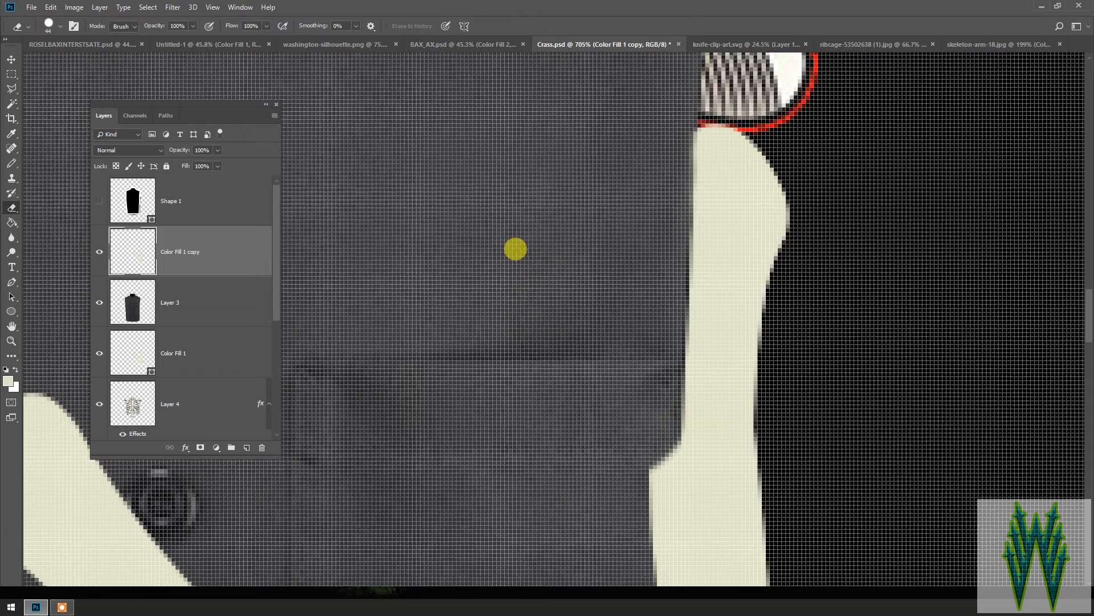
scroll(513, 29, "down", 2)
mouse_move(543, 223)
left_mouse_down()
mouse_move(532, 229)
mouse_move(554, 259)
mouse_move(562, 362)
mouse_move(554, 88)
left_mouse_up()
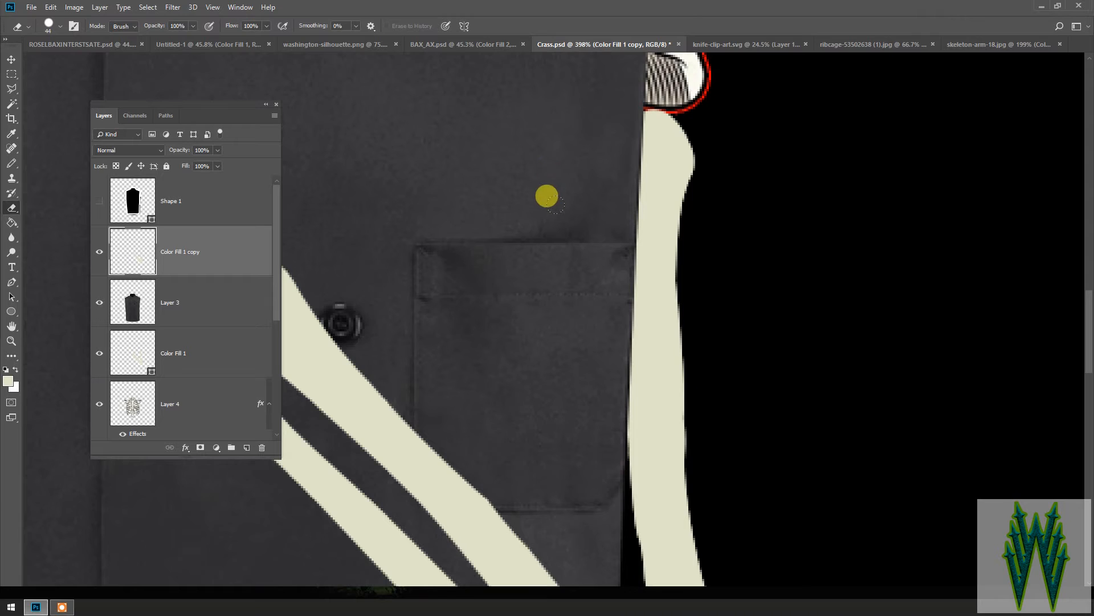
scroll(550, 176, "down", 5)
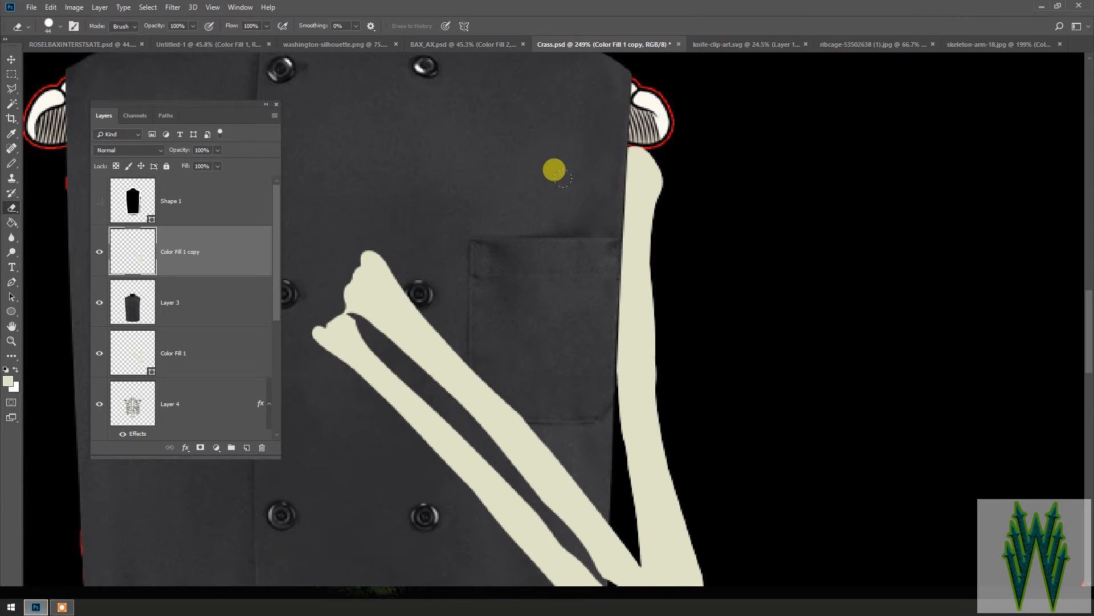
scroll(554, 170, "down", 3)
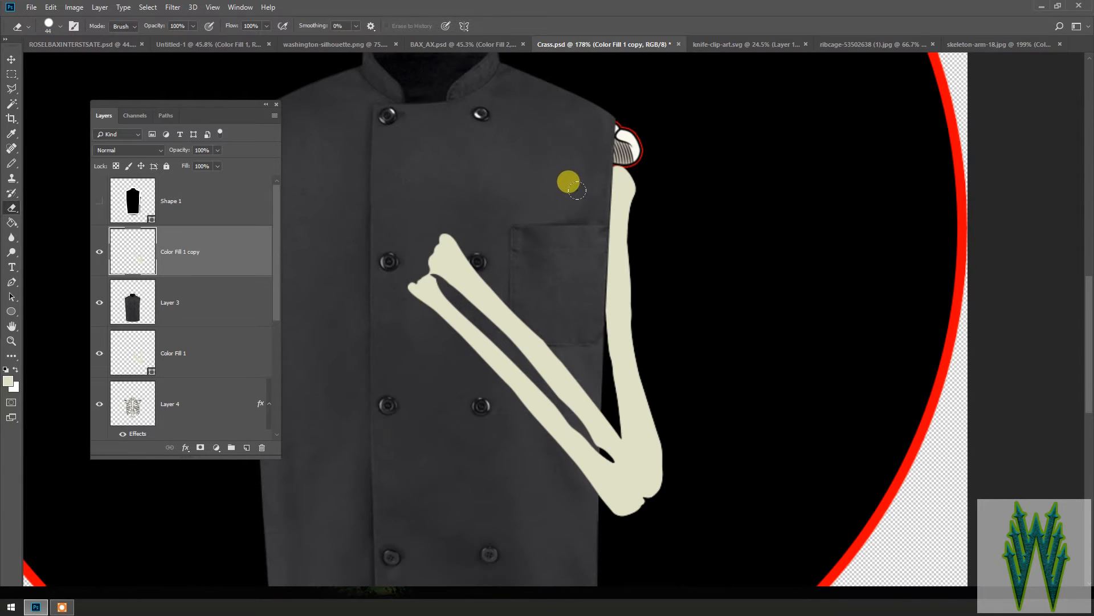
scroll(567, 182, "down", 2)
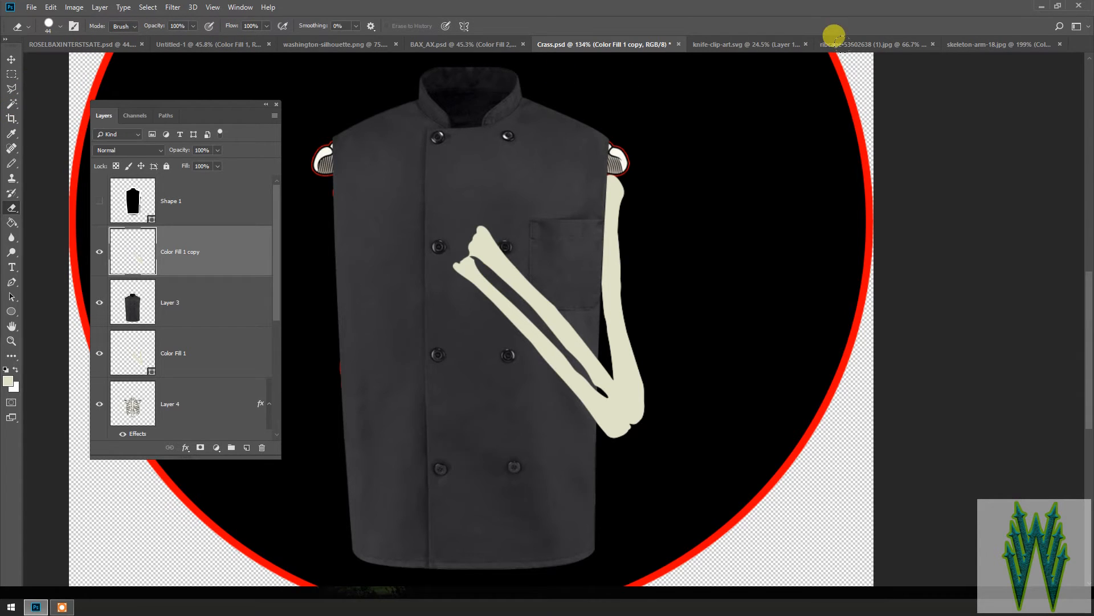
Switch to skeleton-arm-18.jpg, hide Color Fill 2 and add a new empty layer above it
left_click(994, 44)
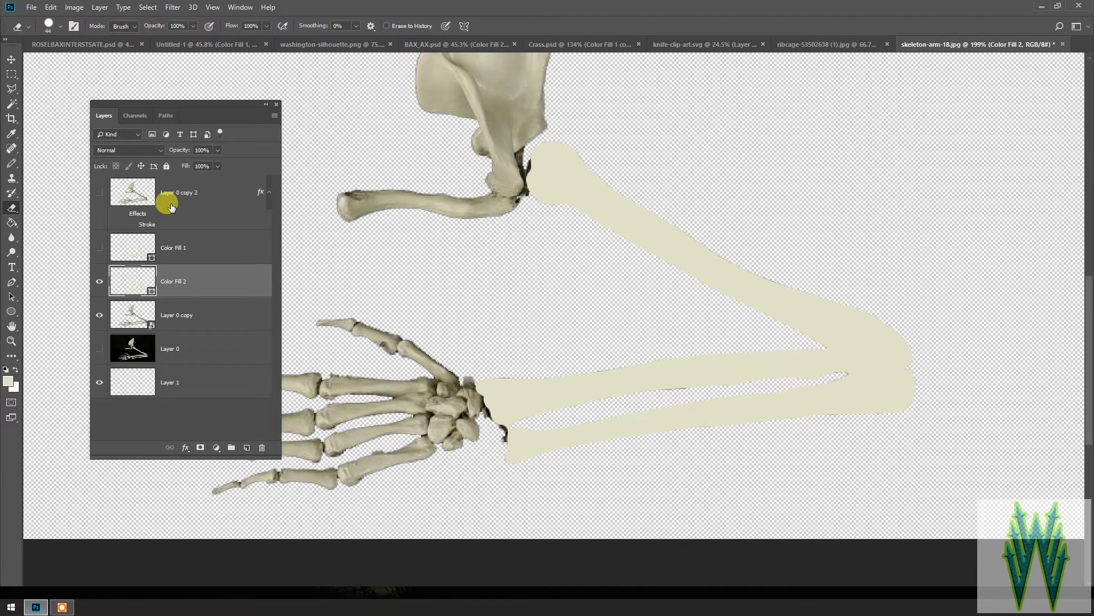
left_click(92, 283)
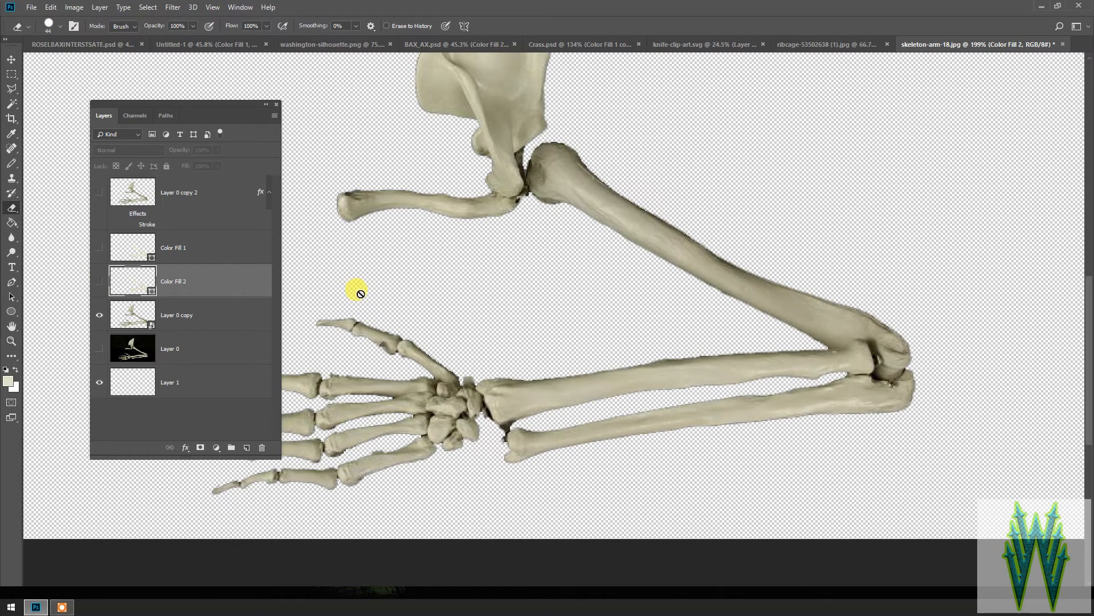
left_click(246, 446)
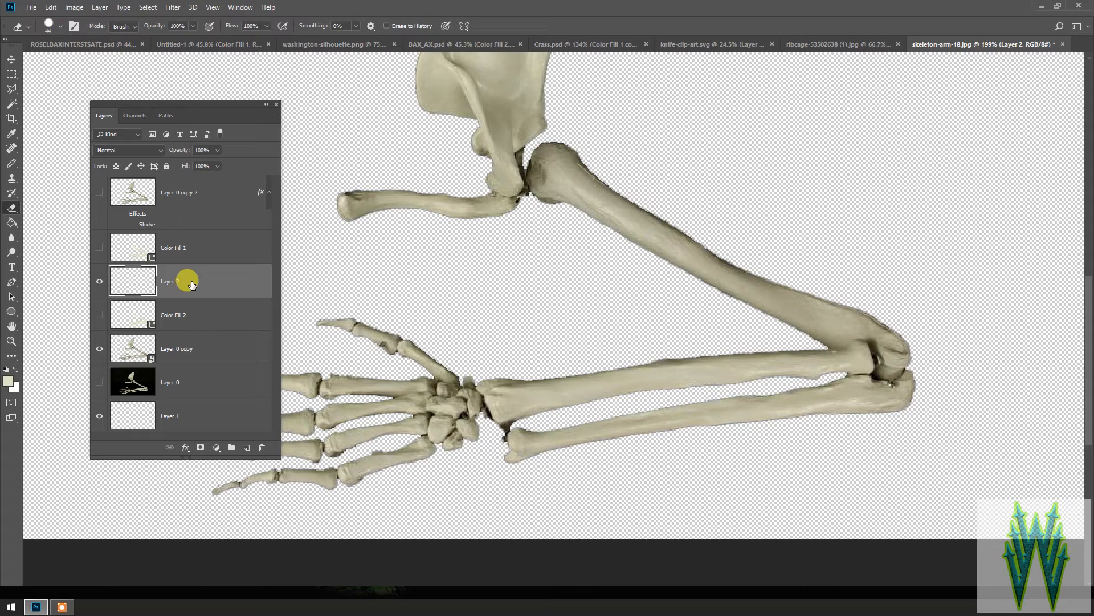
mouse_move(191, 277)
left_mouse_down()
mouse_move(191, 316)
mouse_move(183, 257)
mouse_move(186, 269)
left_mouse_up()
Set up the Brush tool with a black foreground colour and a 1 px size for drawing details at the elbow joint
left_click(11, 166)
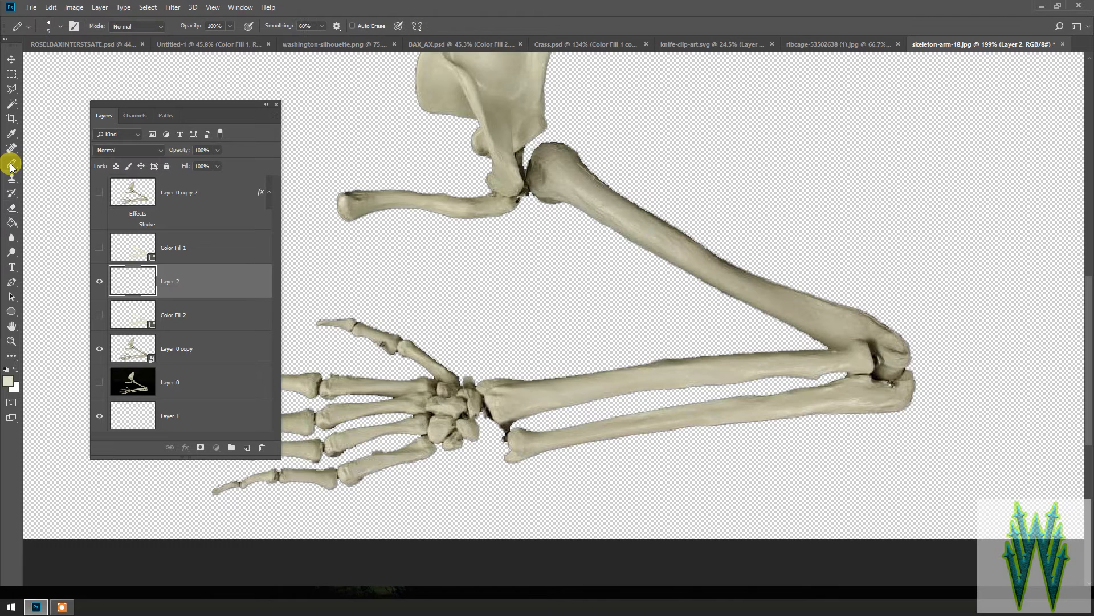
right_click(11, 166)
left_click(66, 166)
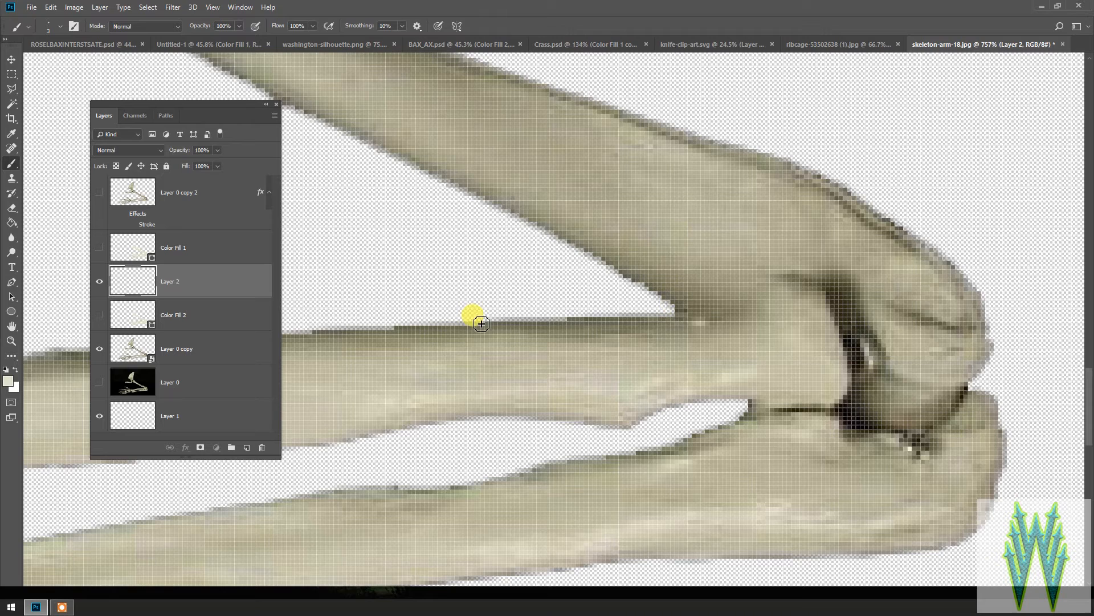
left_click(9, 382)
left_click(310, 245)
type("000001")
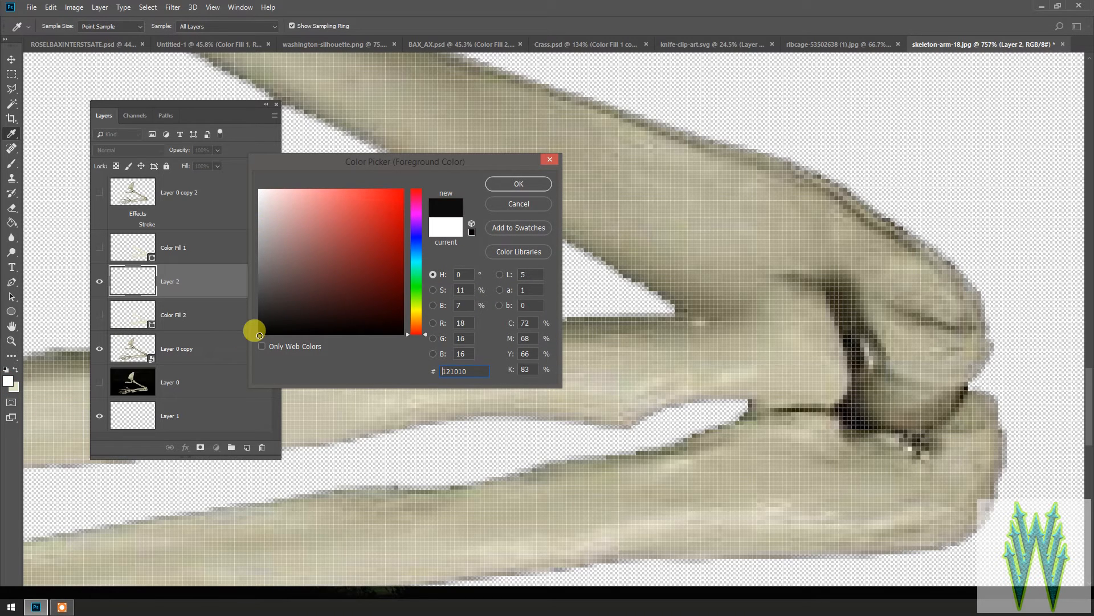
left_click(515, 181)
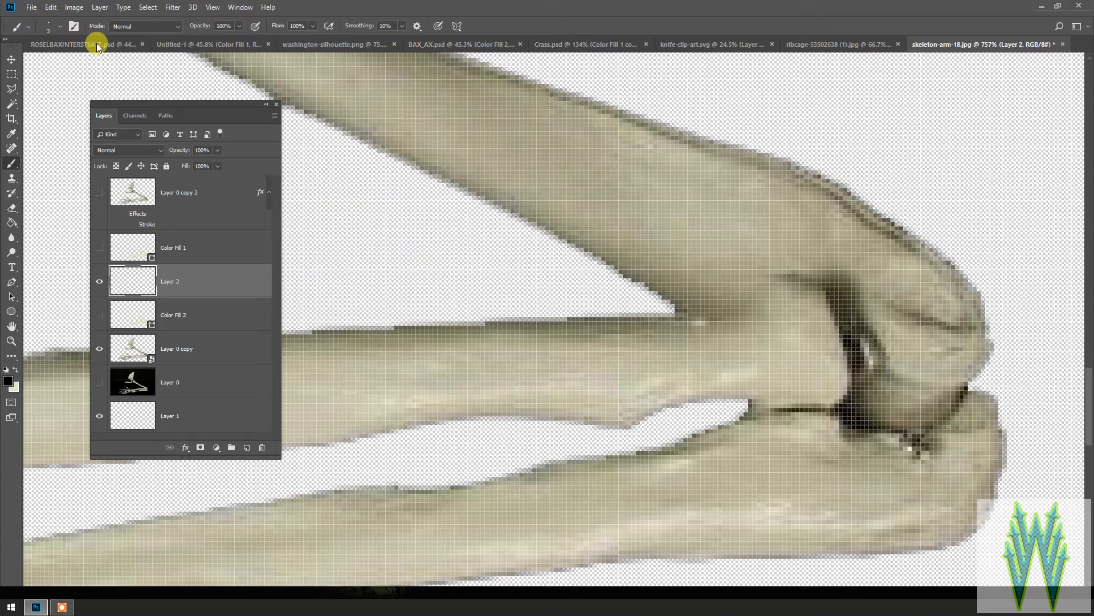
left_click(60, 26)
left_click_drag(63, 61, 57, 61)
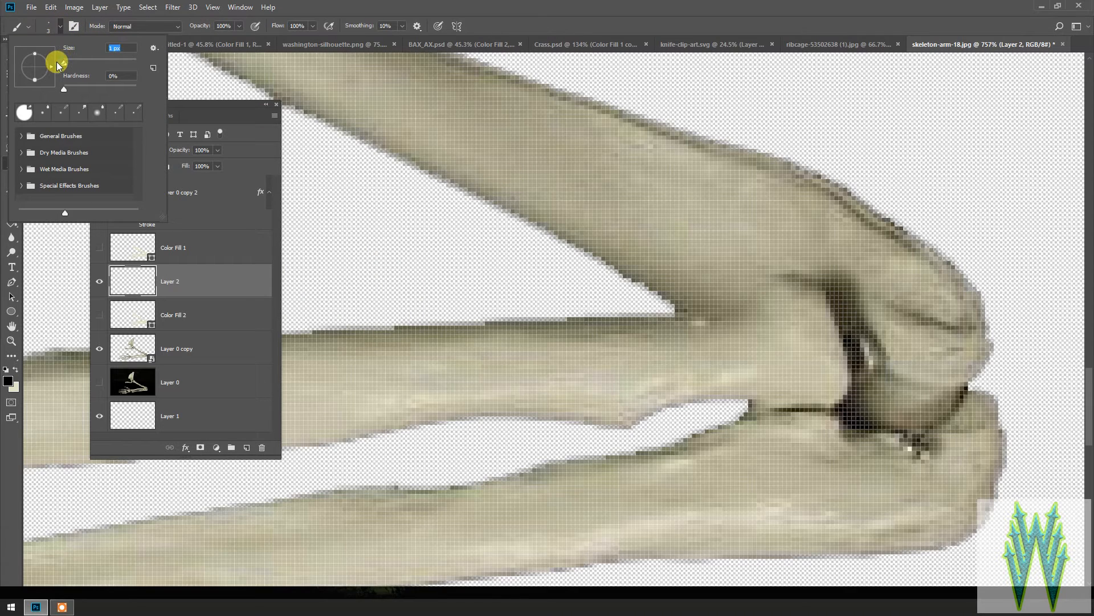
left_click(47, 29)
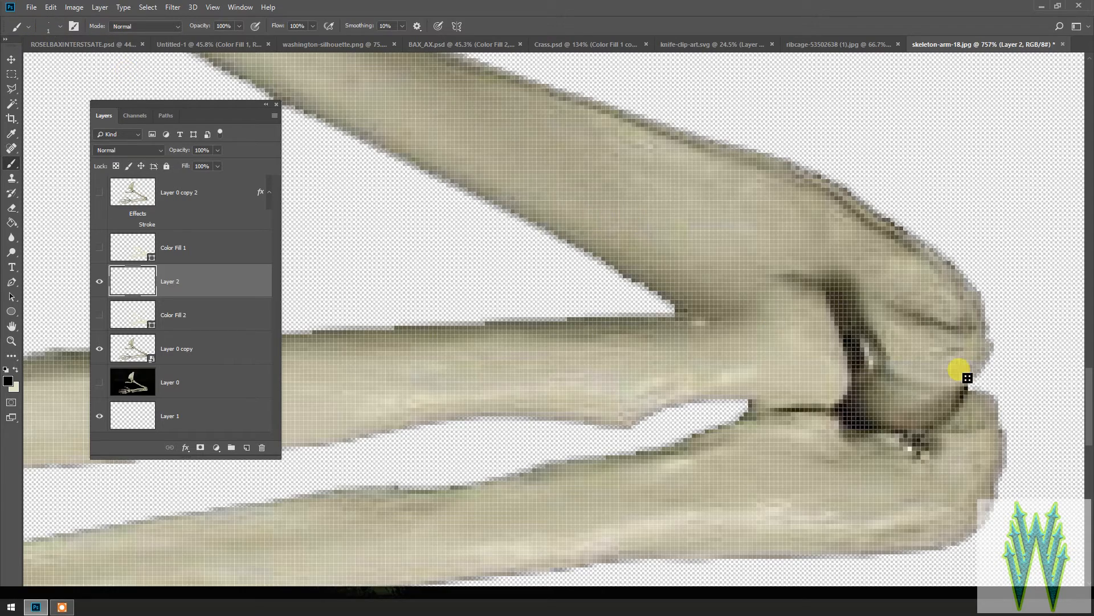
Draw a black line on Layer 2 from the notch between the bones up over the top of the elbow joint
scroll(819, 283, "up", 4)
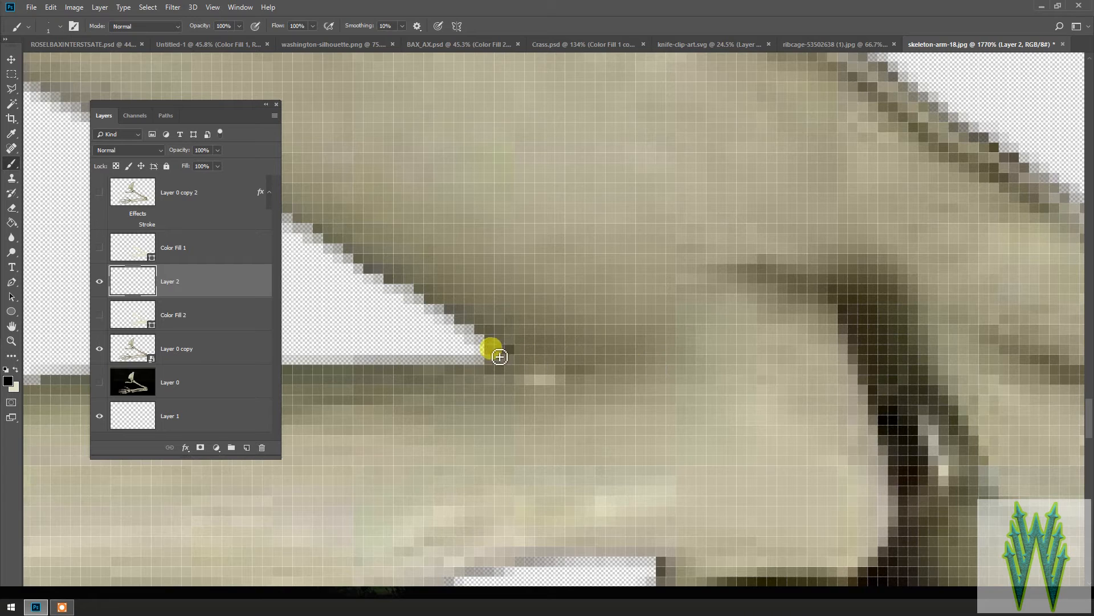
mouse_move(494, 351)
left_mouse_down()
mouse_move(580, 371)
mouse_move(624, 357)
mouse_move(663, 298)
mouse_move(706, 268)
mouse_move(796, 280)
mouse_move(849, 310)
left_mouse_up()
scroll(849, 308, "down", 5)
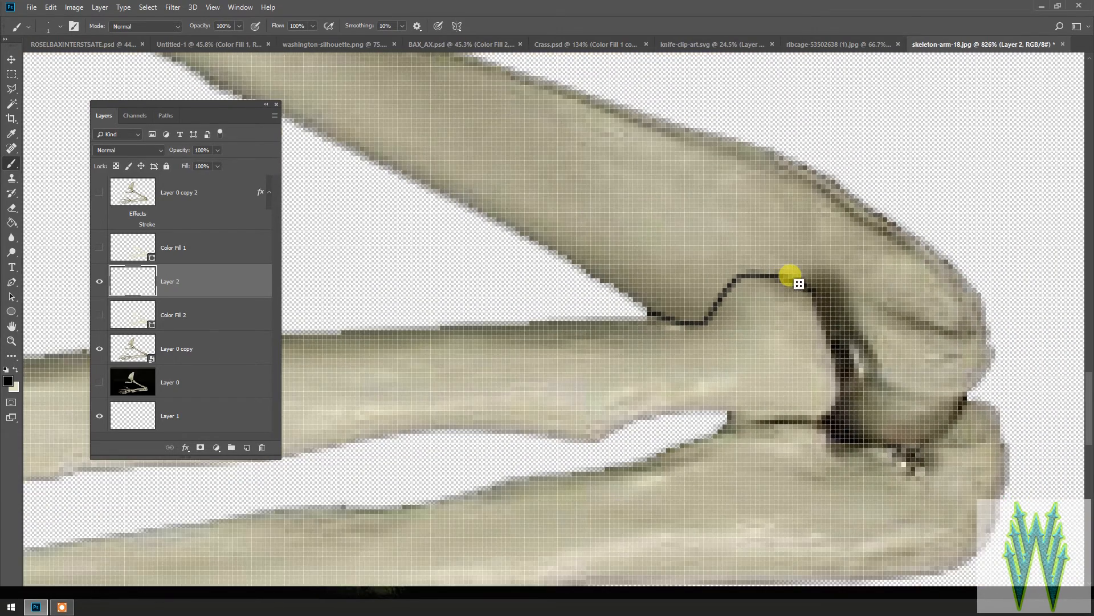
left_click_drag(789, 276, 812, 290)
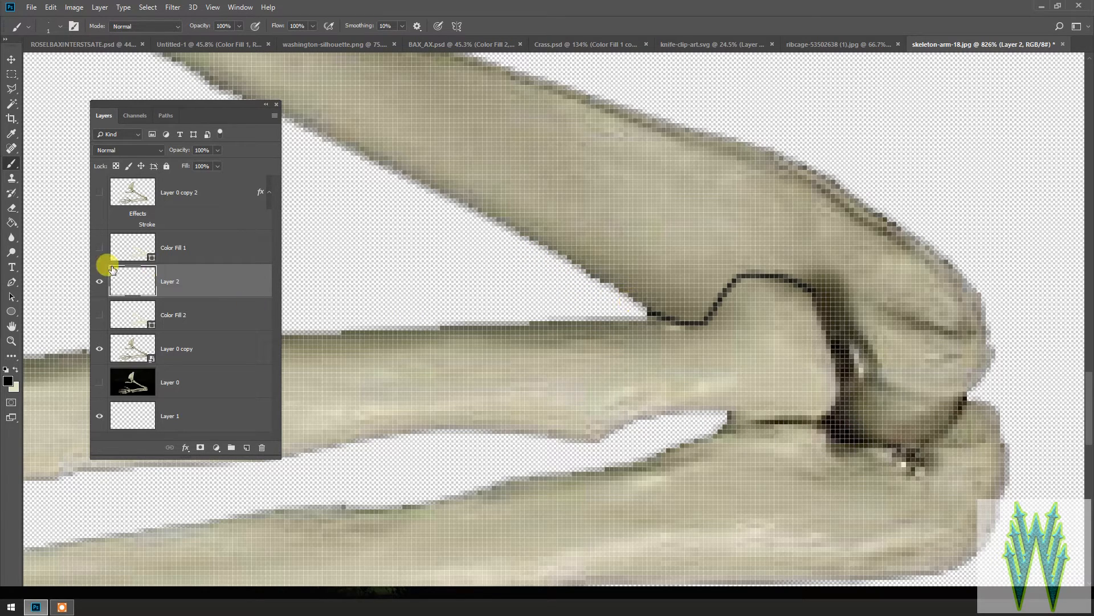
Move Layer 2 above Color Fill 1, checking the line over the bone fill, and hide Color Fill 1 again
left_click(98, 248)
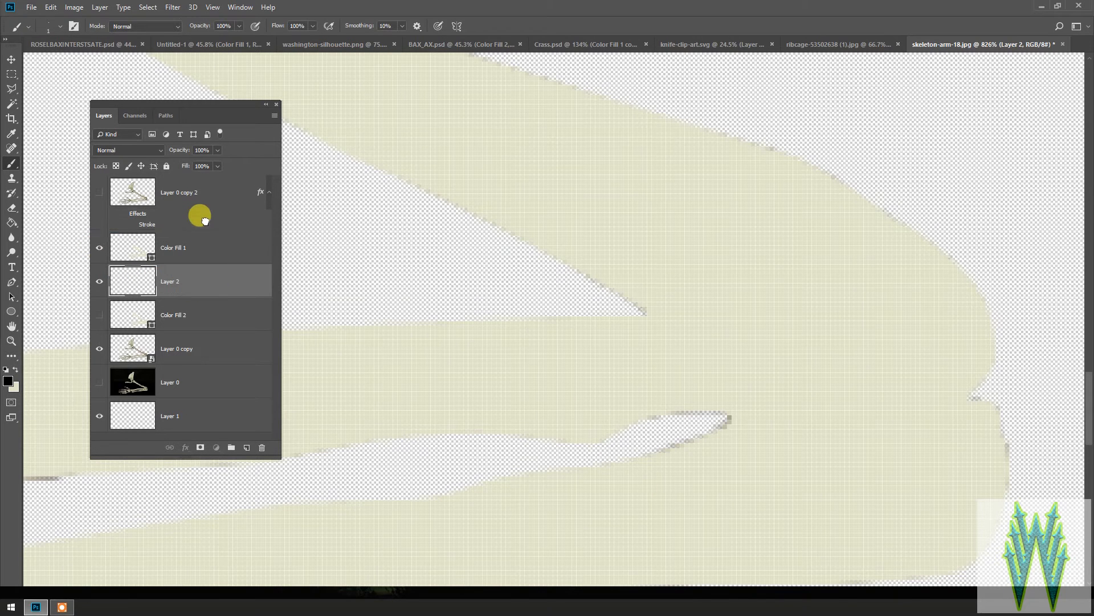
key("ctrl+bracketright")
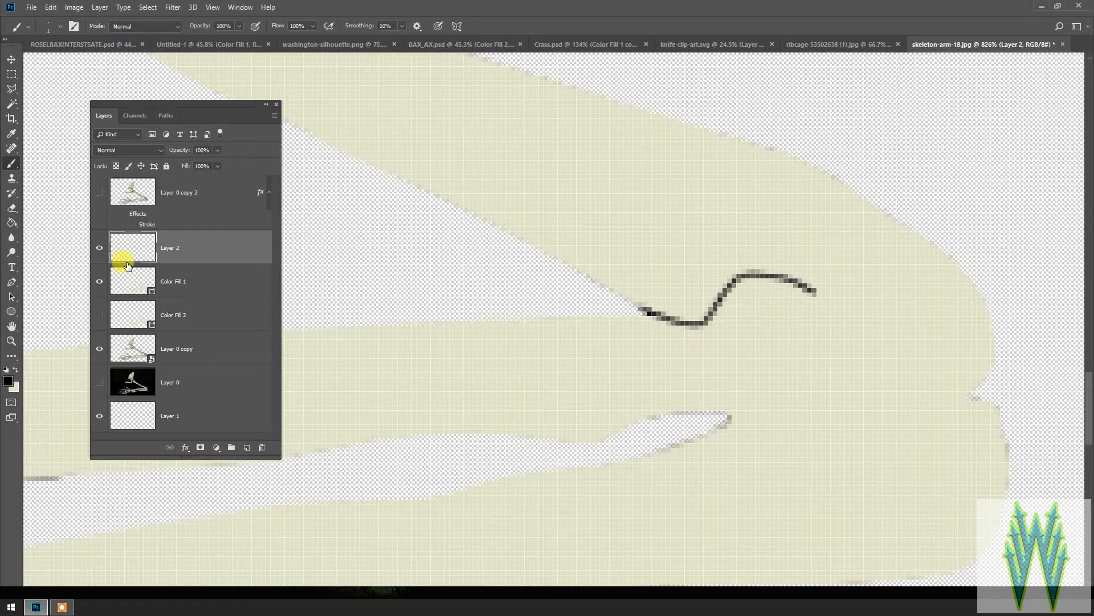
left_click(97, 280)
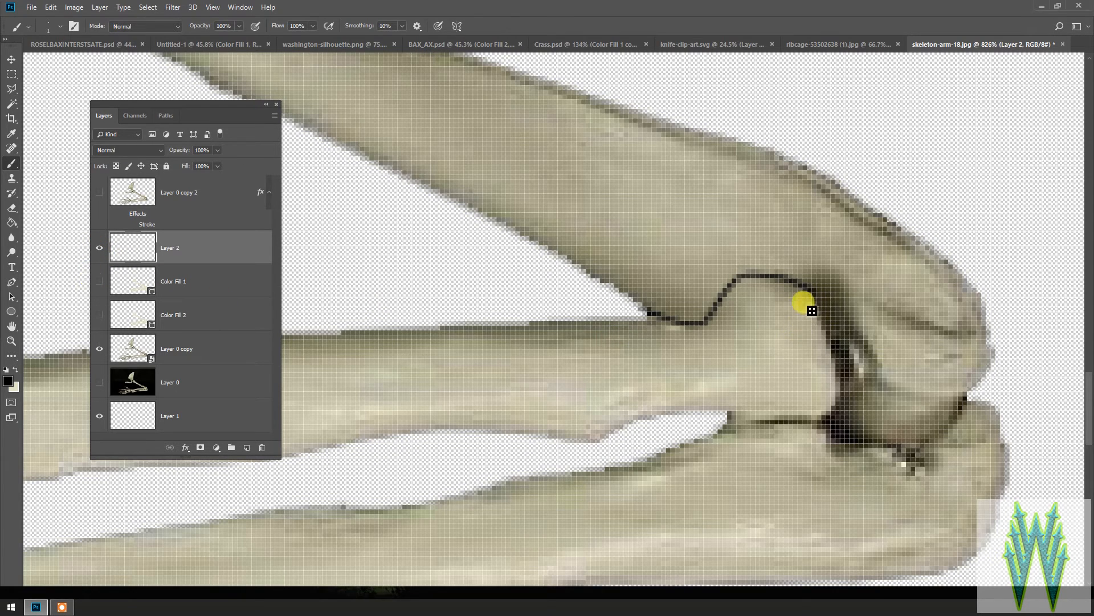
Continue the black line down the inner elbow joint and back along the gap between the lower-arm bones
scroll(867, 318, "up", 4)
scroll(868, 325, "down", 3)
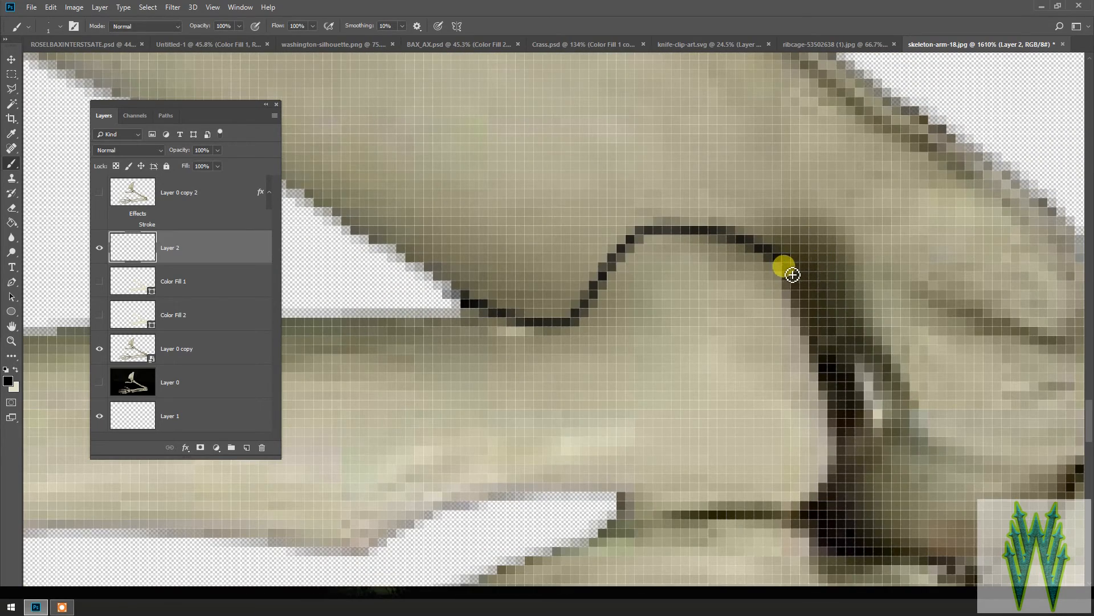
mouse_move(792, 274)
left_mouse_down()
mouse_move(850, 447)
mouse_move(834, 492)
mouse_move(819, 508)
mouse_move(782, 512)
mouse_move(611, 498)
left_mouse_up()
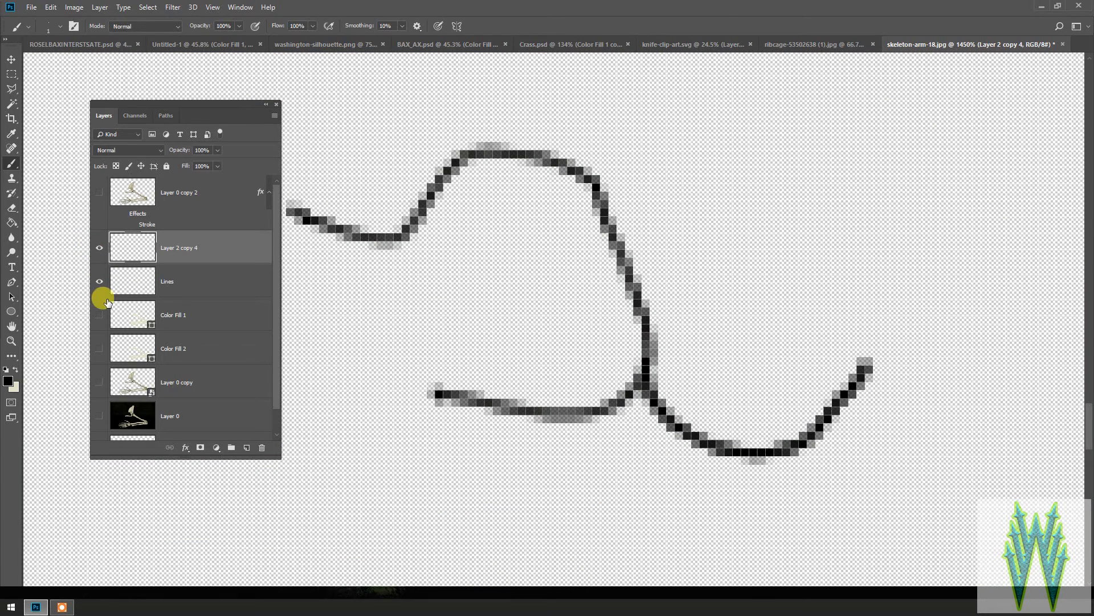
Show Color Fill 1 beneath the elbow-joint lines and hide the Layer 0 copy arm photo
left_click(99, 315)
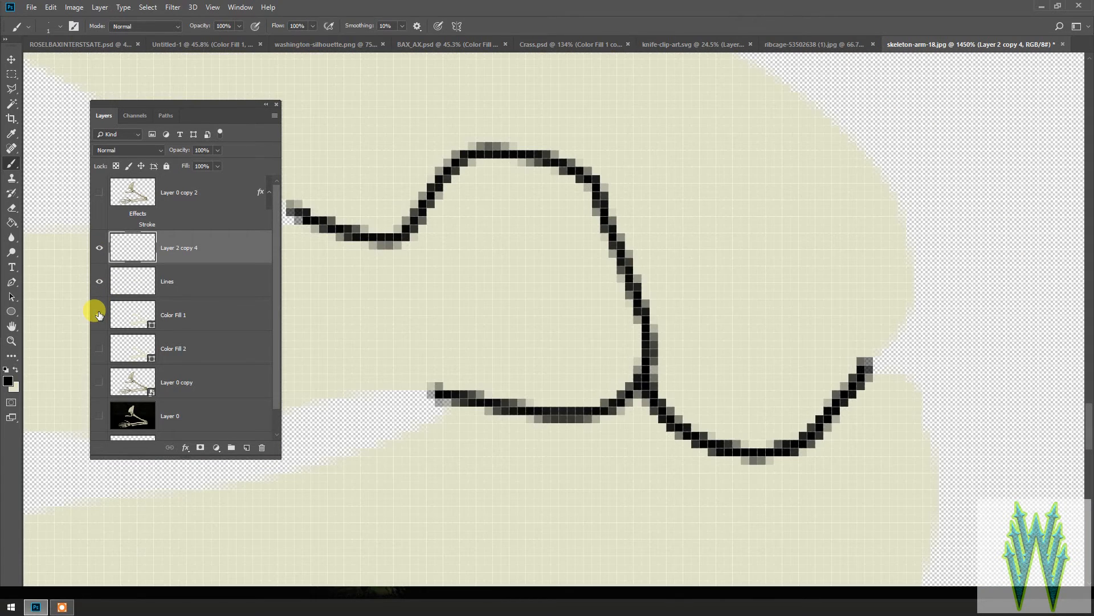
scroll(97, 313, "down", 1)
left_click(98, 356)
scroll(518, 376, "down", 4)
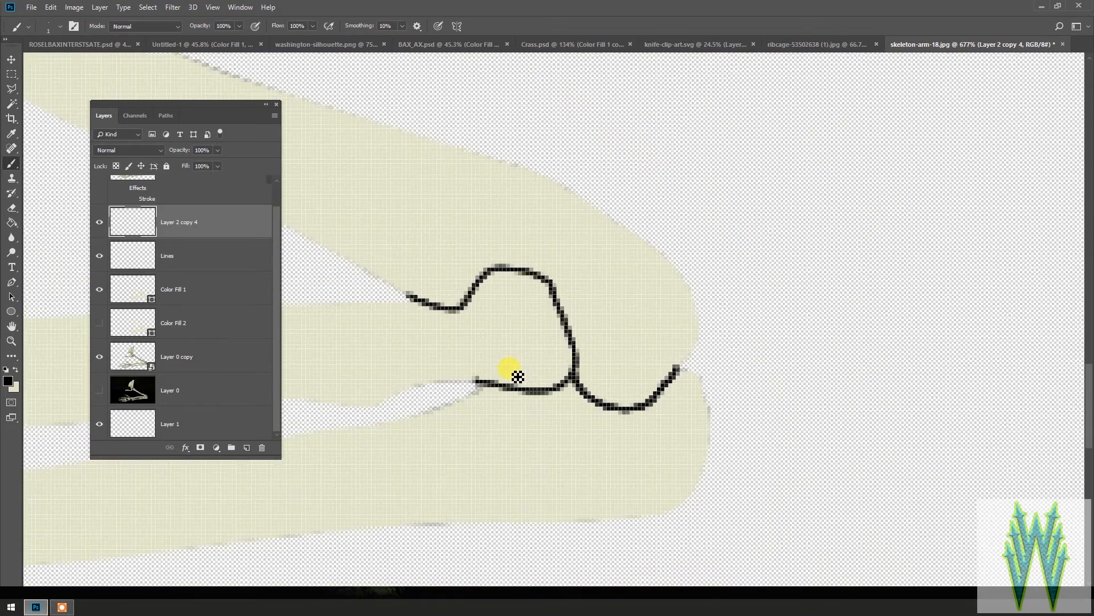
scroll(517, 376, "down", 5)
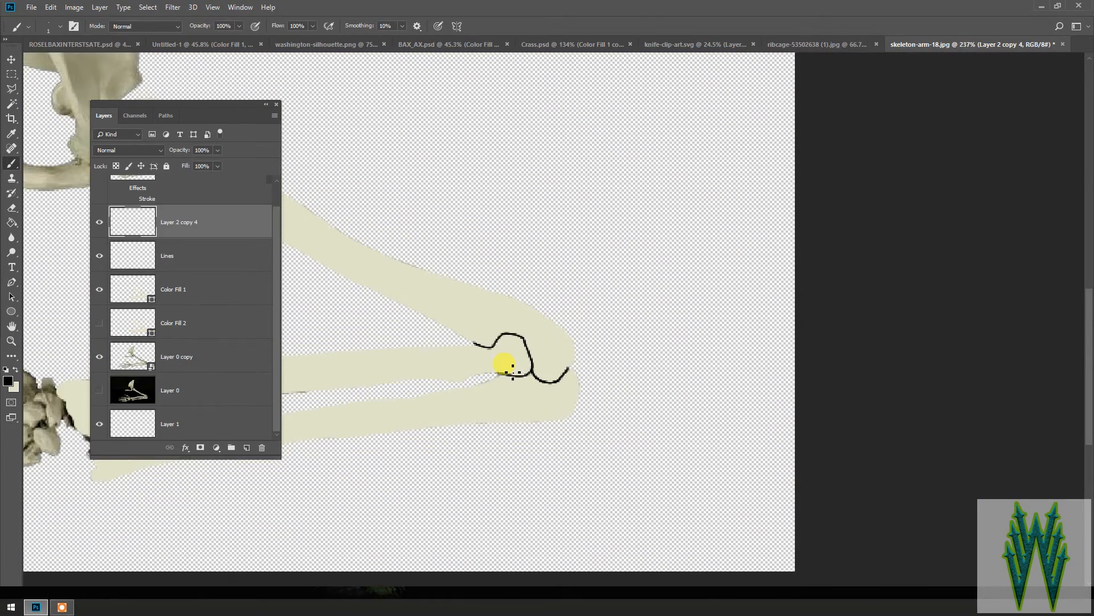
scroll(513, 371, "down", 3)
scroll(513, 370, "up", 2)
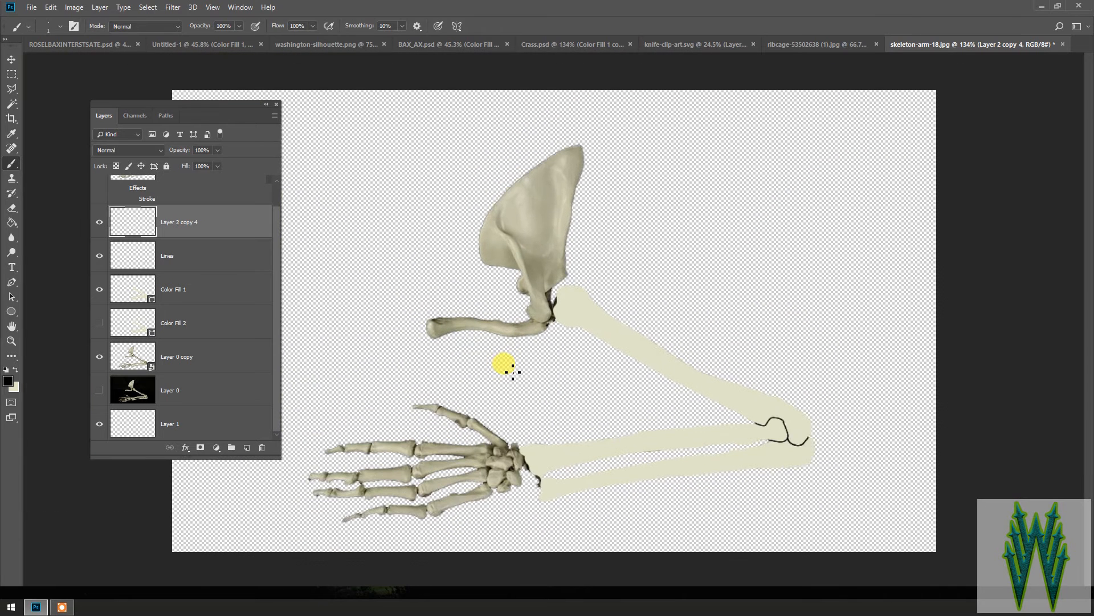
left_click(99, 355)
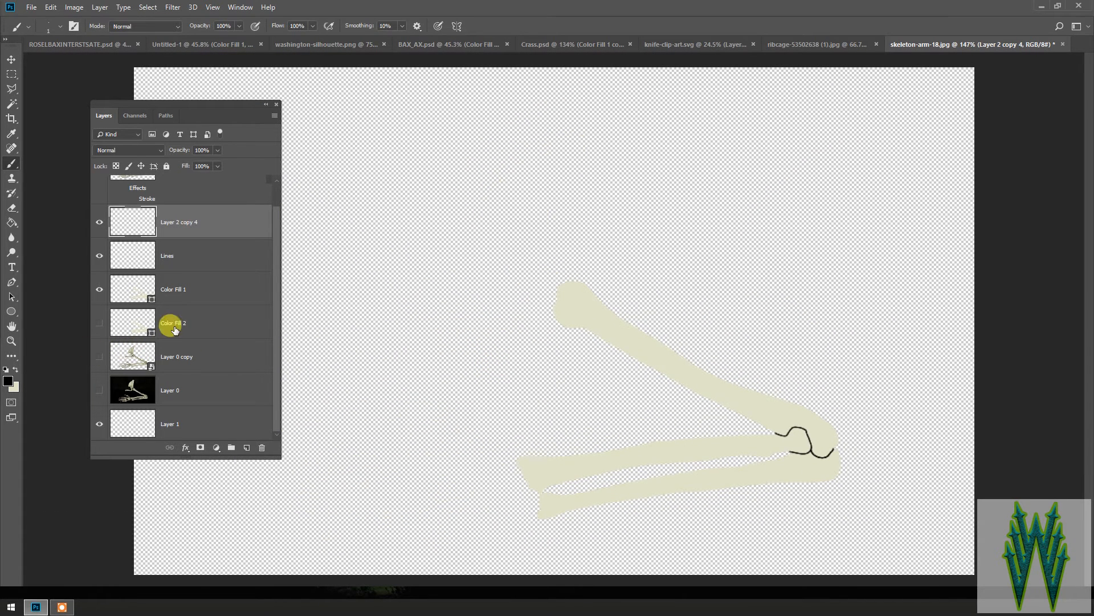
Add a 1 px black outside Stroke effect to the Color Fill 1 bone shape
left_click(217, 287)
double_click(217, 286)
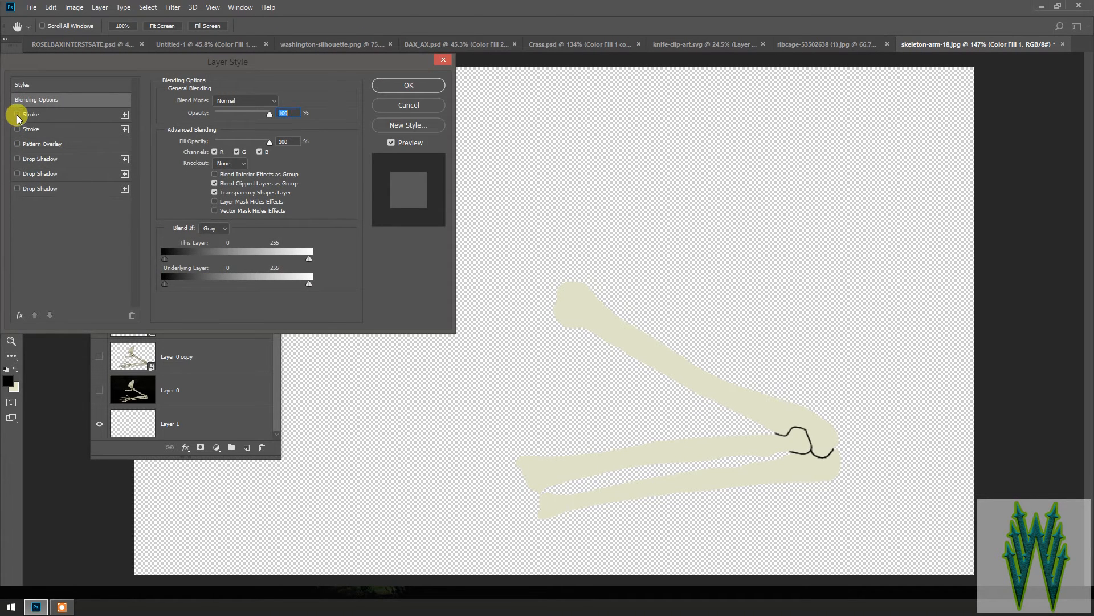
left_click(36, 115)
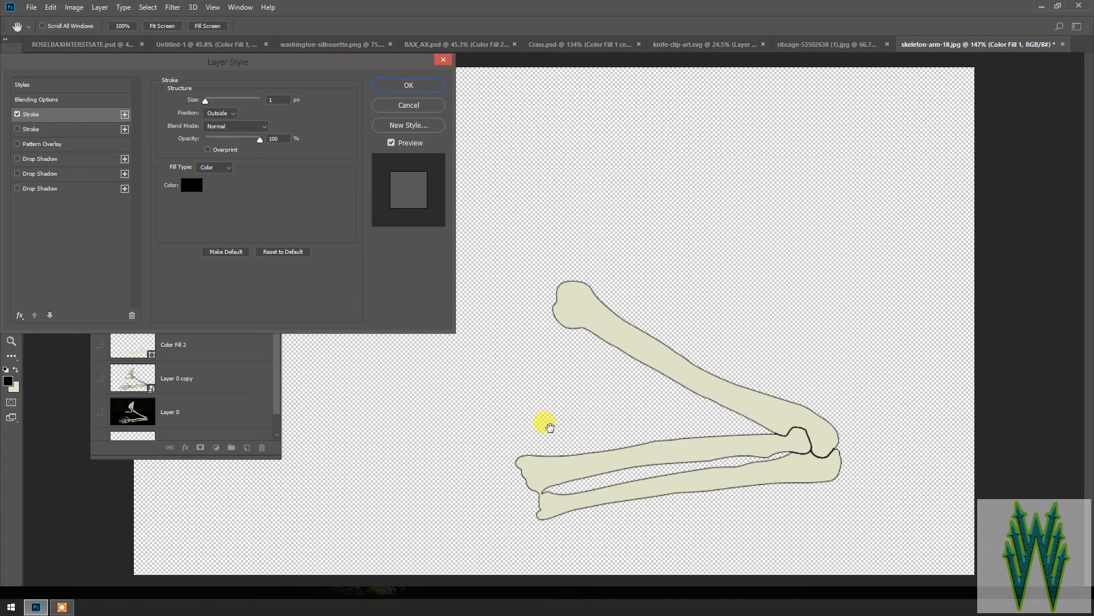
key("Return")
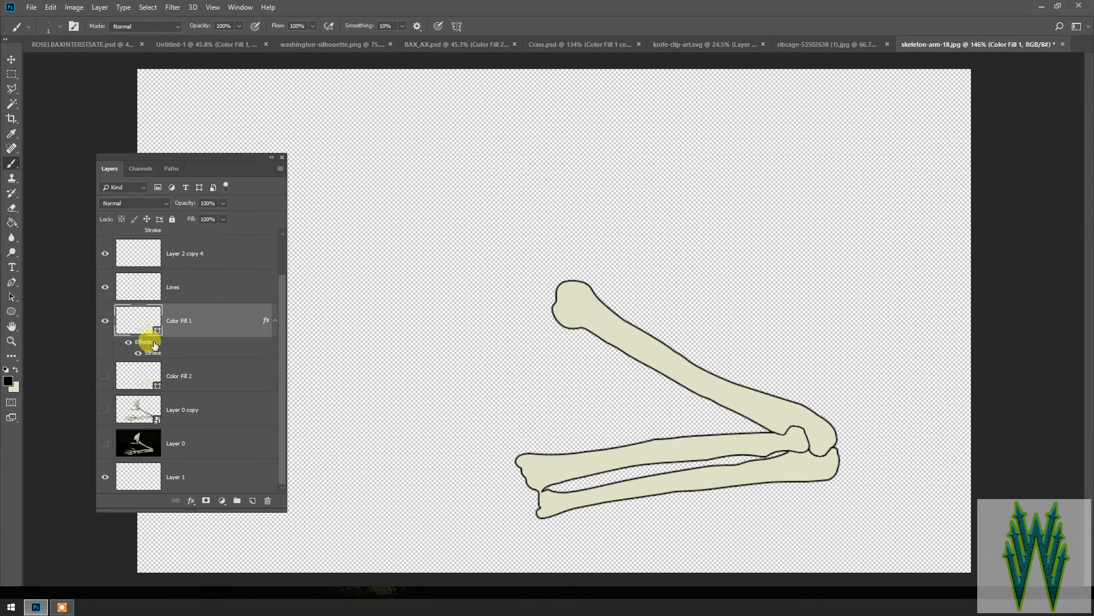
Hide Color Fill 1 and merge the Lines and Layer 2 copy 4 layers into one
left_click(105, 320)
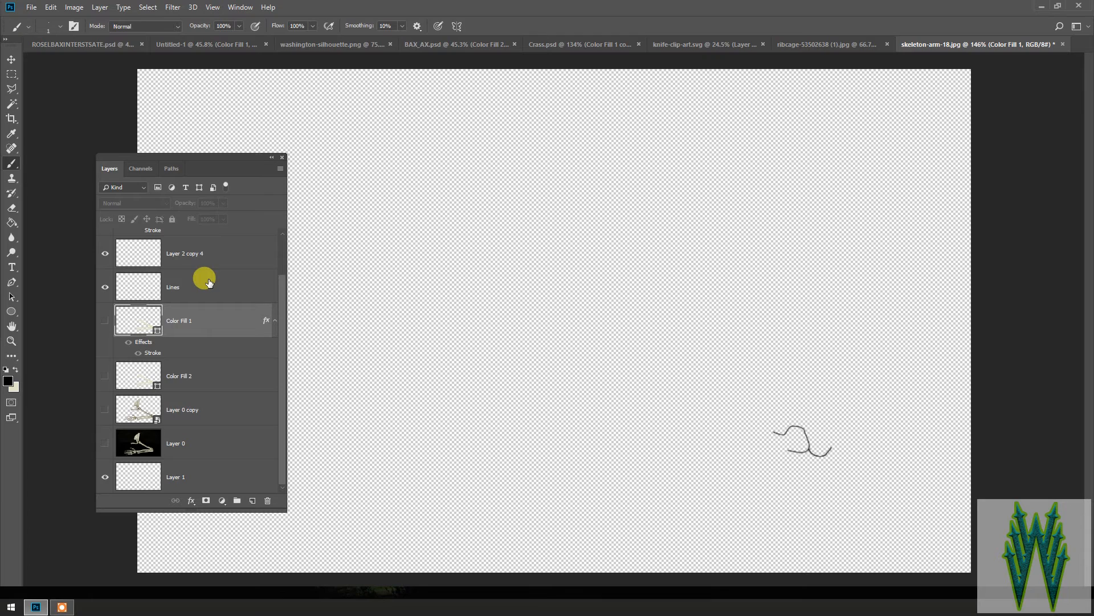
left_click(200, 284)
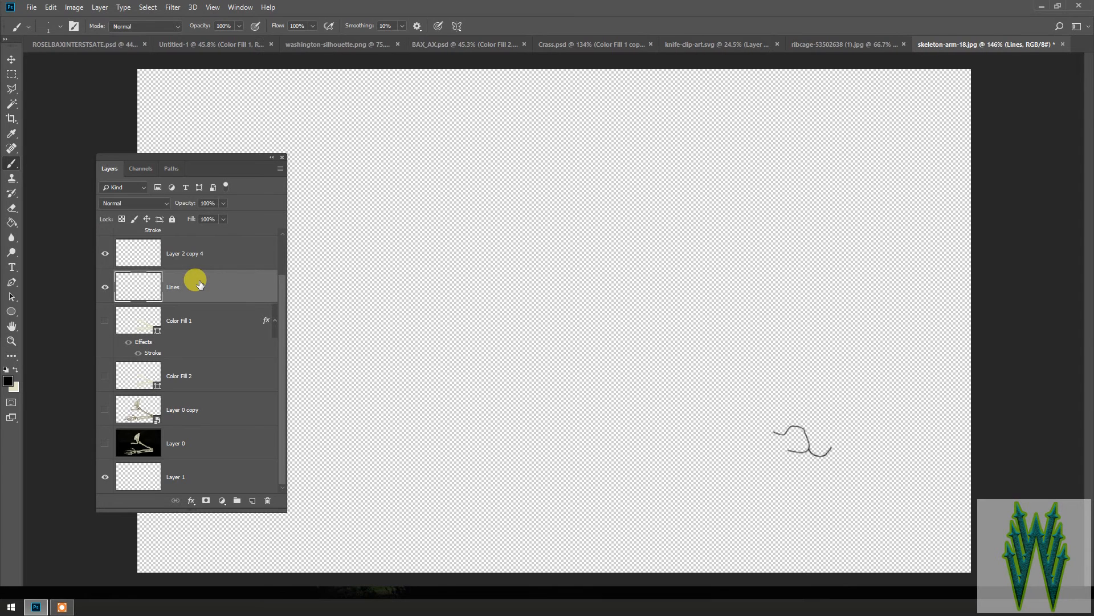
left_click(216, 252, "ctrl")
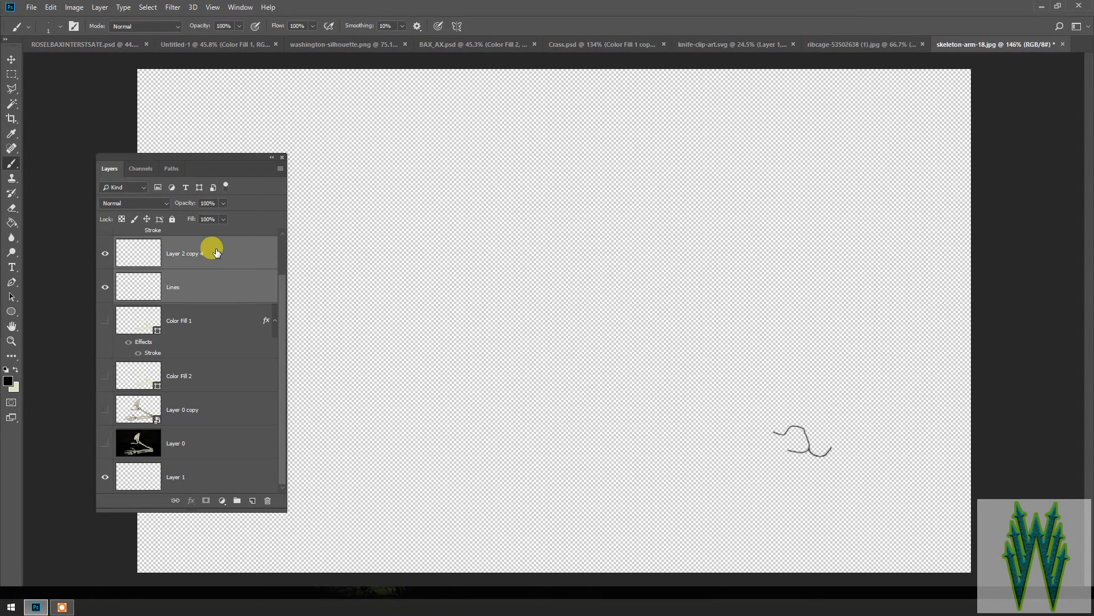
right_click(217, 252)
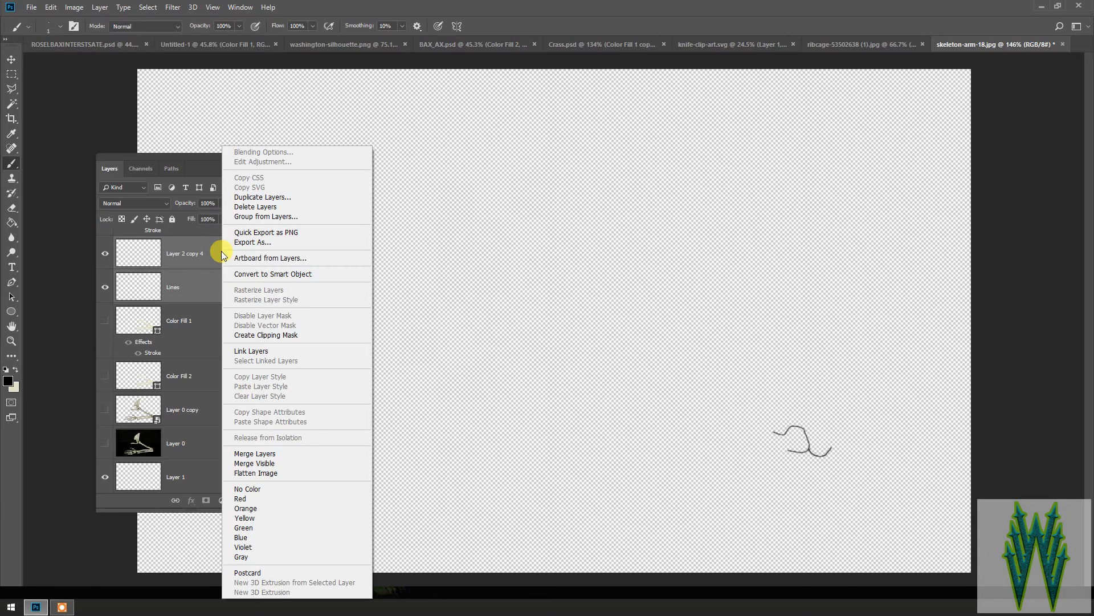
left_click(253, 454)
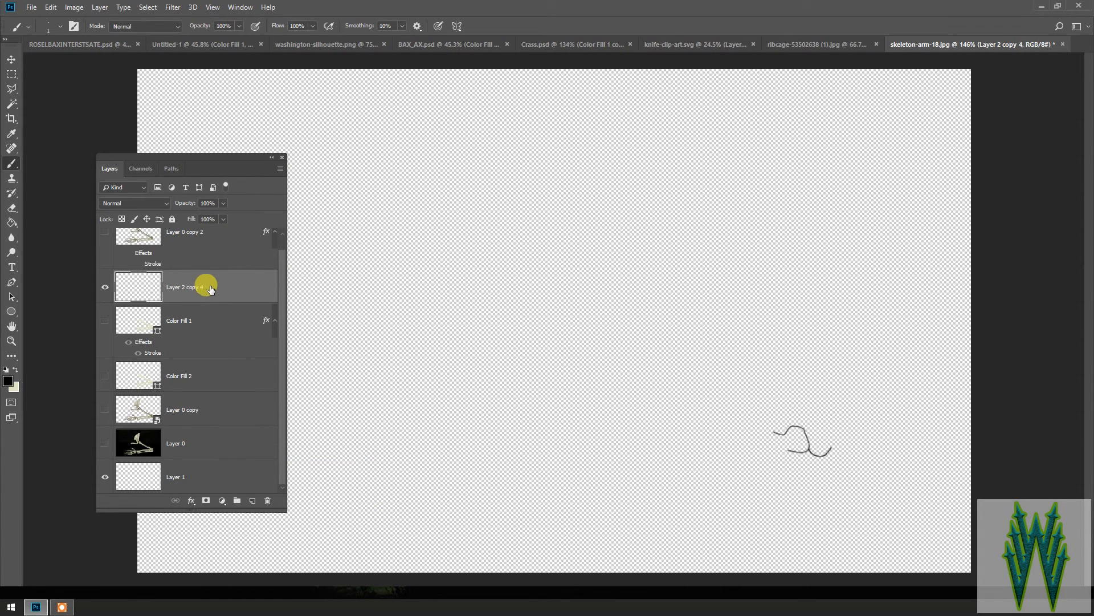
Rename the merged line layer as Lines
double_click(169, 285)
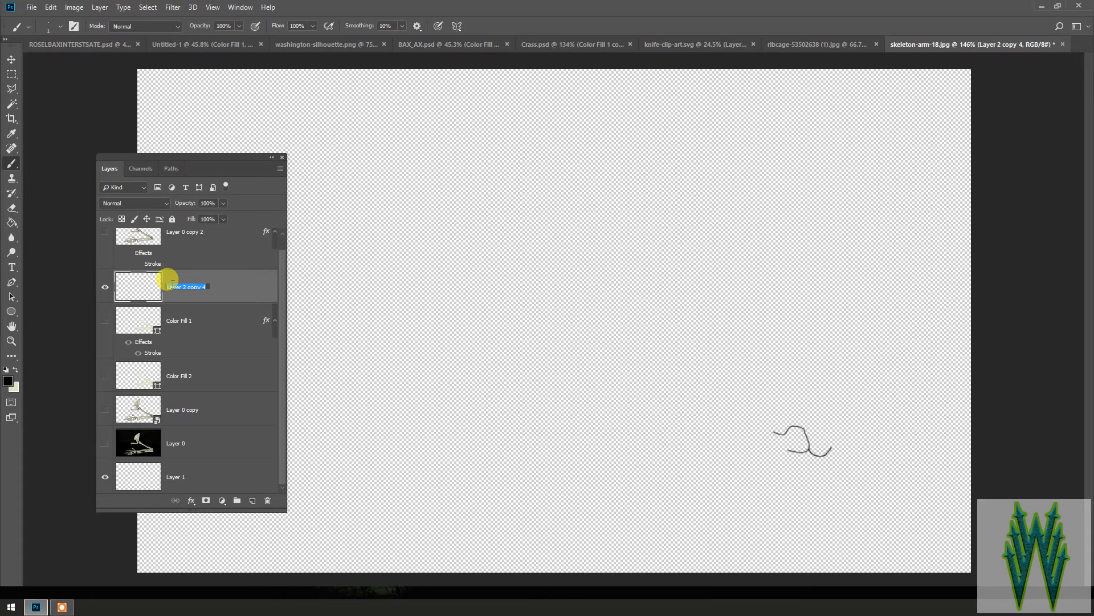
type("Lines")
key("Return")
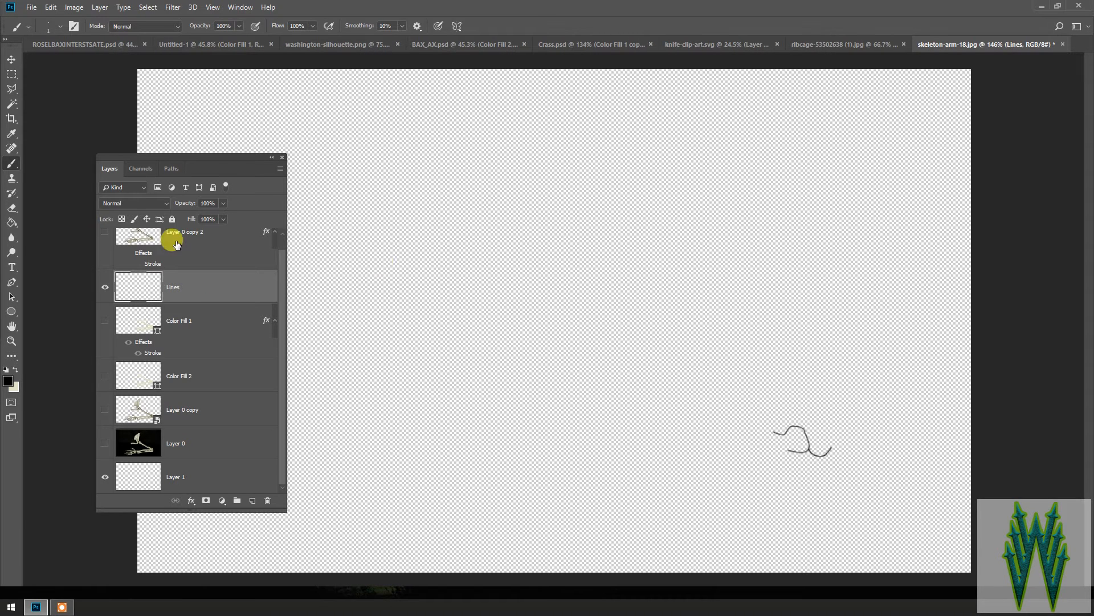
Duplicate the Lines layer and bring the copy into Crass.psd, placing it over the arm bones near the elbow
left_click(12, 58)
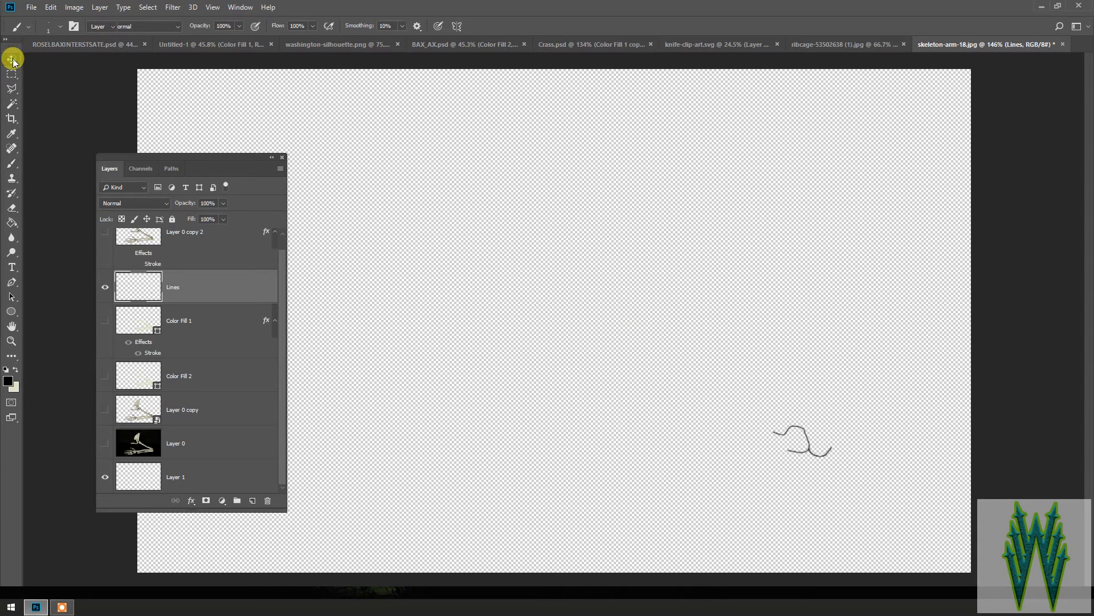
key("ctrl+j")
left_click_drag(795, 437, 796, 343)
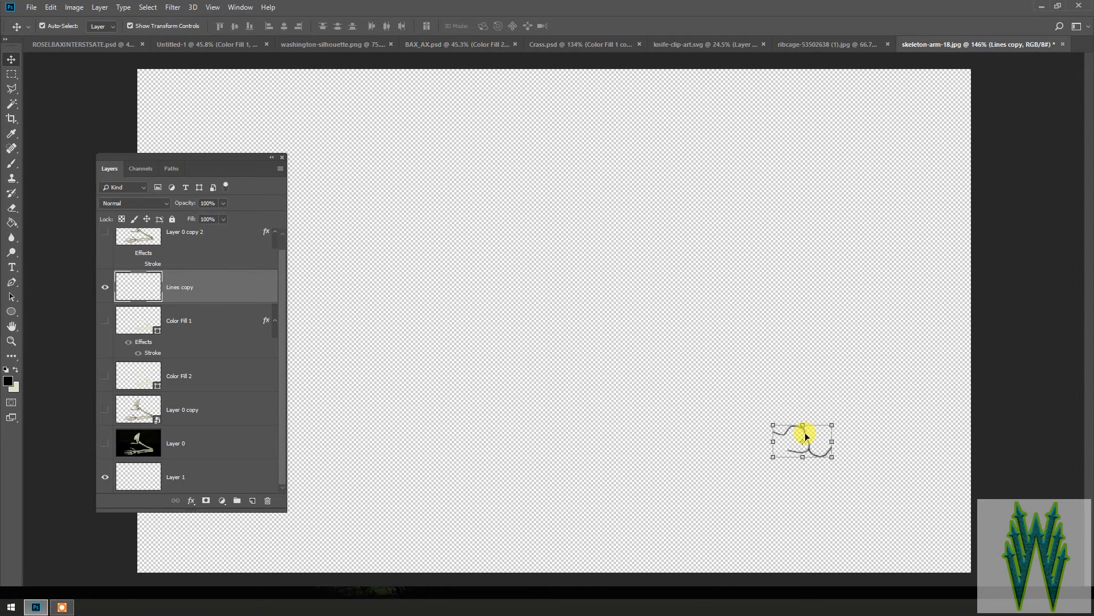
mouse_move(802, 431)
left_mouse_down()
mouse_move(828, 416)
mouse_move(824, 446)
mouse_move(853, 406)
mouse_move(795, 448)
mouse_move(769, 443)
mouse_move(810, 431)
left_mouse_up()
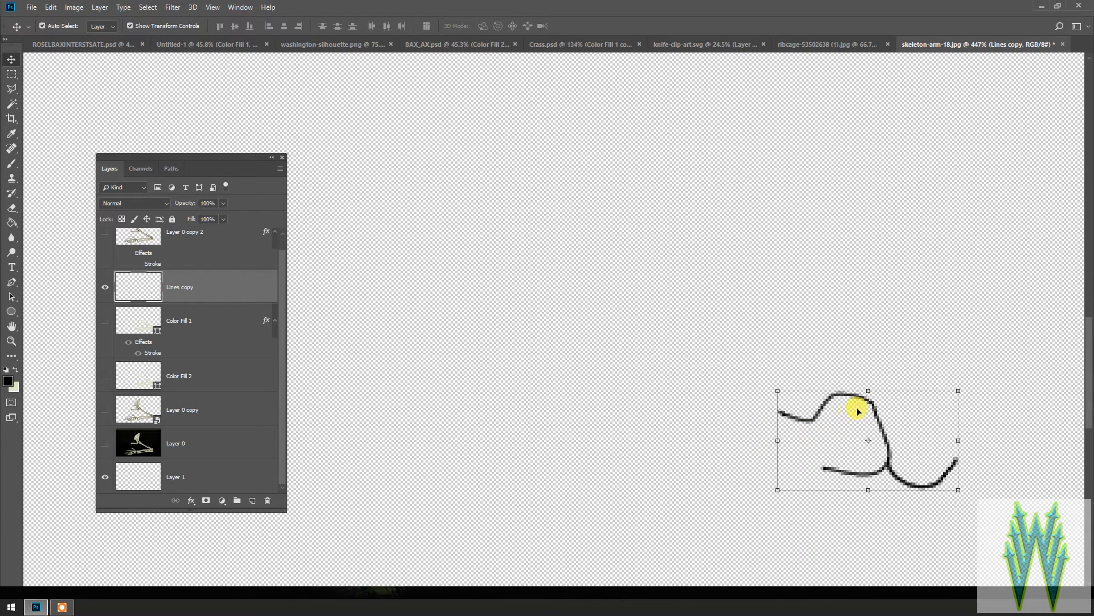
mouse_move(872, 402)
left_mouse_down()
mouse_move(784, 393)
mouse_move(696, 224)
mouse_move(703, 166)
mouse_move(592, 34)
mouse_move(629, 381)
mouse_move(612, 401)
left_mouse_up()
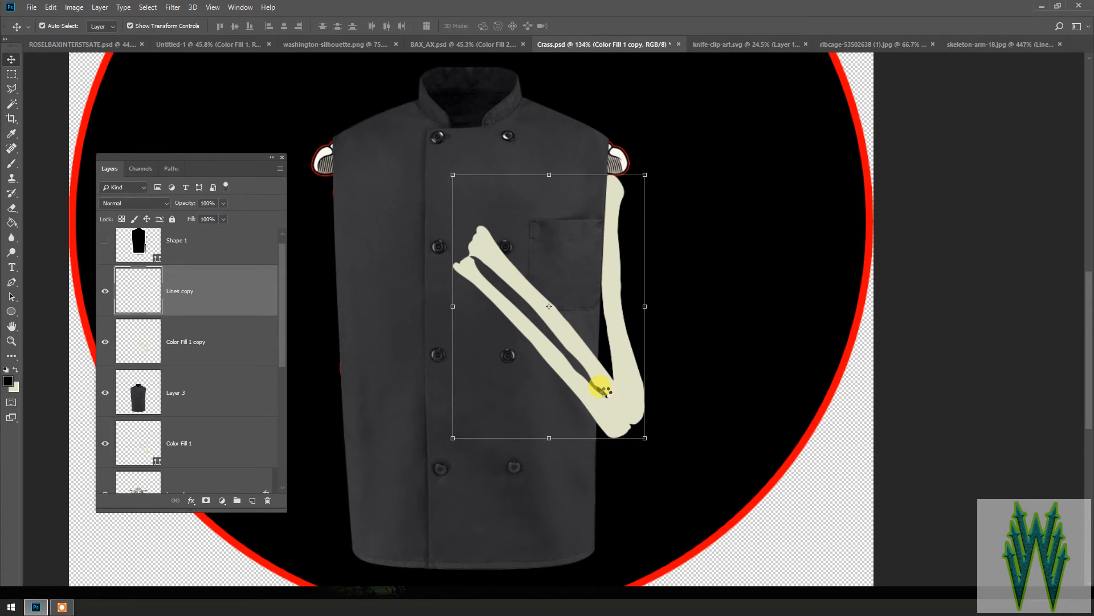
Rotate the Lines copy layer by 55° with a free transform
scroll(625, 395, "up", 5)
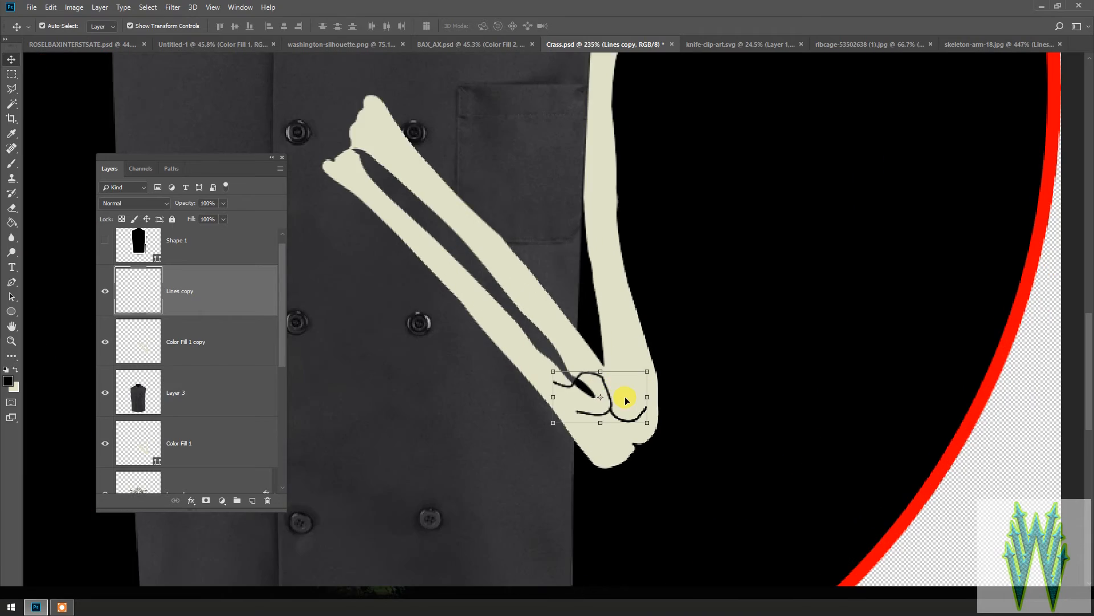
scroll(625, 395, "up", 1)
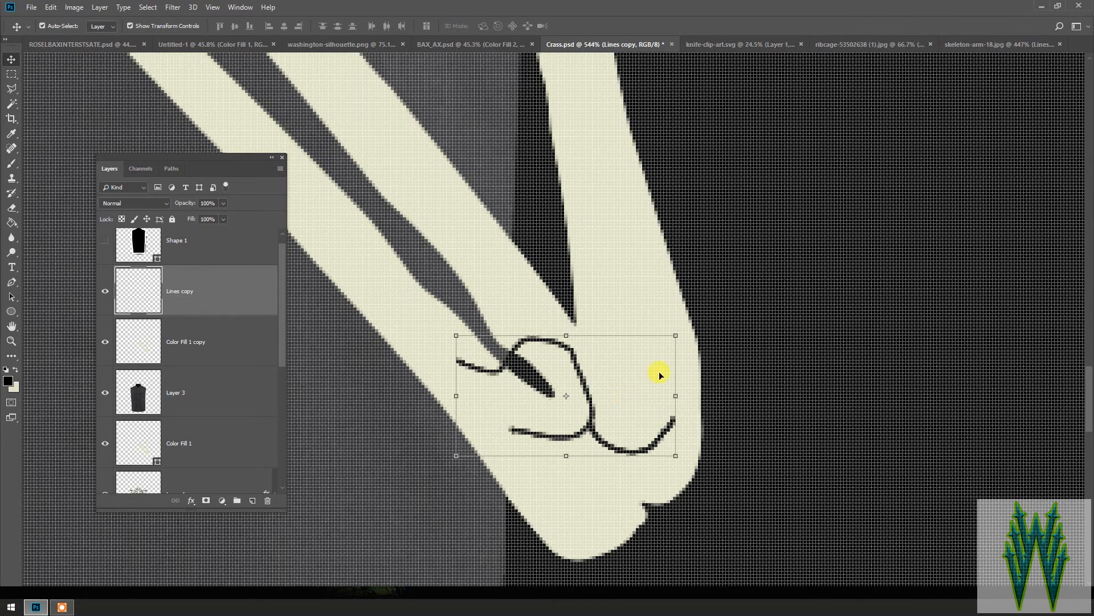
left_click(678, 326)
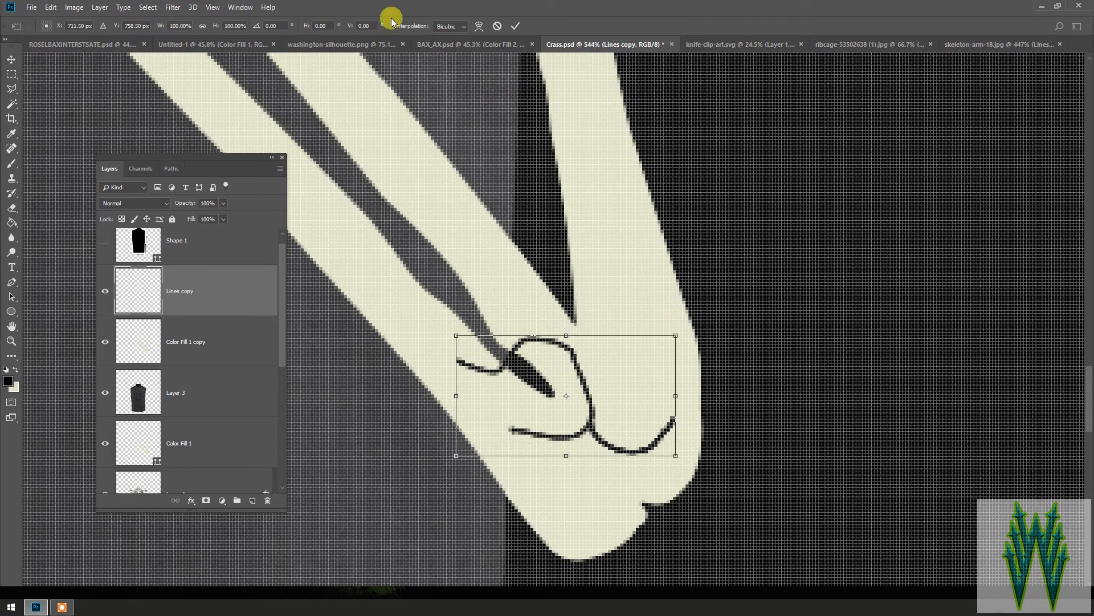
left_click(265, 26)
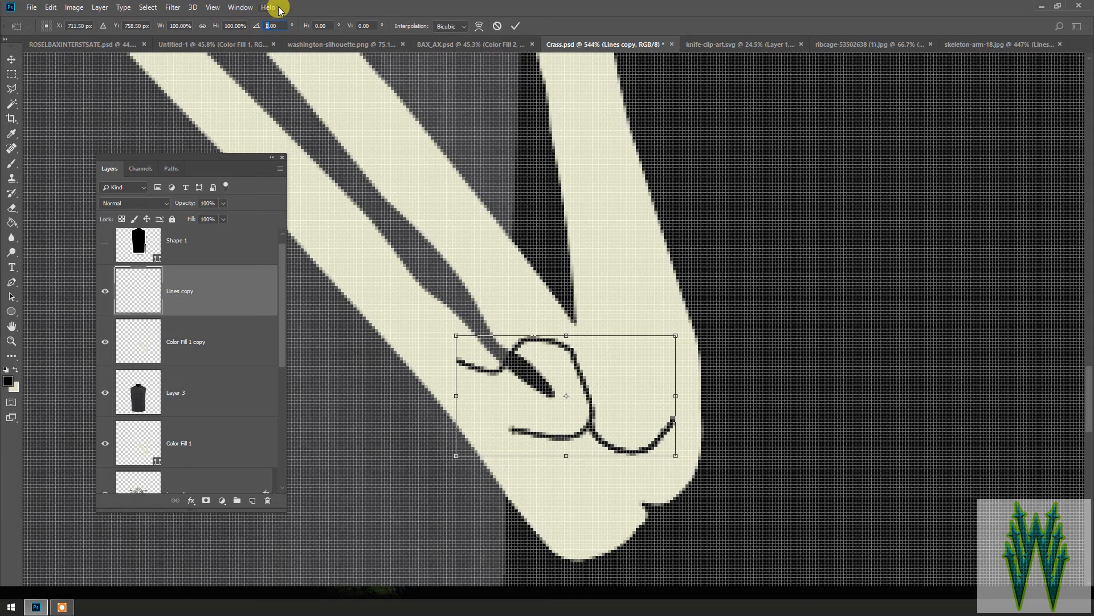
type("55")
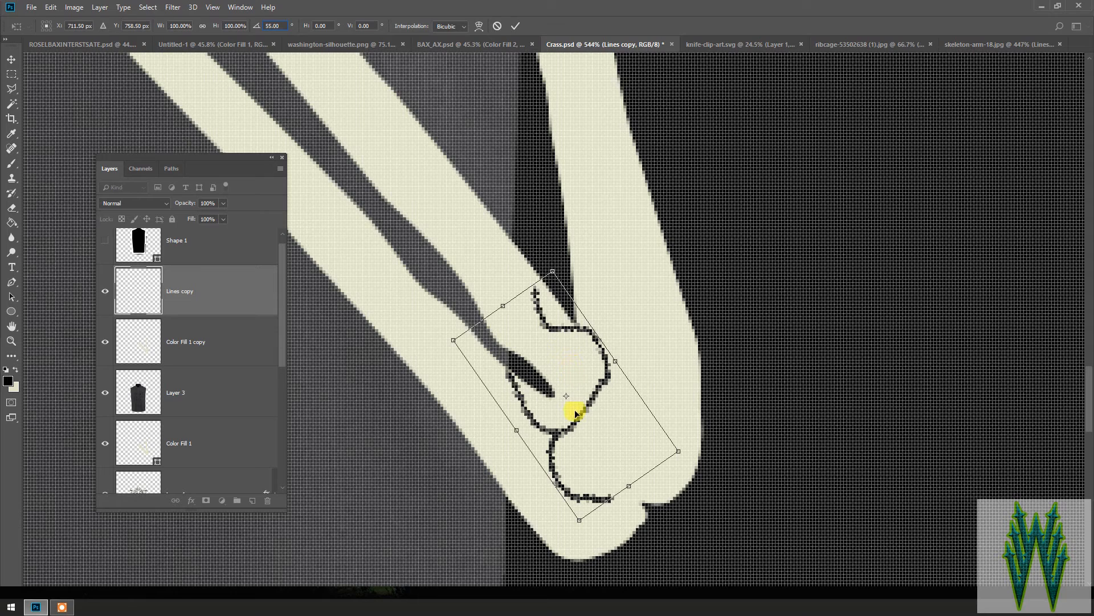
Scale the Lines copy layer to 86.83%, fit it over the elbow joint of the arm bones, and commit the transform
mouse_move(567, 437)
left_mouse_down()
mouse_move(619, 444)
mouse_move(616, 471)
mouse_move(605, 457)
left_mouse_up()
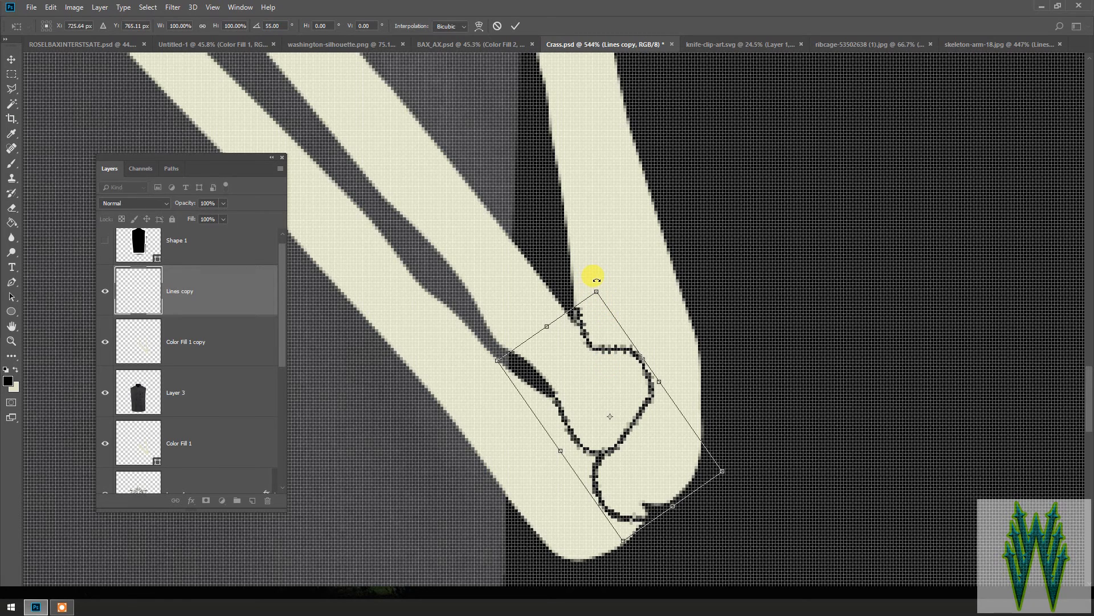
left_click_drag(594, 286, 593, 302)
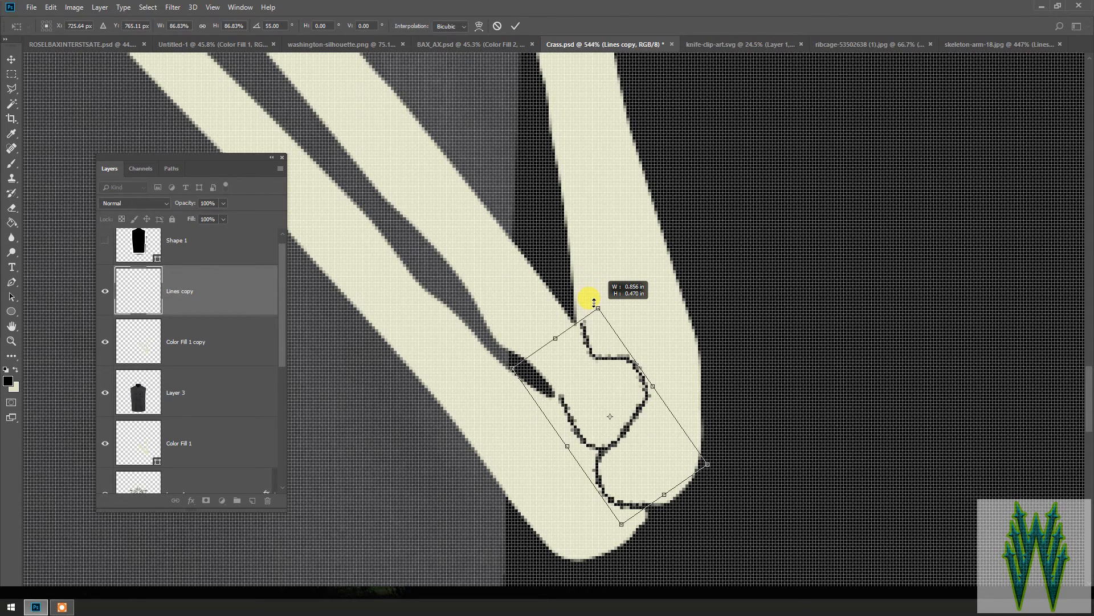
left_click_drag(594, 301, 594, 302)
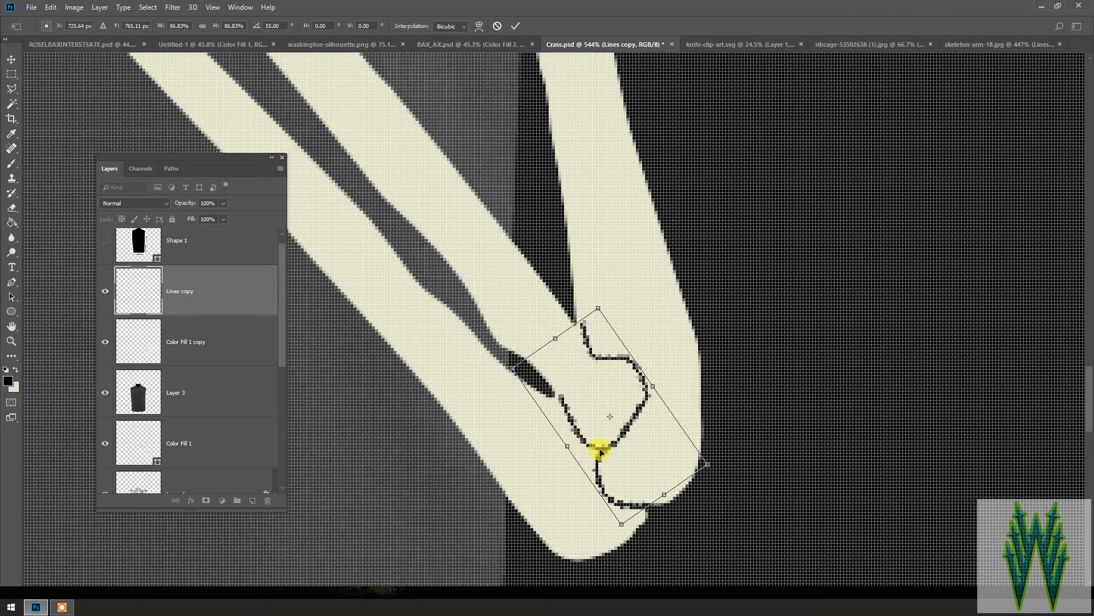
left_click_drag(605, 451, 605, 449)
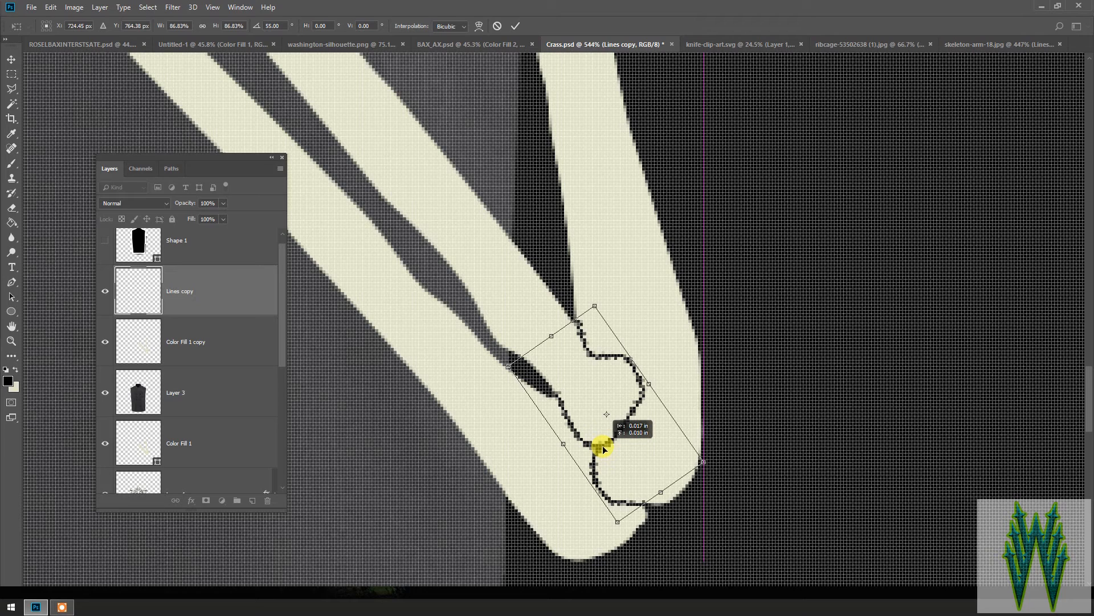
left_click_drag(603, 450, 604, 450)
key("Return")
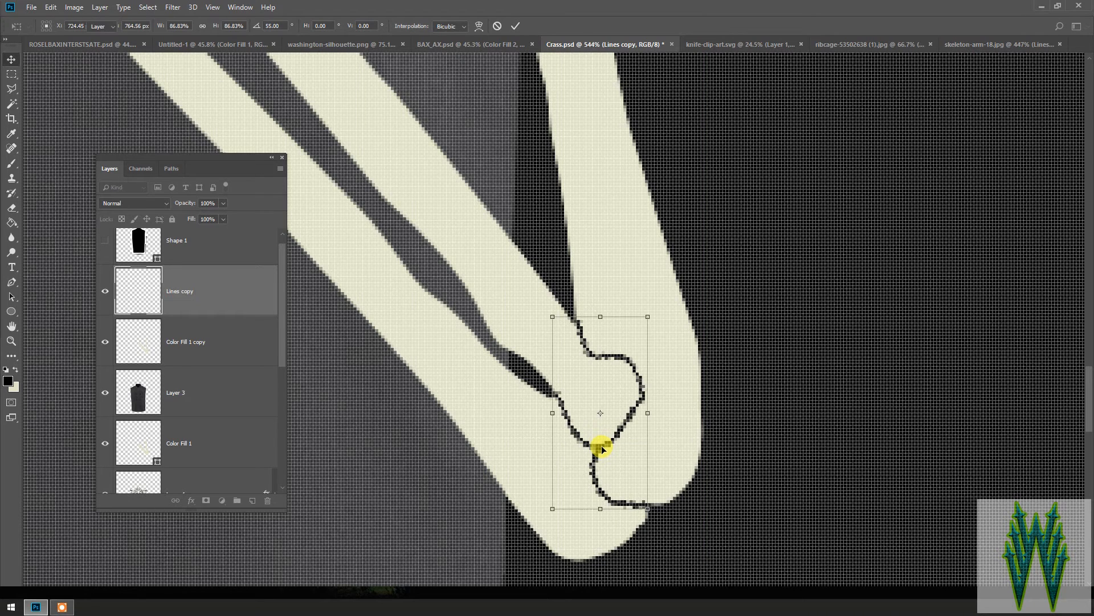
scroll(595, 447, "down", 6)
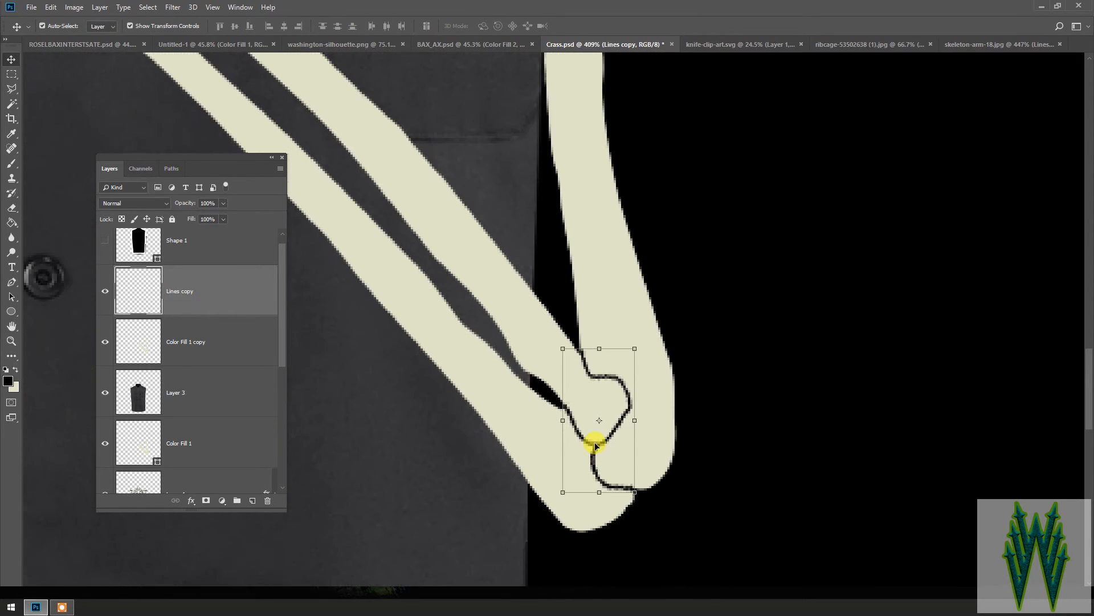
scroll(681, 429, "down", 2)
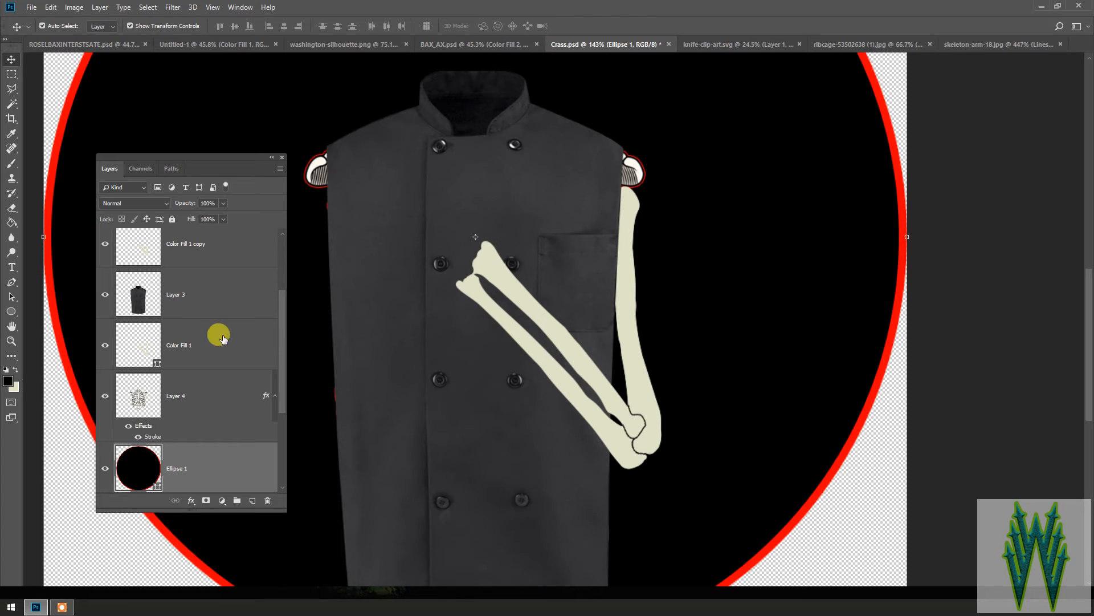
Nudge the Lines copy layer slightly left so the joint lines meet the gaps between the arm bones
scroll(651, 428, "up", 5)
scroll(651, 429, "up", 1)
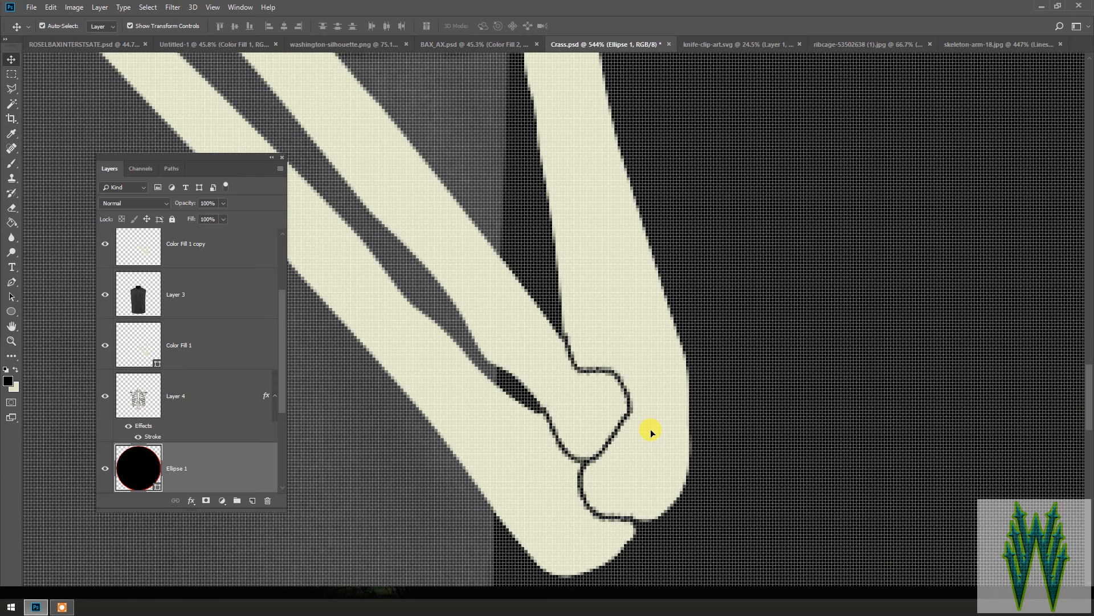
left_click(590, 466)
left_click(586, 458)
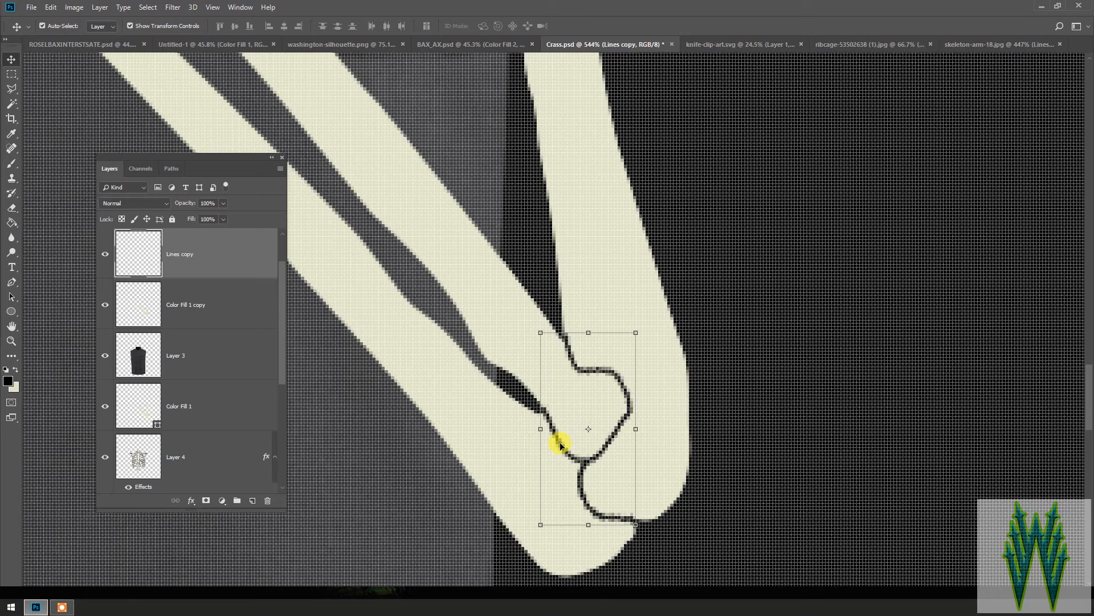
key("Left")
key("Down")
key("Up")
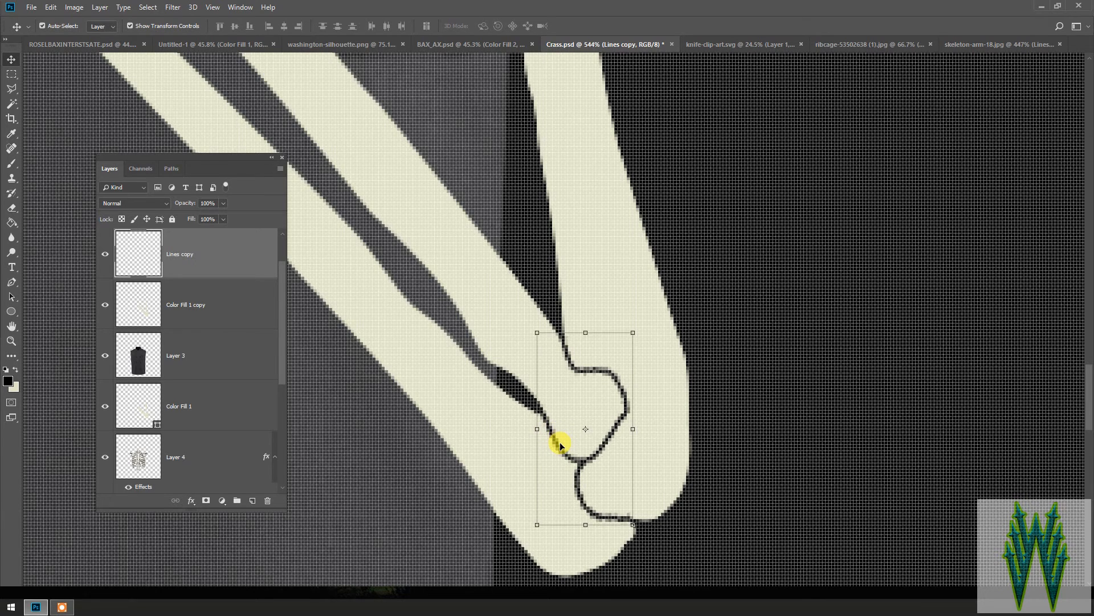
left_click(460, 426)
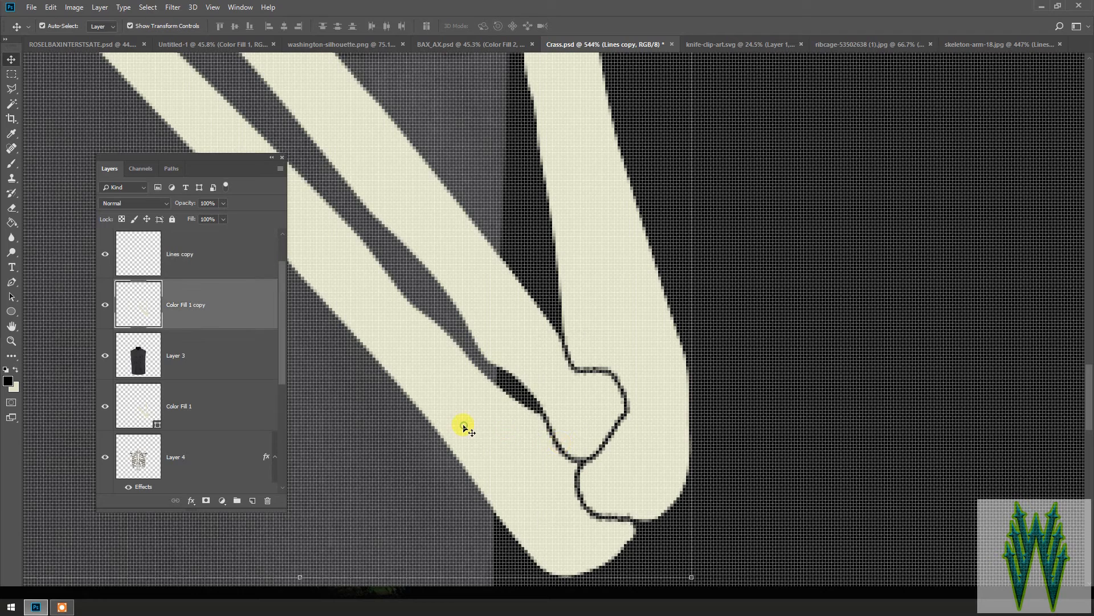
Add a 2 px black outside stroke to the Color Fill 1 layer and enable its second stroke effect
scroll(463, 423, "down", 3)
scroll(463, 423, "down", 5)
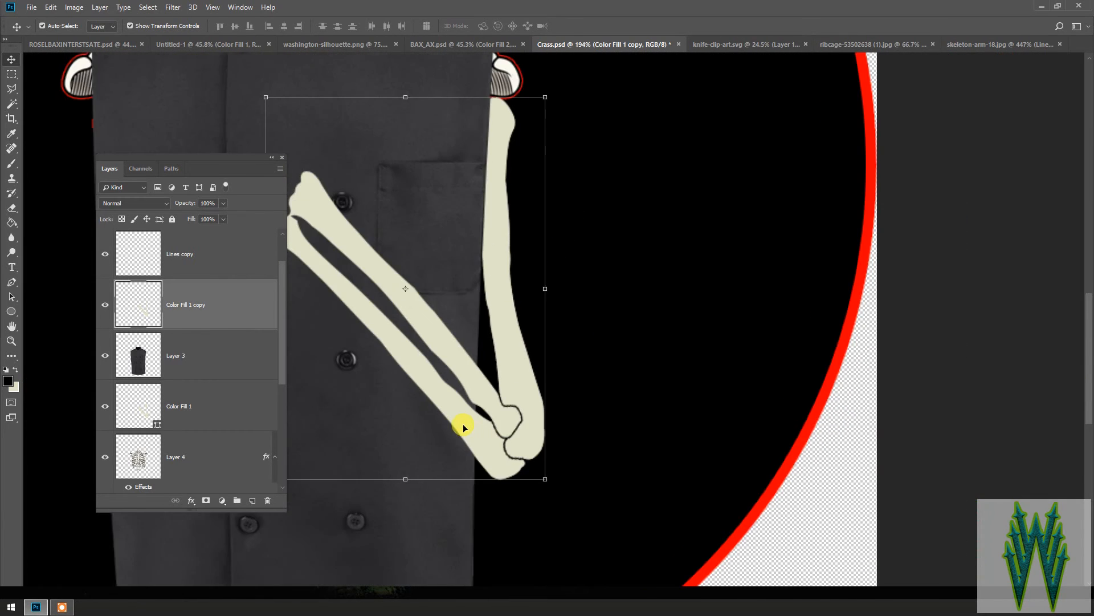
scroll(568, 422, "down", 3)
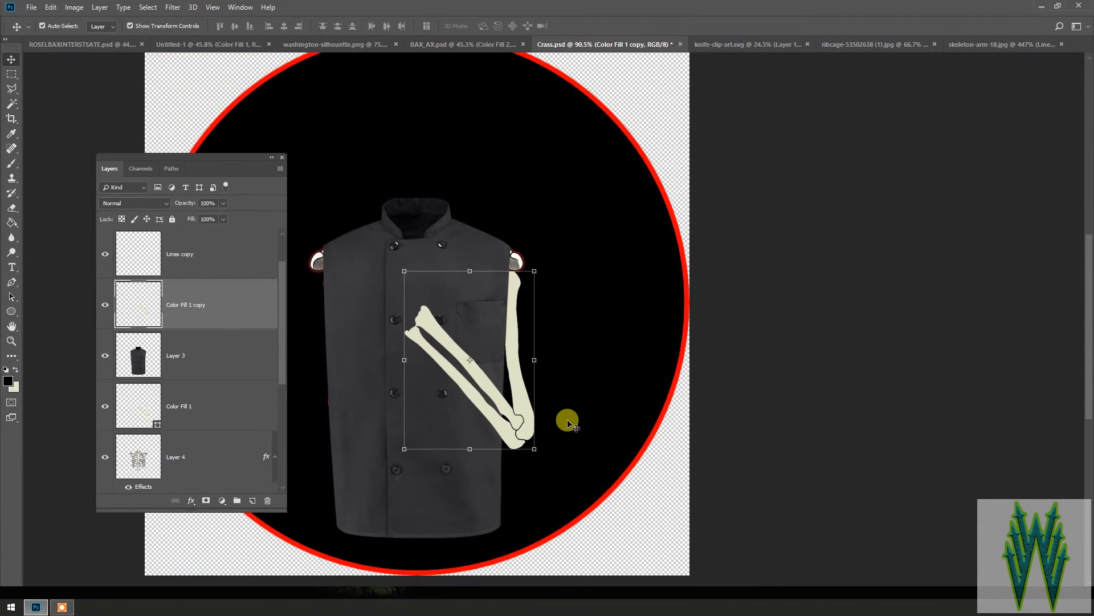
scroll(507, 413, "up", 4)
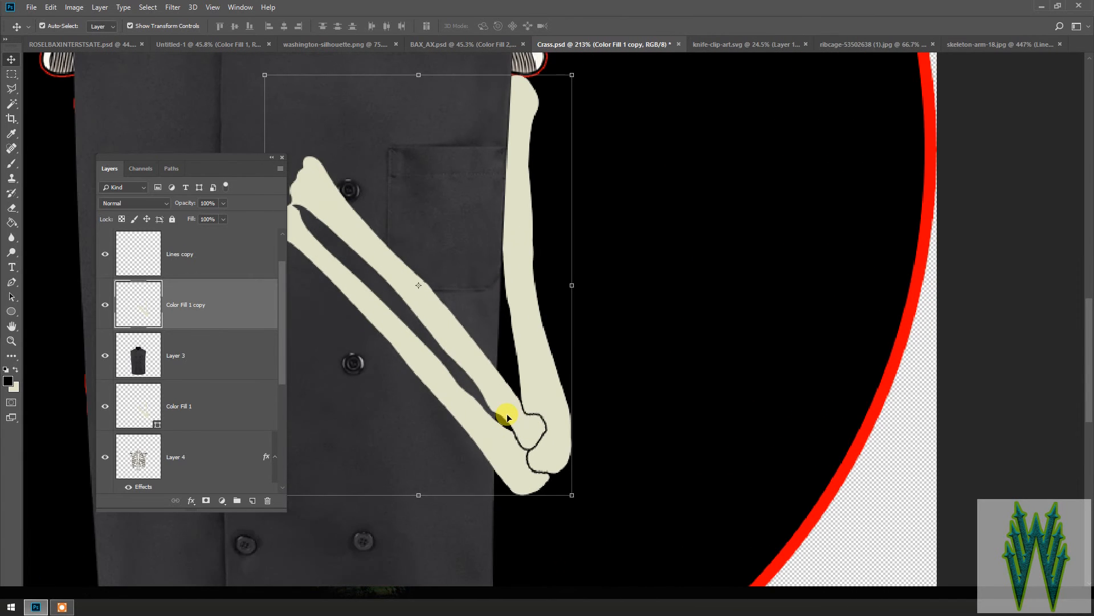
scroll(507, 413, "up", 2)
left_click(671, 395)
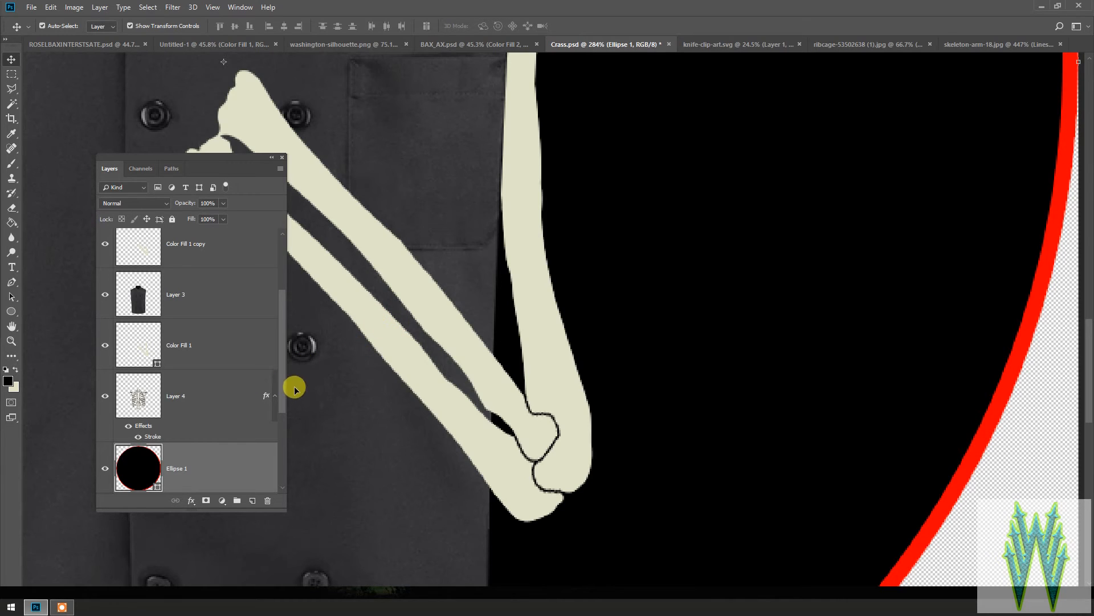
left_click(195, 347)
double_click(195, 348)
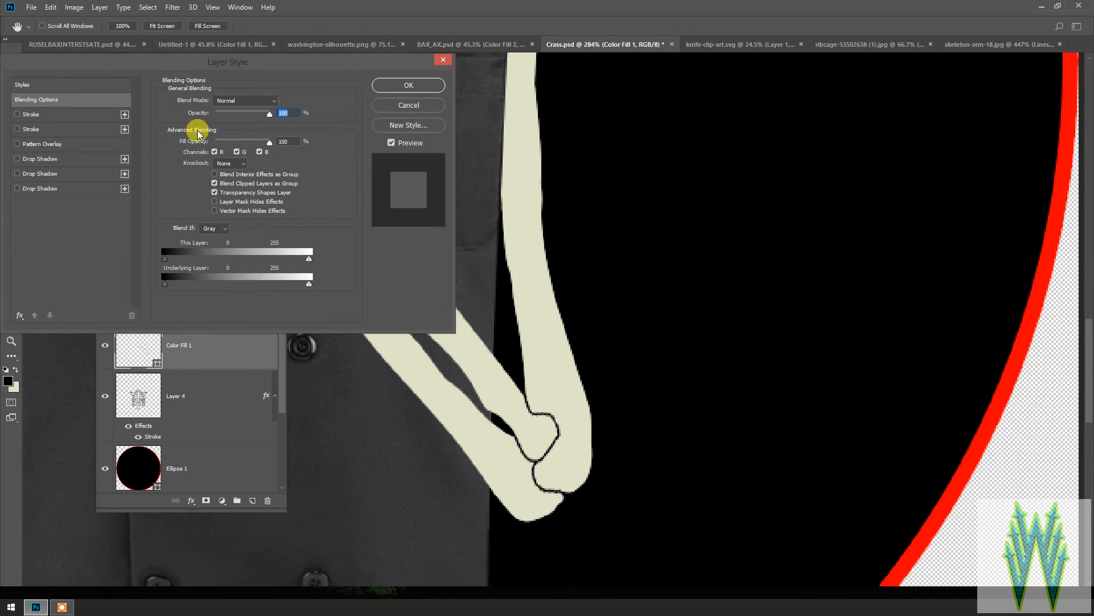
left_click(32, 115)
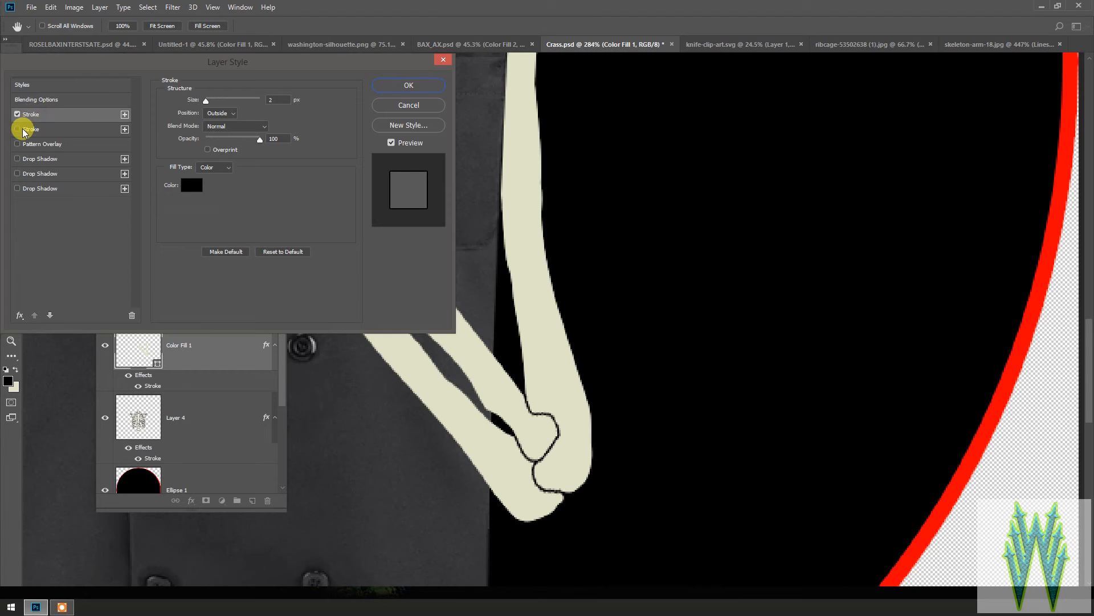
left_click(17, 130)
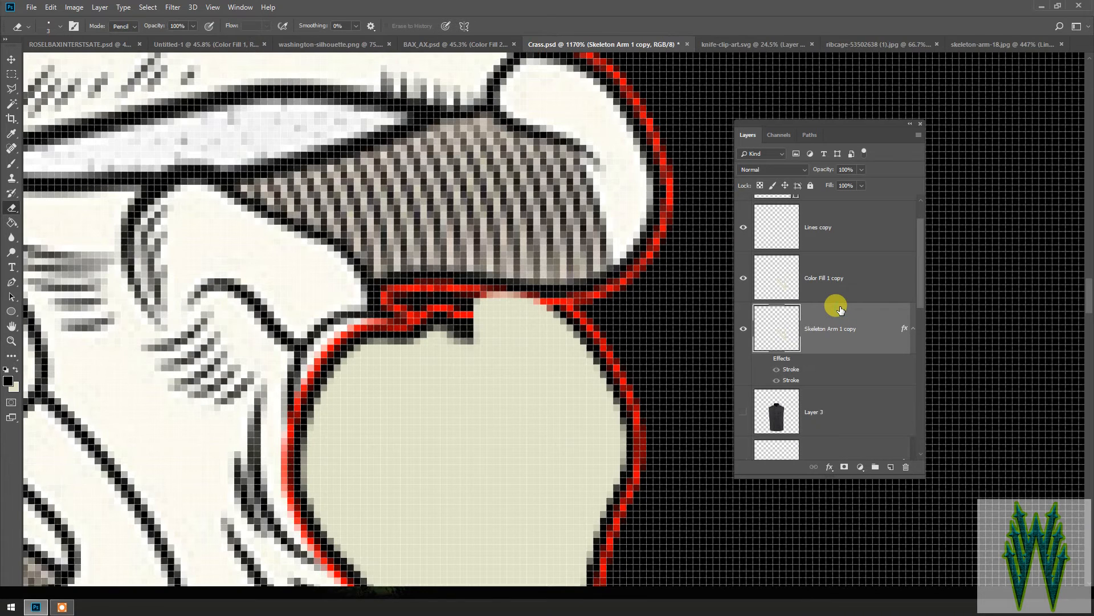
Select the Lines copy, Color Fill 1 copy, Skeleton Arm 1 copy and Color Fill 1 copy 2 layers and move them up to overlap the shoulder bone
left_click(840, 232, "ctrl")
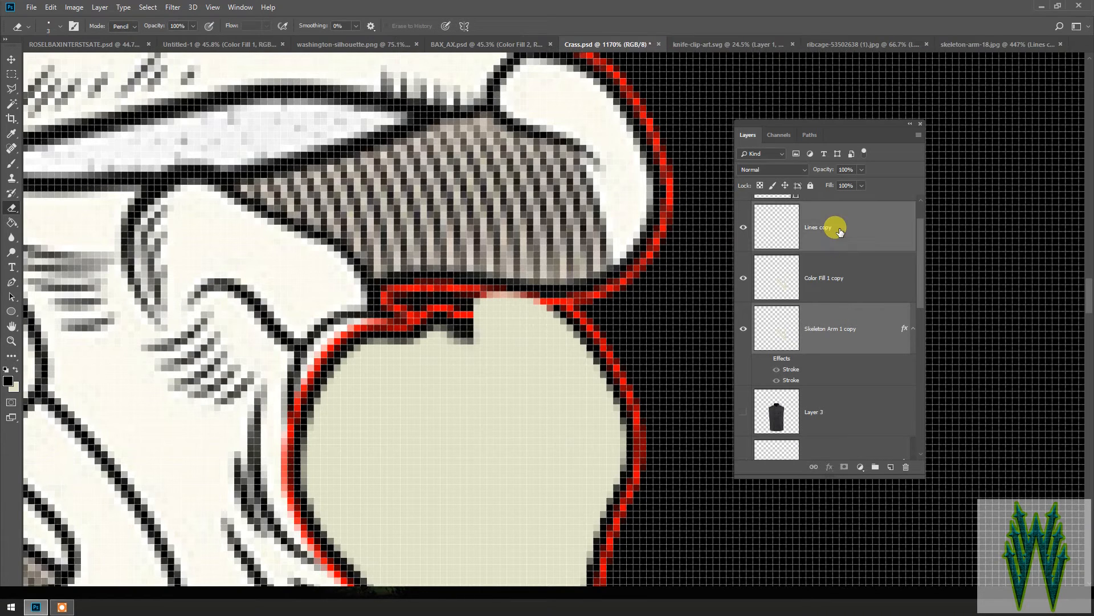
left_click(849, 278, "ctrl")
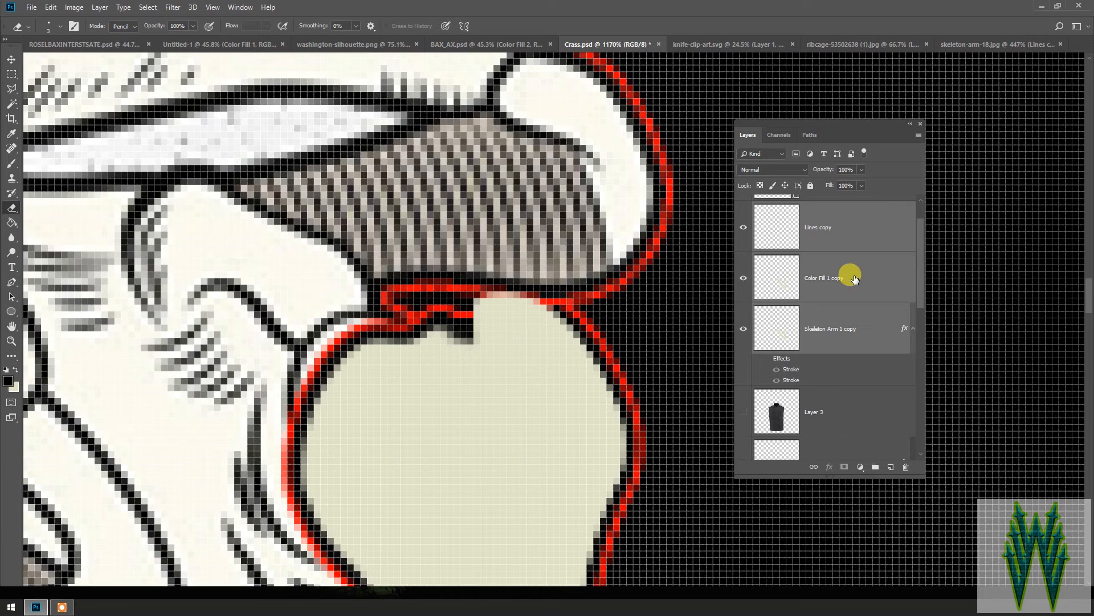
scroll(855, 371, "down", 2)
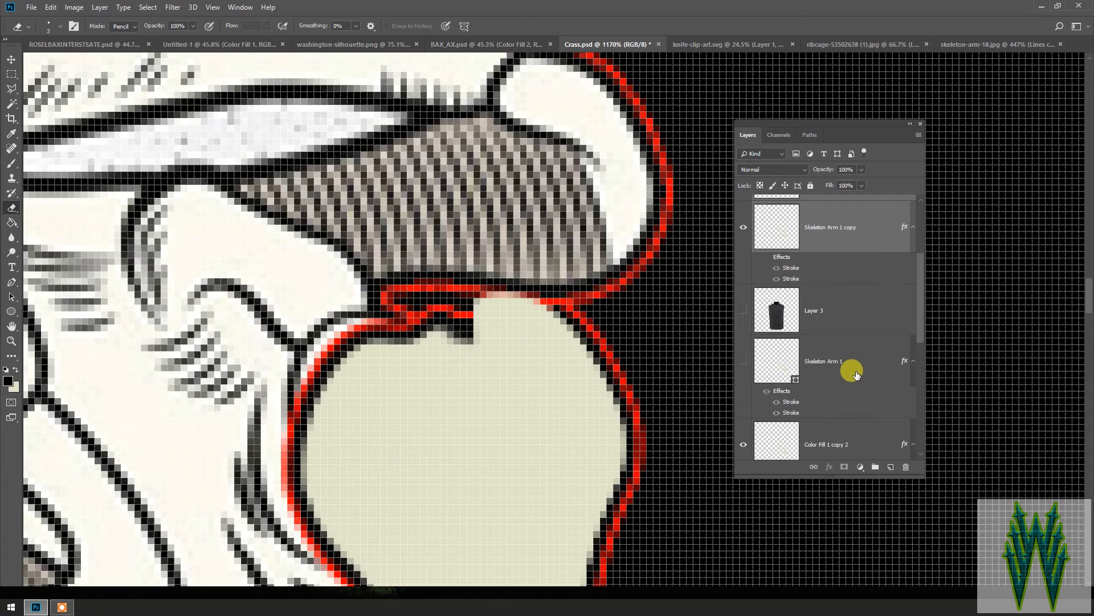
scroll(855, 374, "down", 2)
left_click(854, 387, "ctrl")
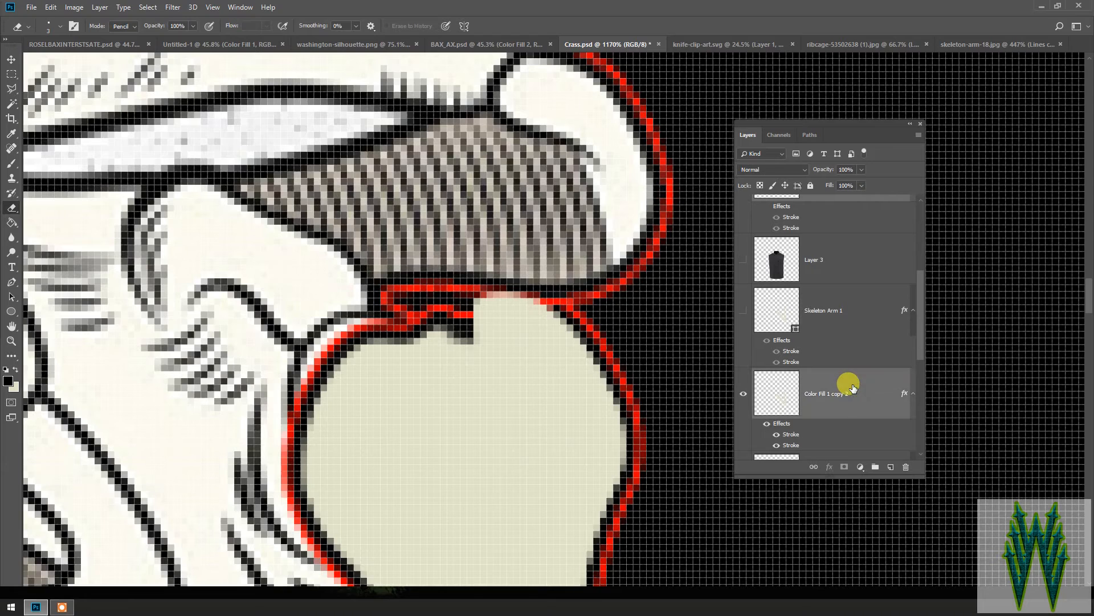
scroll(853, 388, "down", 4)
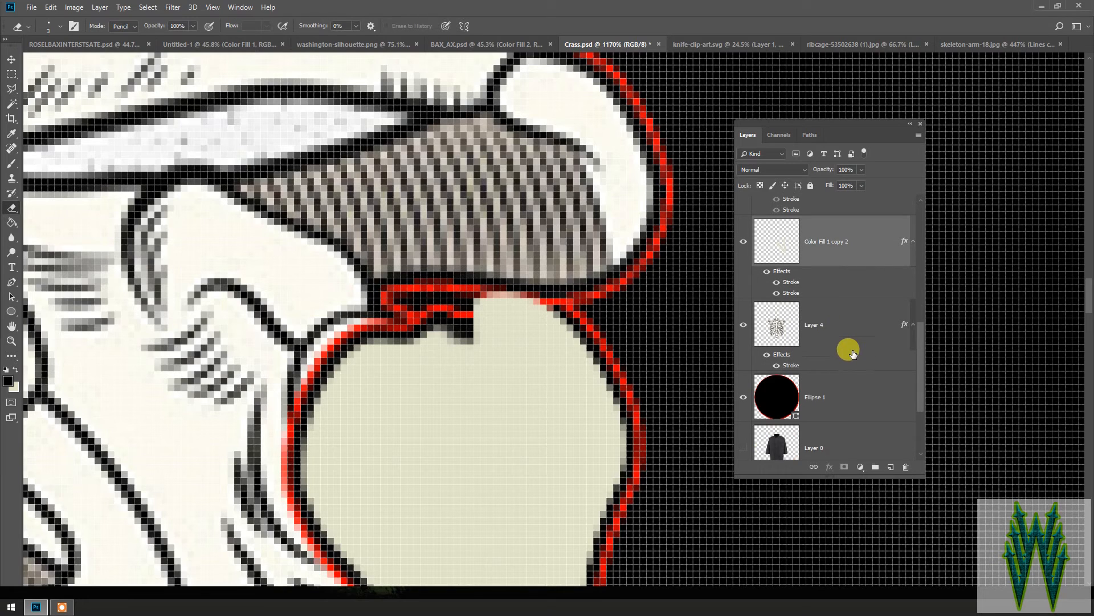
scroll(853, 354, "up", 4)
scroll(853, 353, "up", 3)
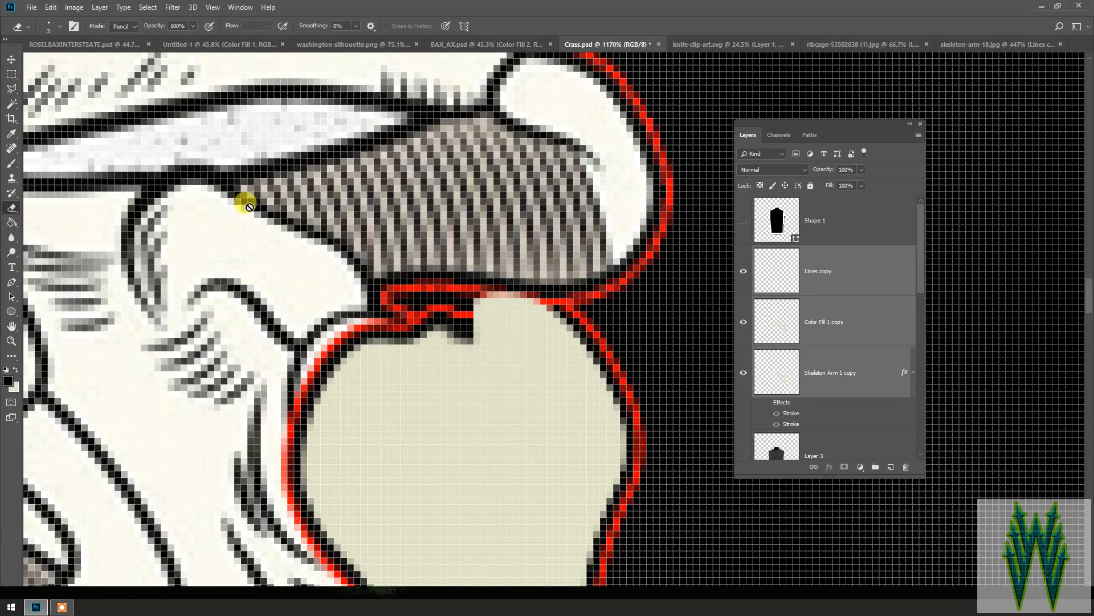
left_click(8, 59)
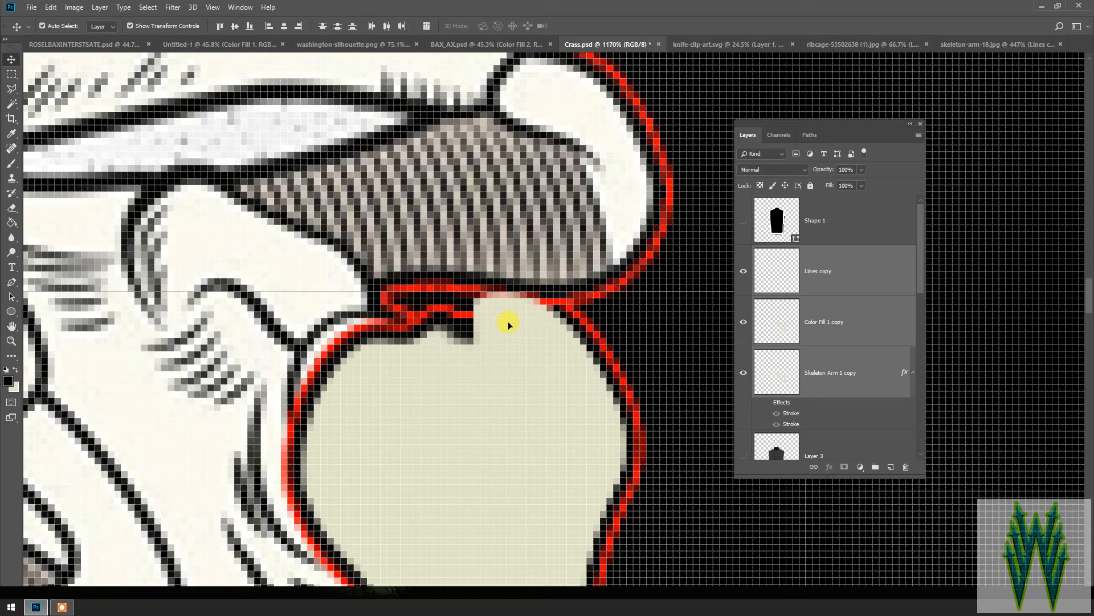
mouse_move(515, 319)
left_mouse_down()
mouse_move(508, 232)
mouse_move(473, 222)
mouse_move(495, 180)
mouse_move(488, 147)
left_mouse_up()
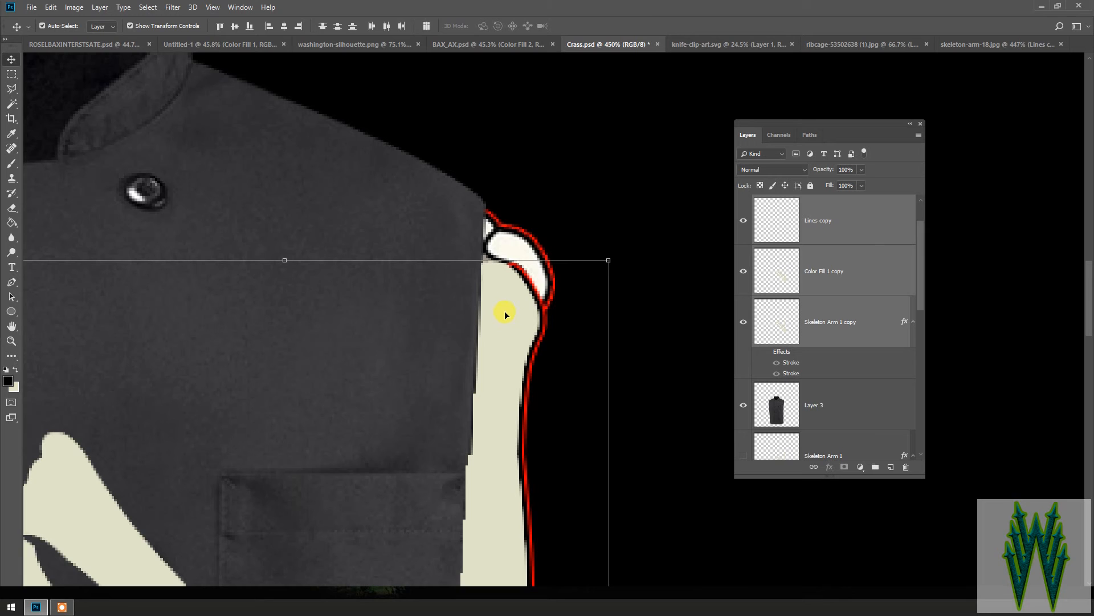
Examine the arm's placement and its red and black outline against the shoulder and the coat's edge
scroll(506, 310, "down", 5)
scroll(507, 312, "down", 3)
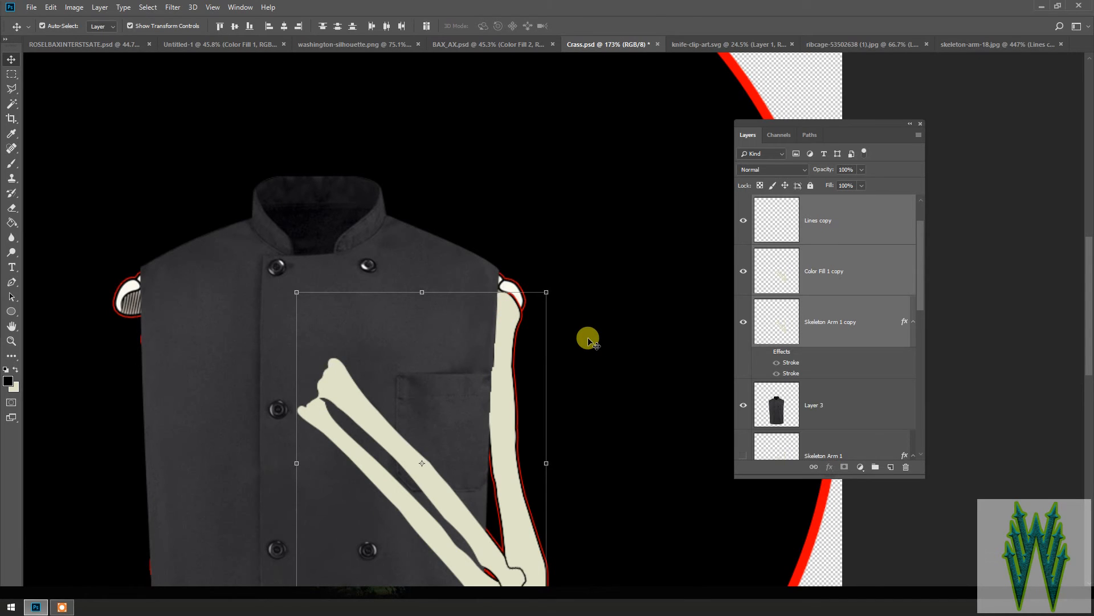
left_click(633, 334)
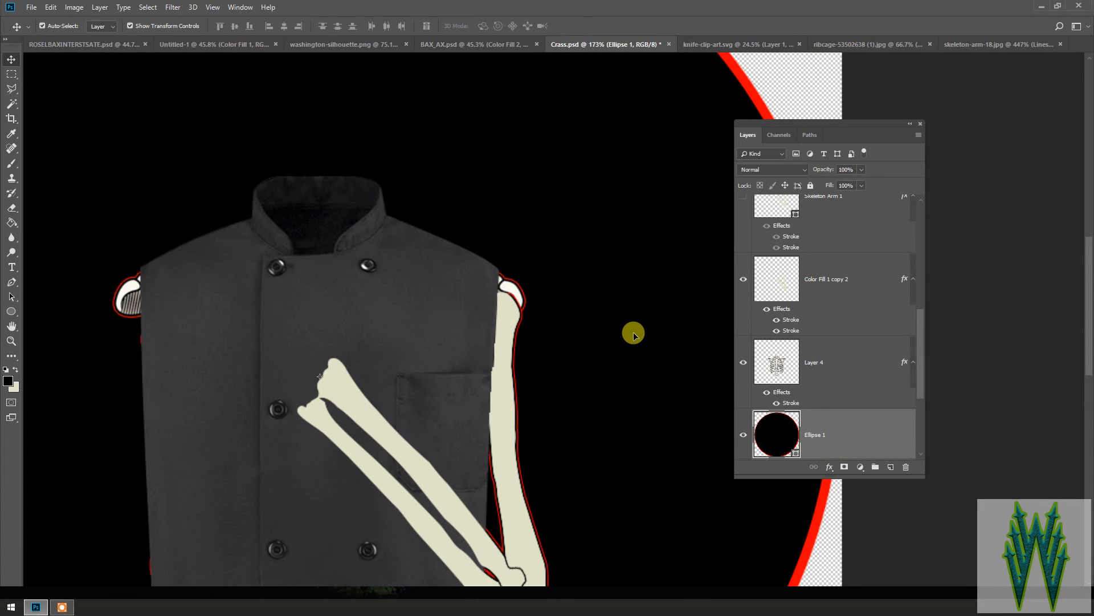
scroll(583, 276, "down", 1)
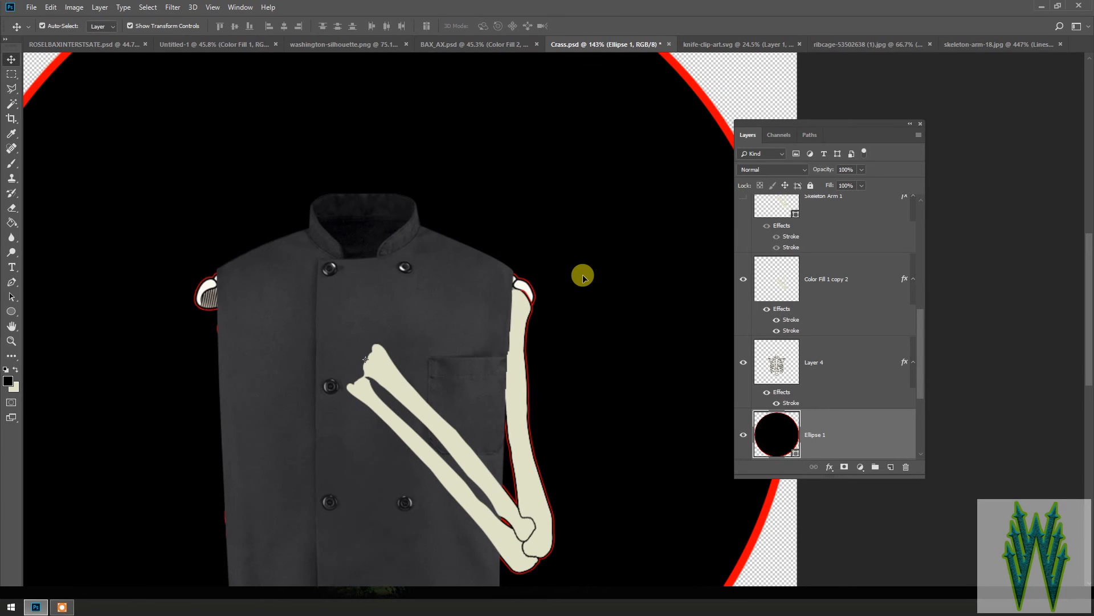
scroll(583, 277, "down", 1)
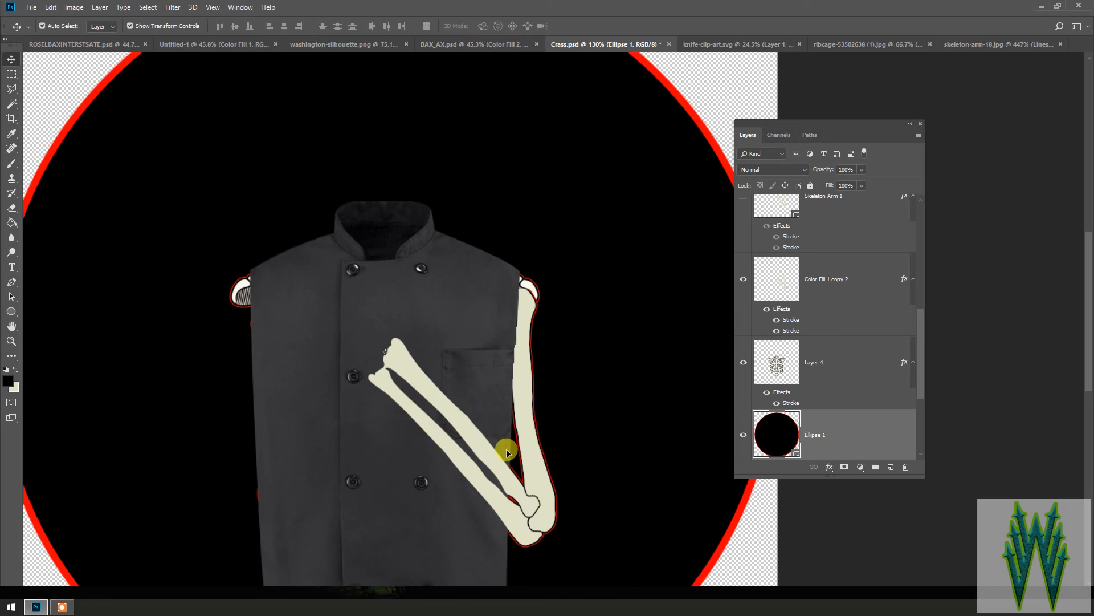
scroll(506, 448, "up", 4)
scroll(507, 448, "up", 5)
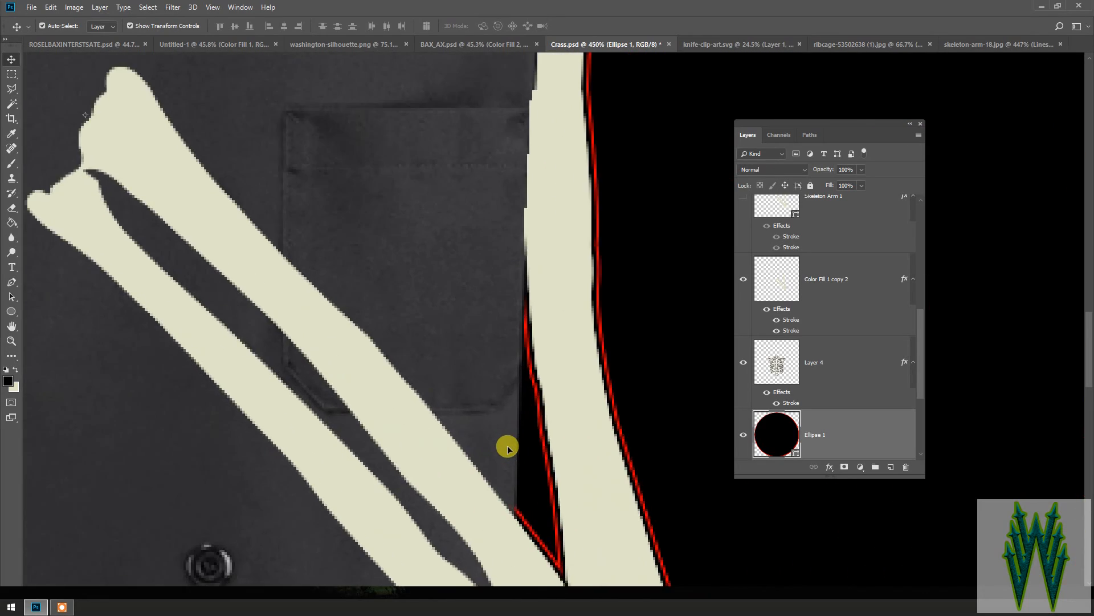
scroll(410, 255, "down", 2)
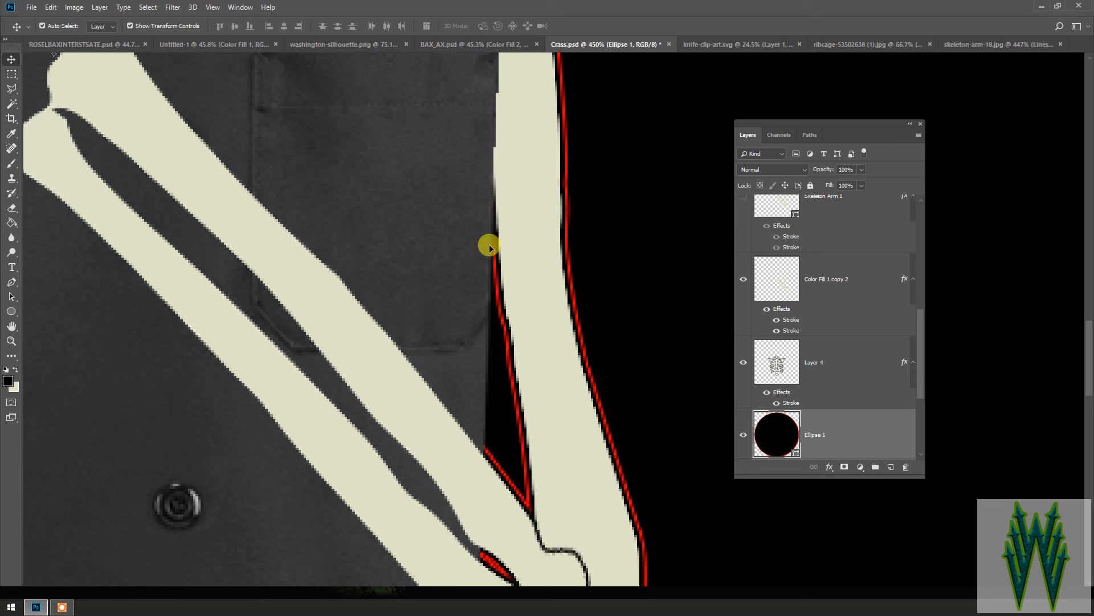
scroll(632, 325, "down", 5)
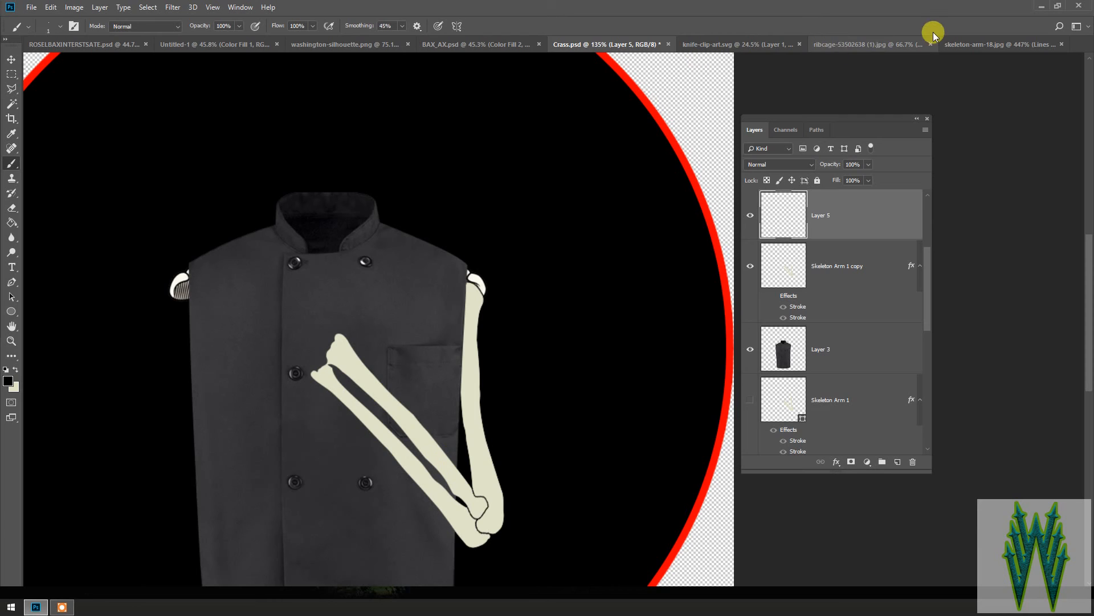
Switch to the skeleton-arm-18.jpg document and show the Layer 0 copy layer
left_click(973, 44)
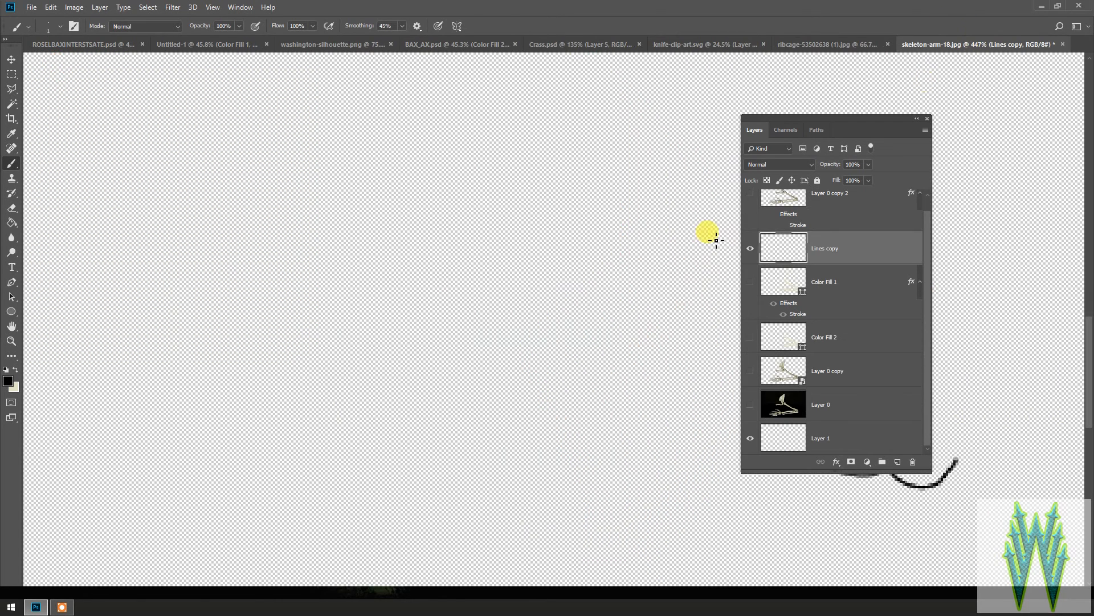
left_click(750, 372)
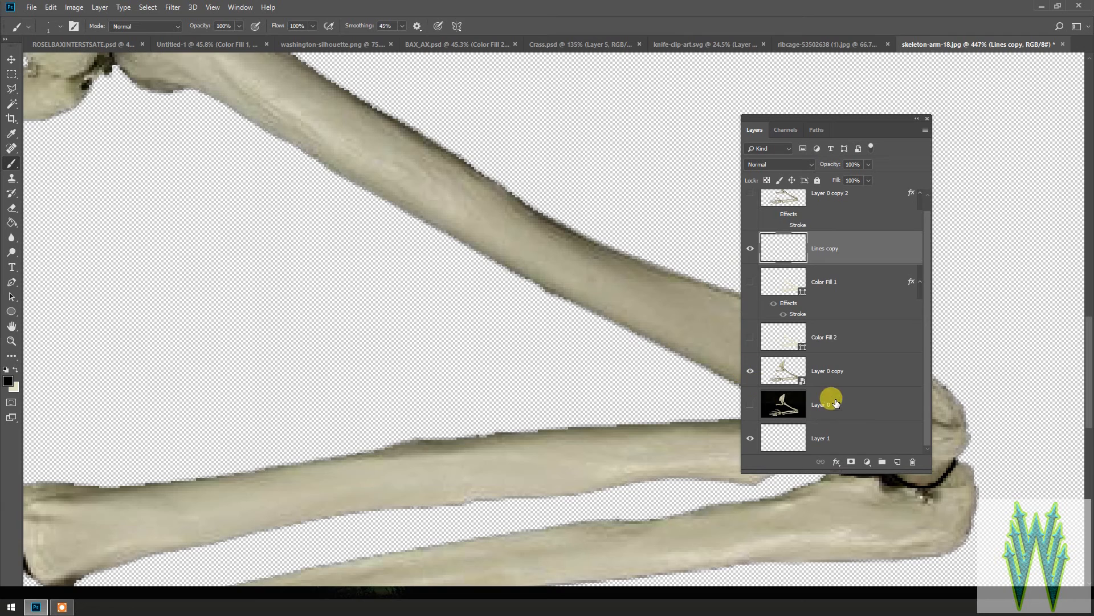
Show the Color Fill 1 layer over the arm photo and hide the Lines copy layer with the elbow joint lines
left_click_drag(842, 120, 638, 23)
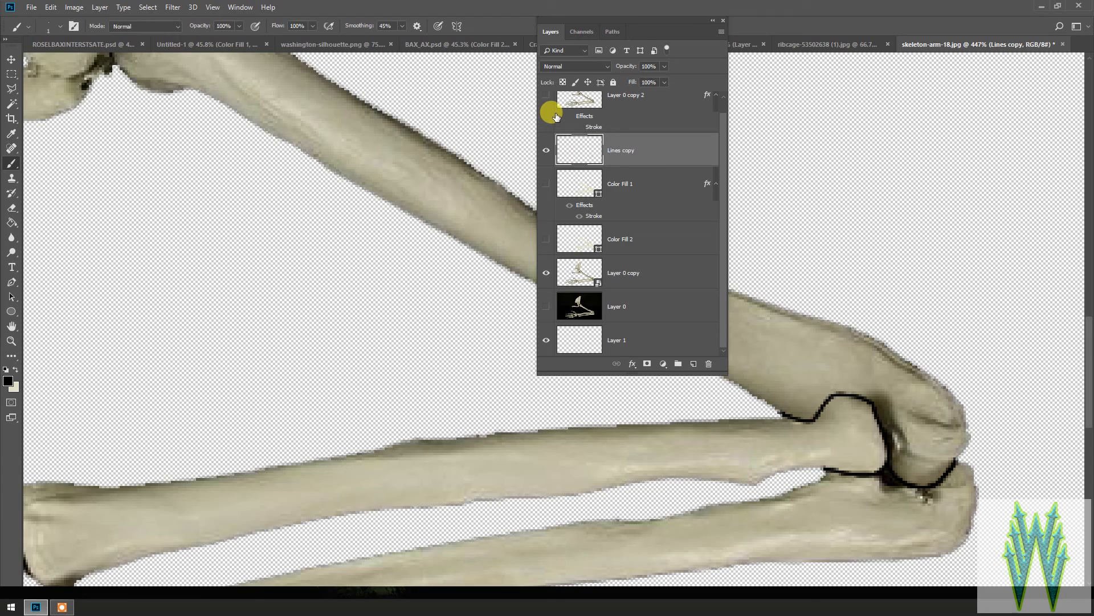
scroll(658, 174, "up", 1)
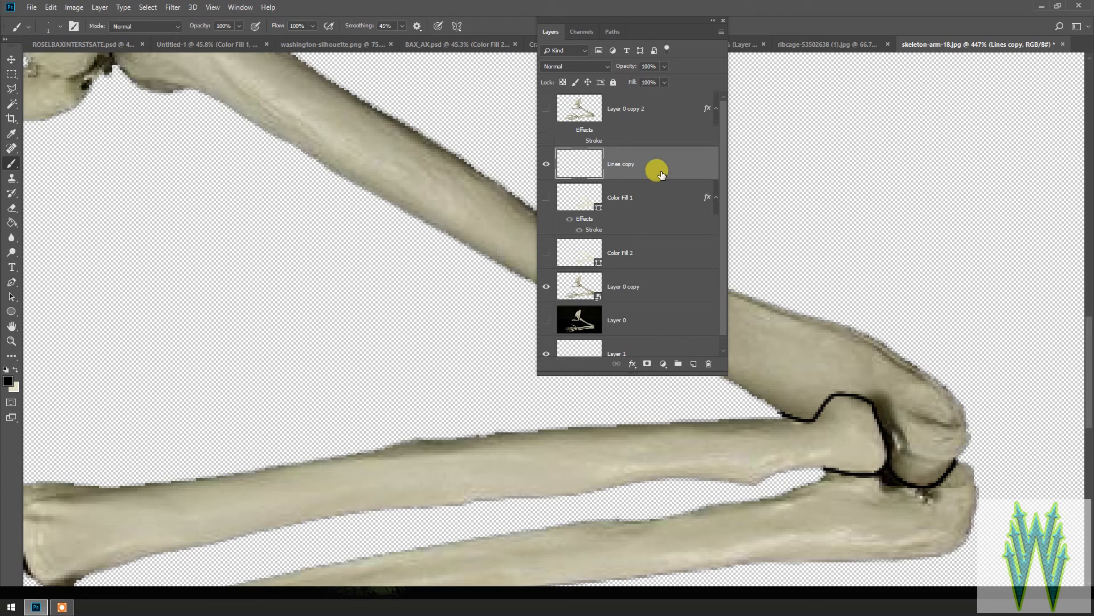
left_click(546, 109)
left_click(546, 108)
left_click(546, 108)
left_click(546, 197)
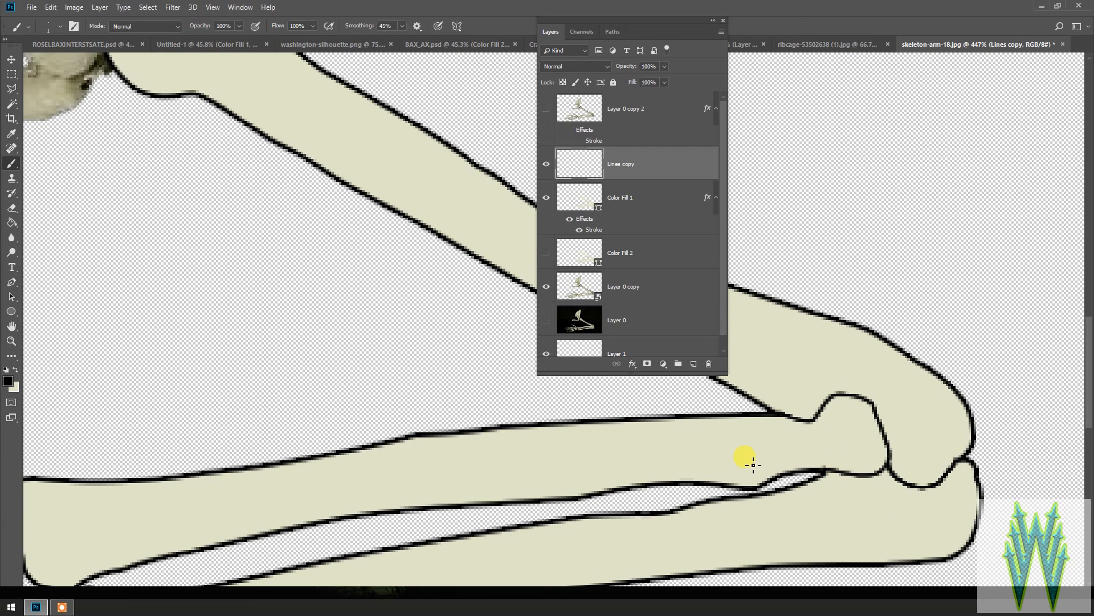
scroll(774, 460, "down", 4)
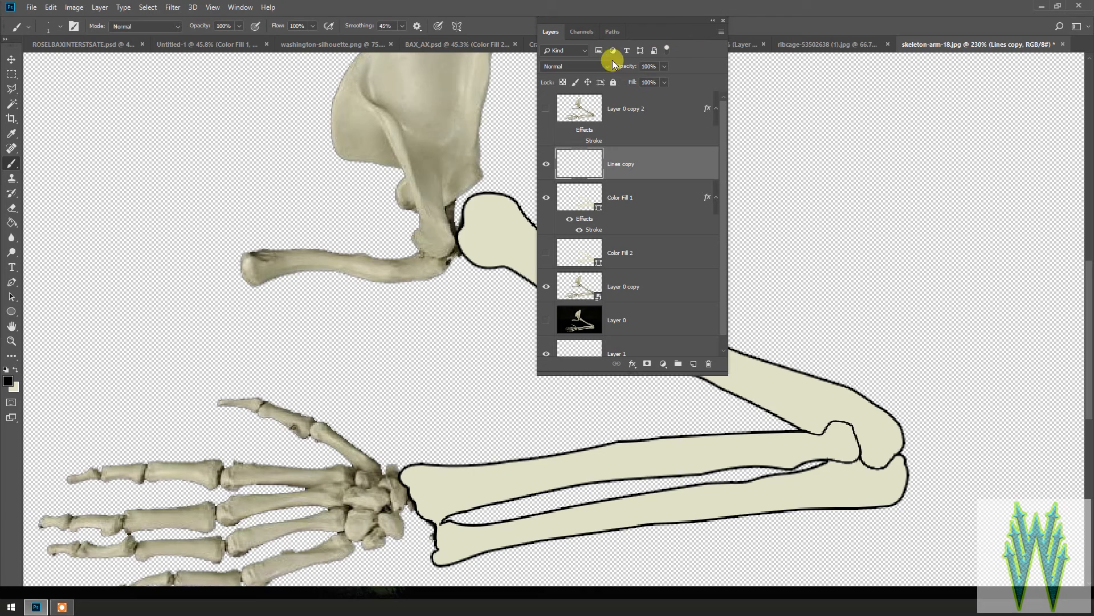
left_click(546, 164)
left_click_drag(662, 22, 1055, 105)
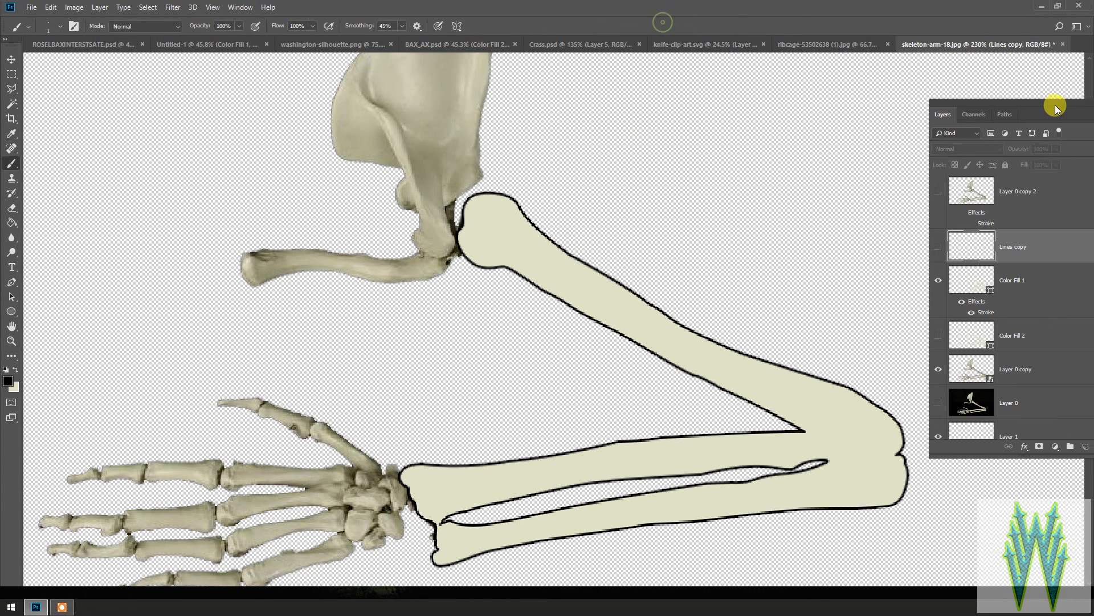
Switch to the Crass.psd document and show the Layer 5 and Lines copy layers of the alternative forearm pose
left_click(570, 46)
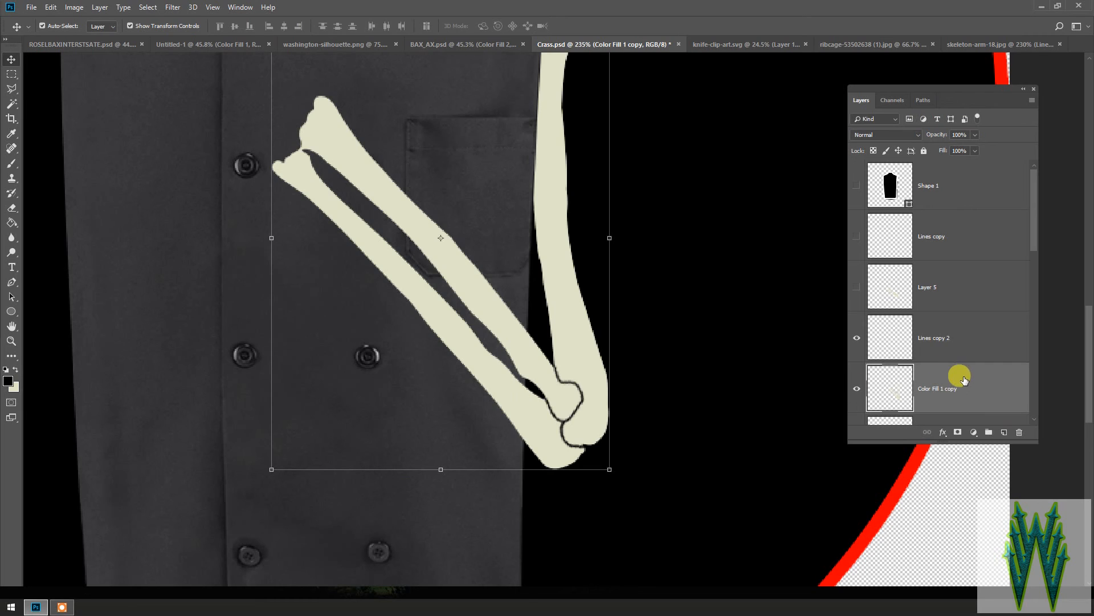
left_click(976, 341)
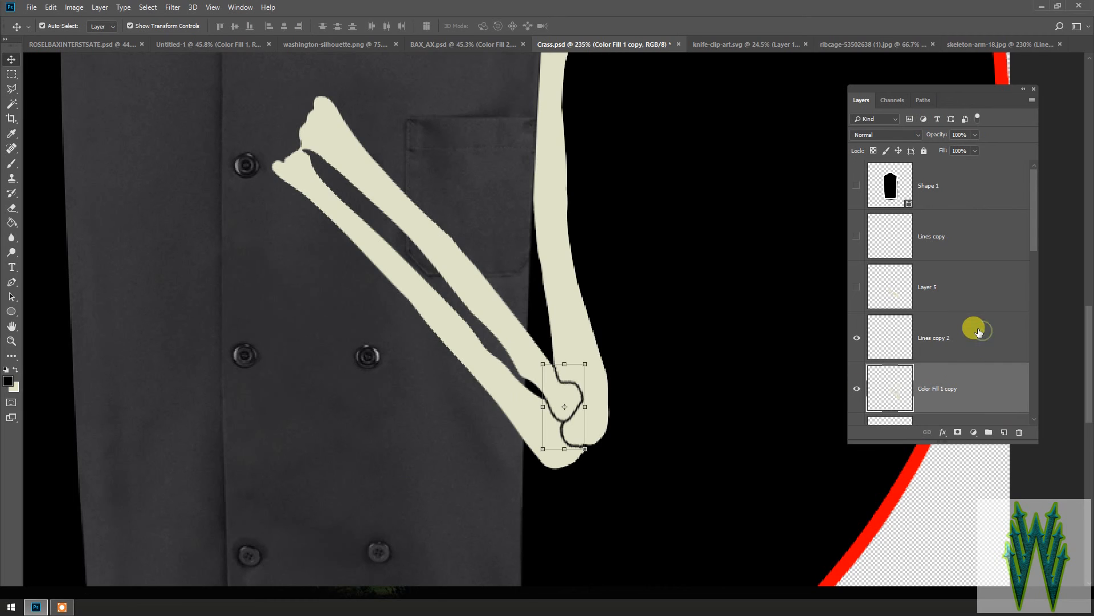
left_click(973, 381)
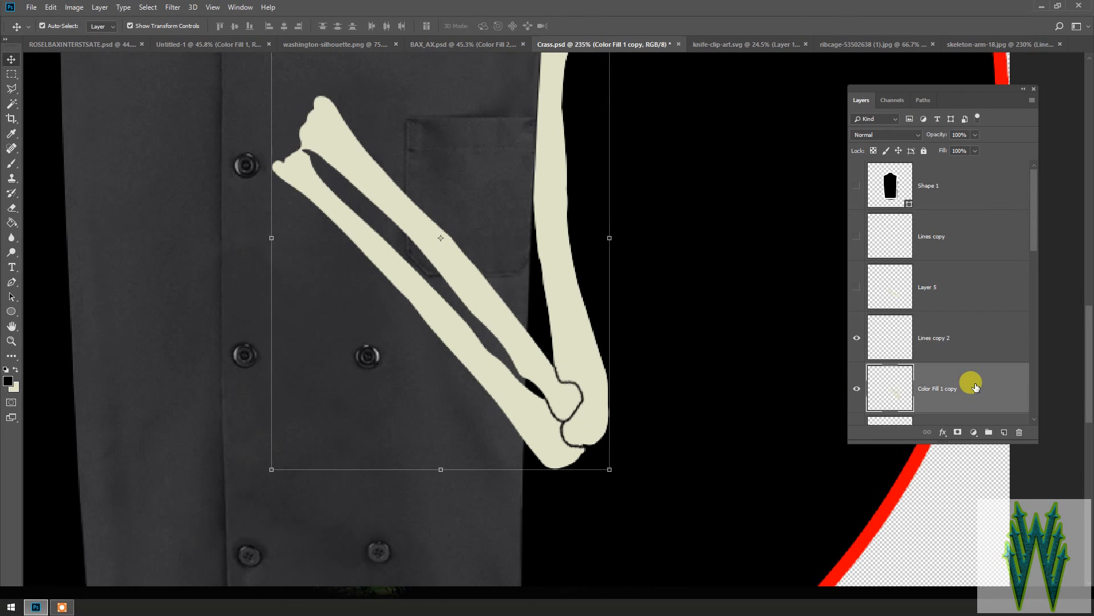
left_click(959, 230)
left_click(965, 283)
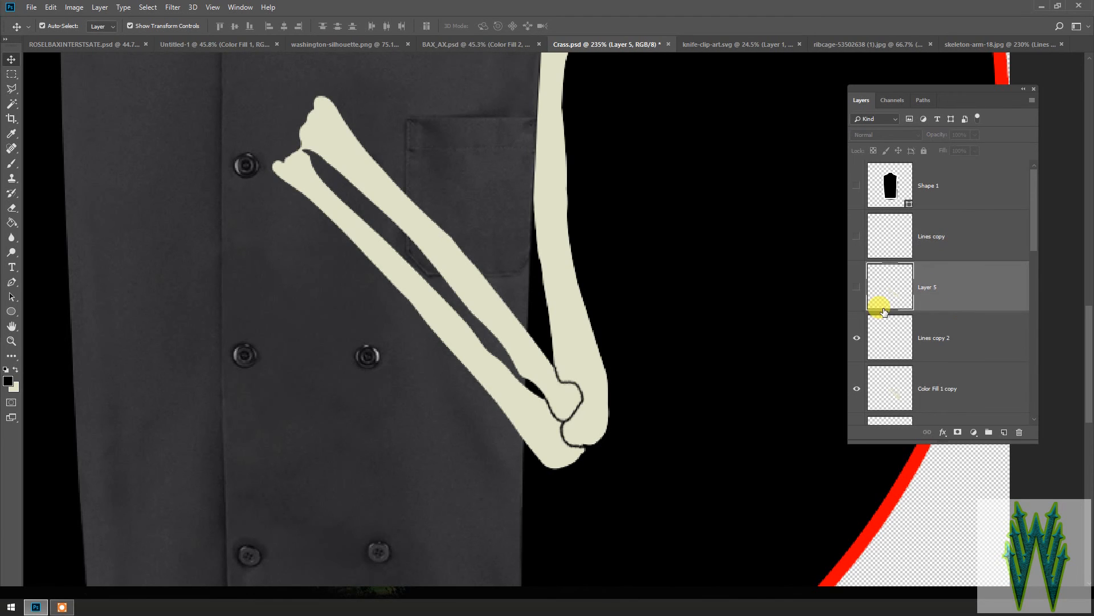
left_click(856, 287)
left_click(855, 236)
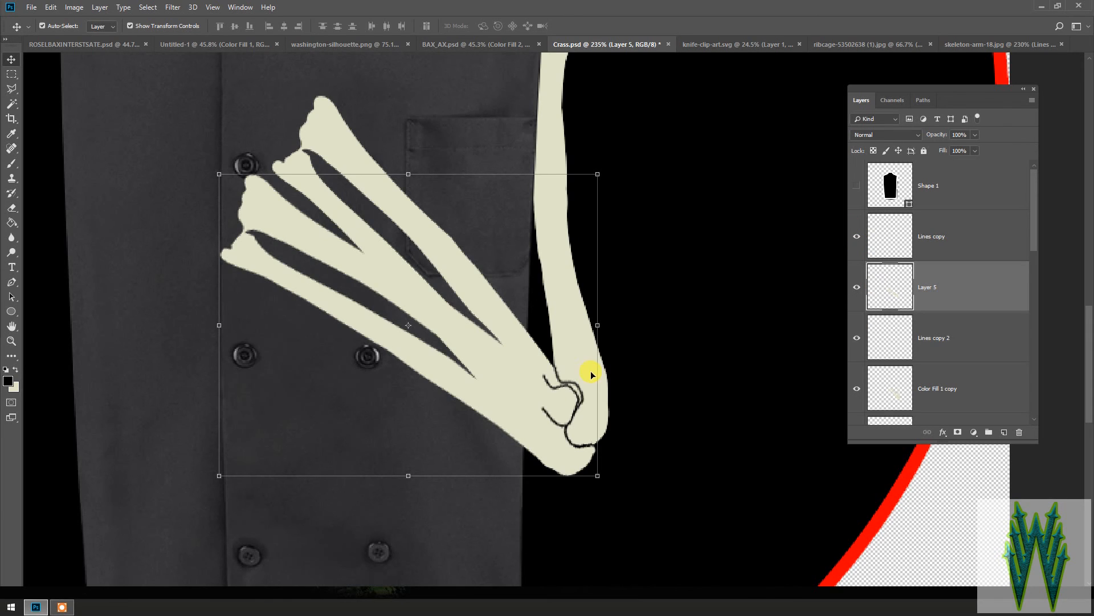
Select the Lines copy and Layer 5 layers together and hide the Lines copy 2 and Color Fill 1 copy layers
left_click(960, 232)
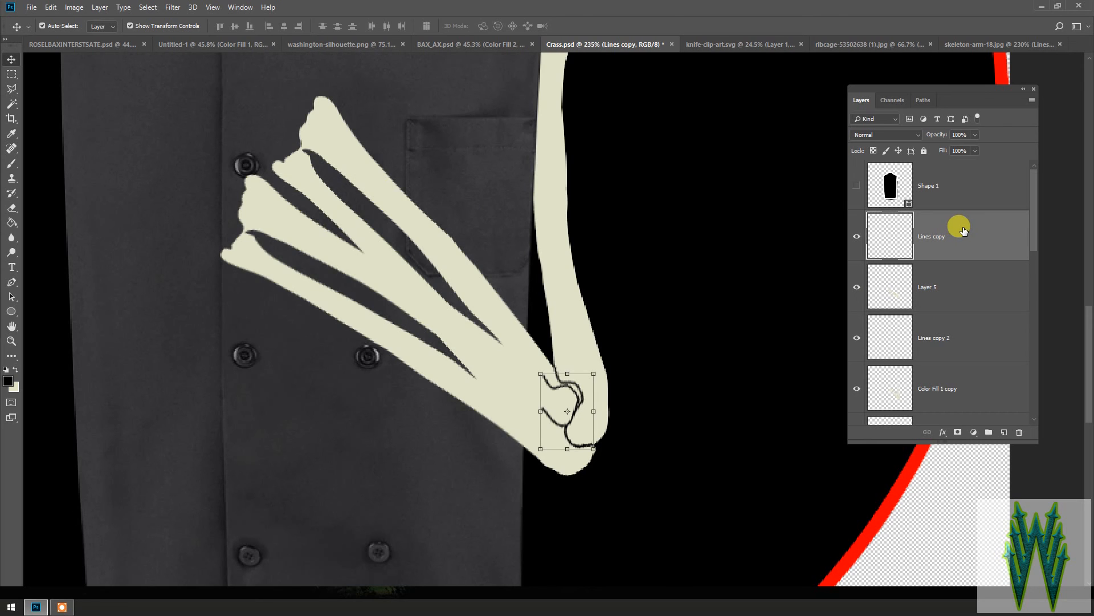
left_click(972, 290, "shift")
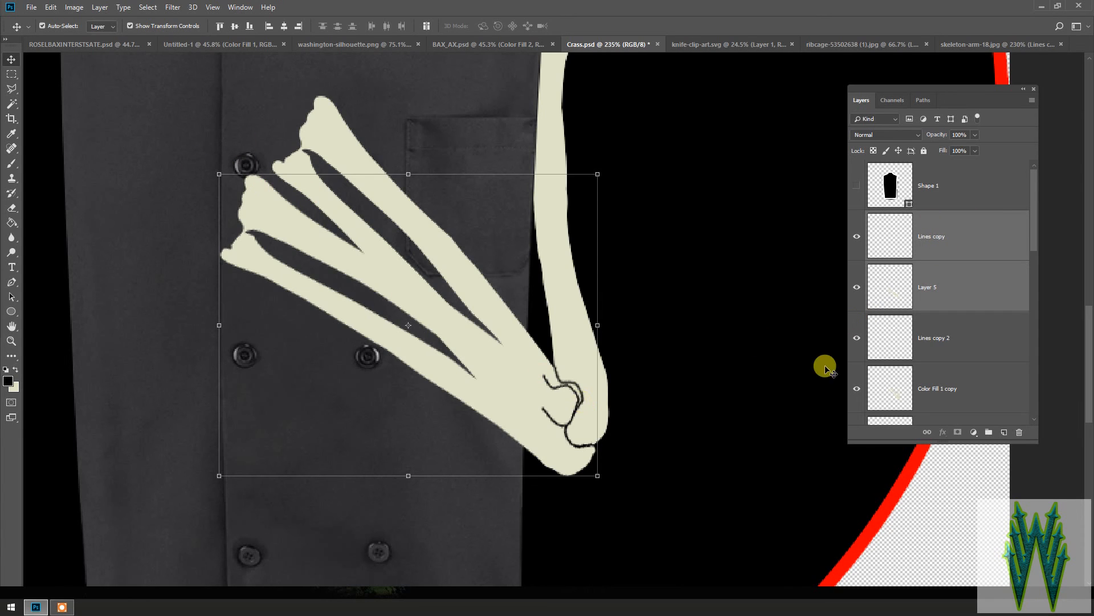
left_click(856, 338)
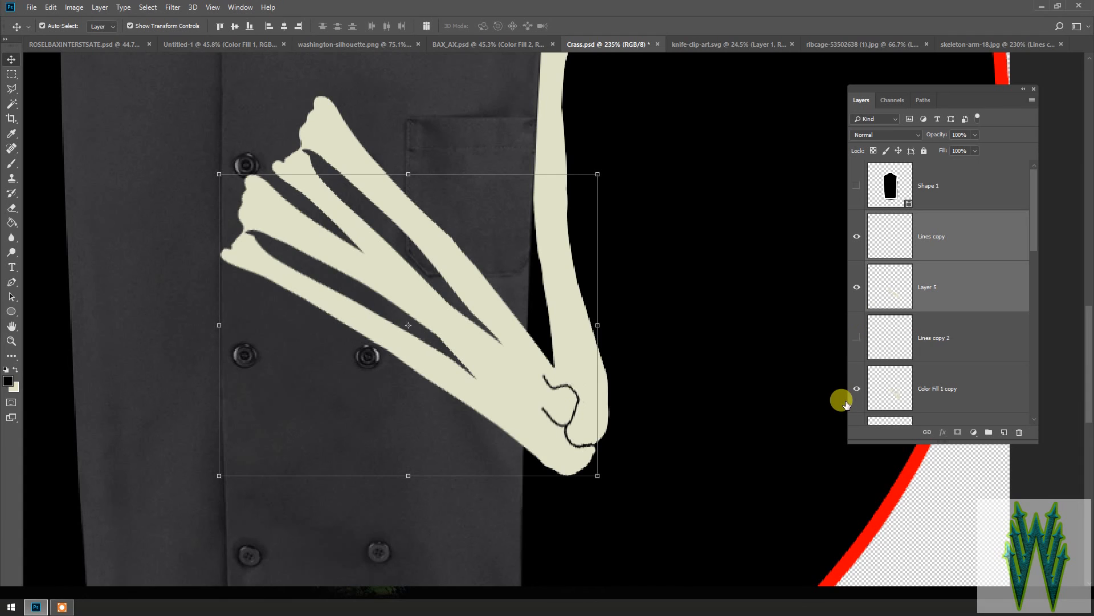
left_click(855, 389)
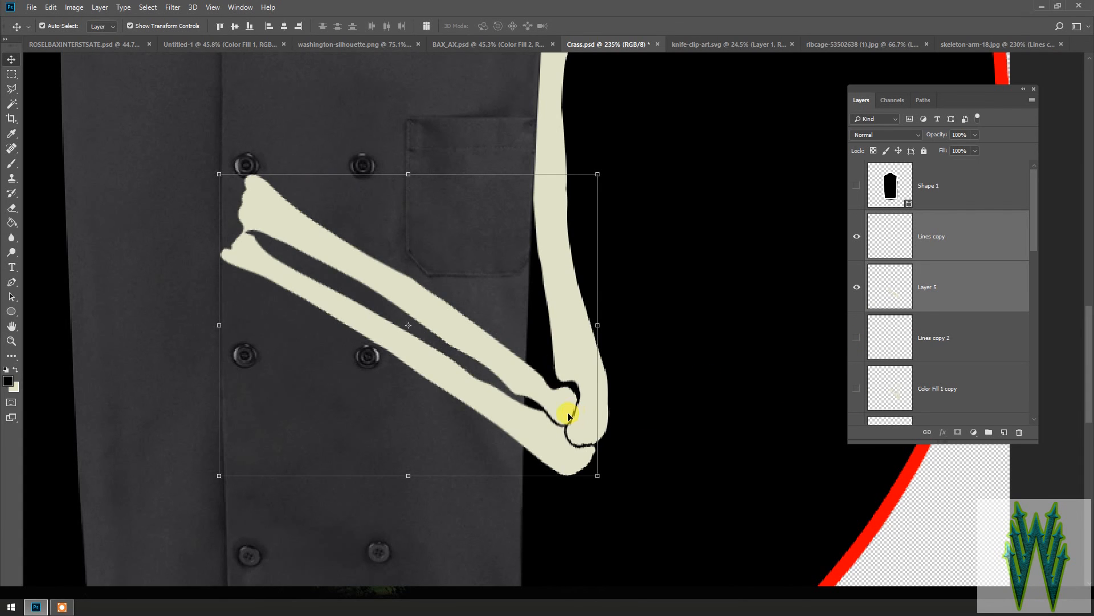
Examine how the bent forearm sits across the coat within the whole composition, leaving no layer selected
scroll(568, 412, "up", 1)
scroll(568, 412, "down", 4)
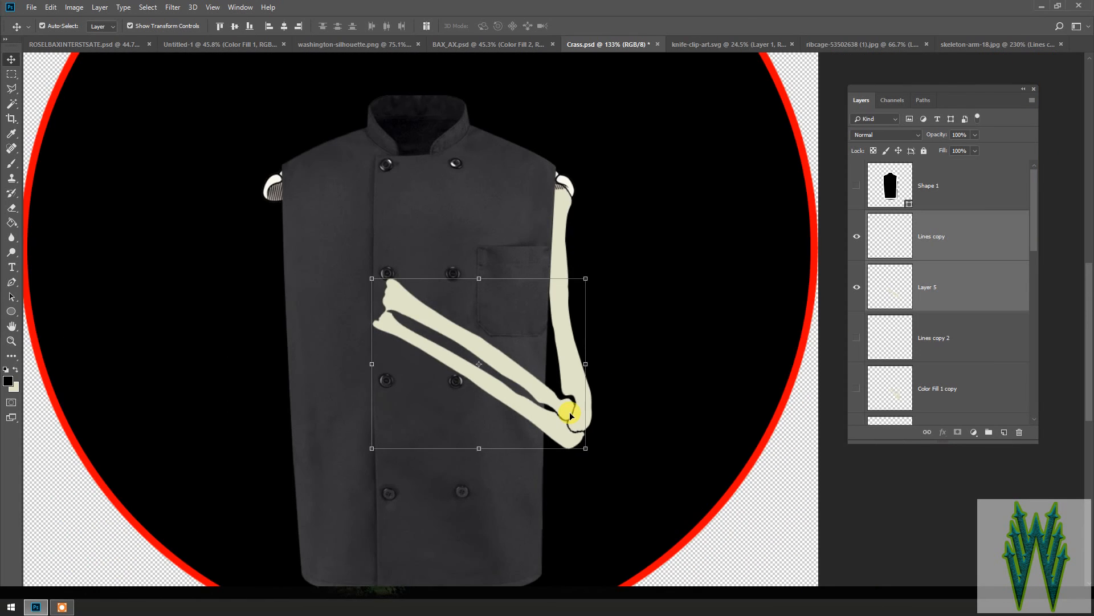
scroll(570, 415, "down", 1)
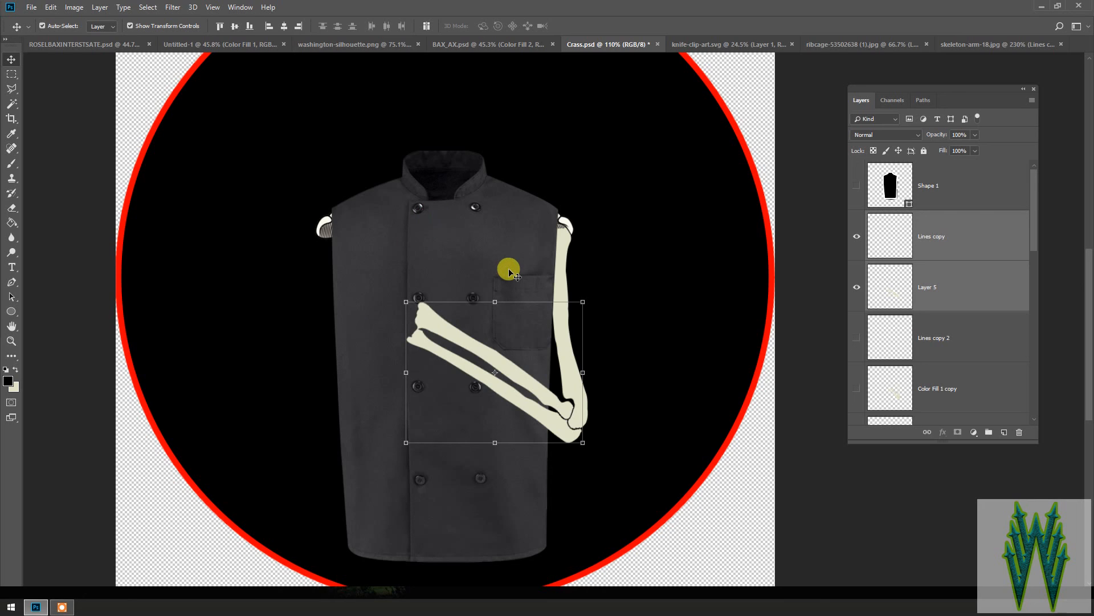
left_click(515, 338)
left_click(587, 342)
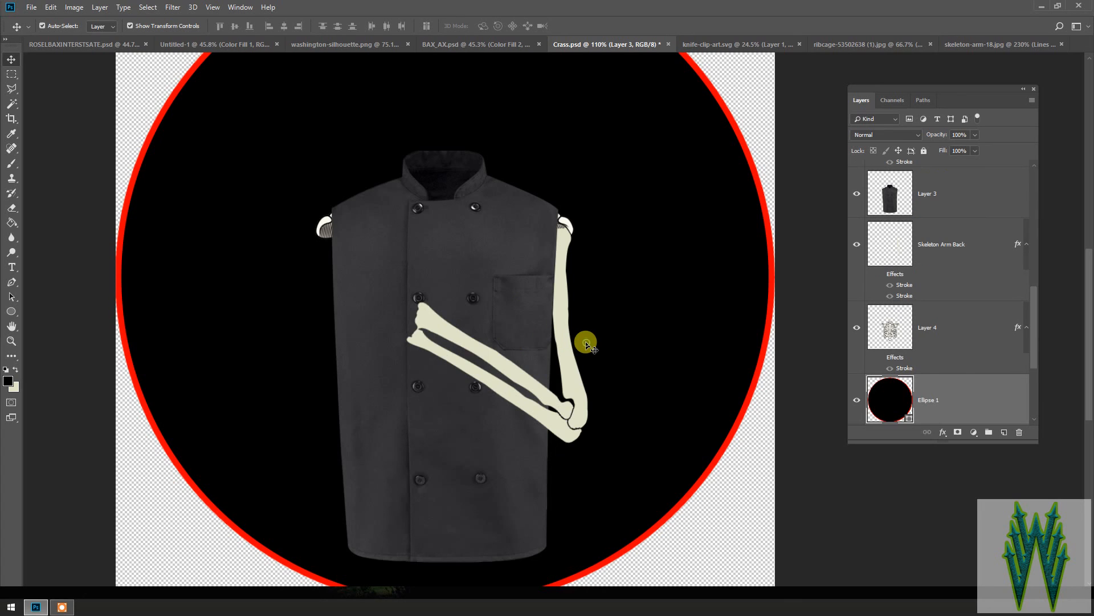
left_click(824, 487)
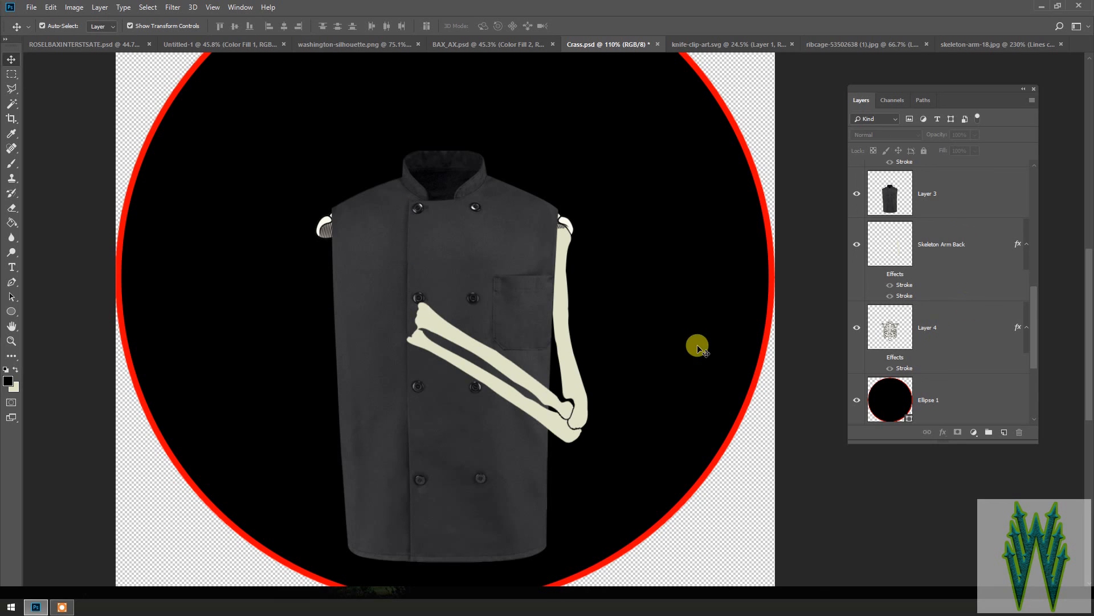
Check which arm parts belong to the Lines copy, Layer 5 and Skeleton Arm Back layers and to the Arm Front Lower group
left_click_drag(1035, 327, 1025, 206)
left_click(968, 236)
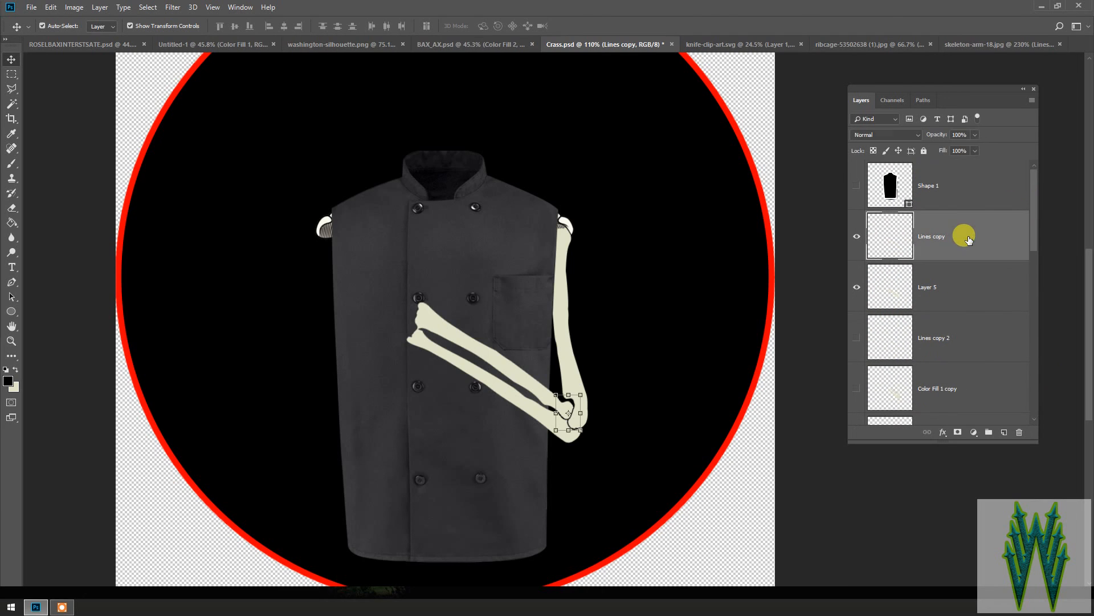
left_click(977, 280)
left_click(950, 235)
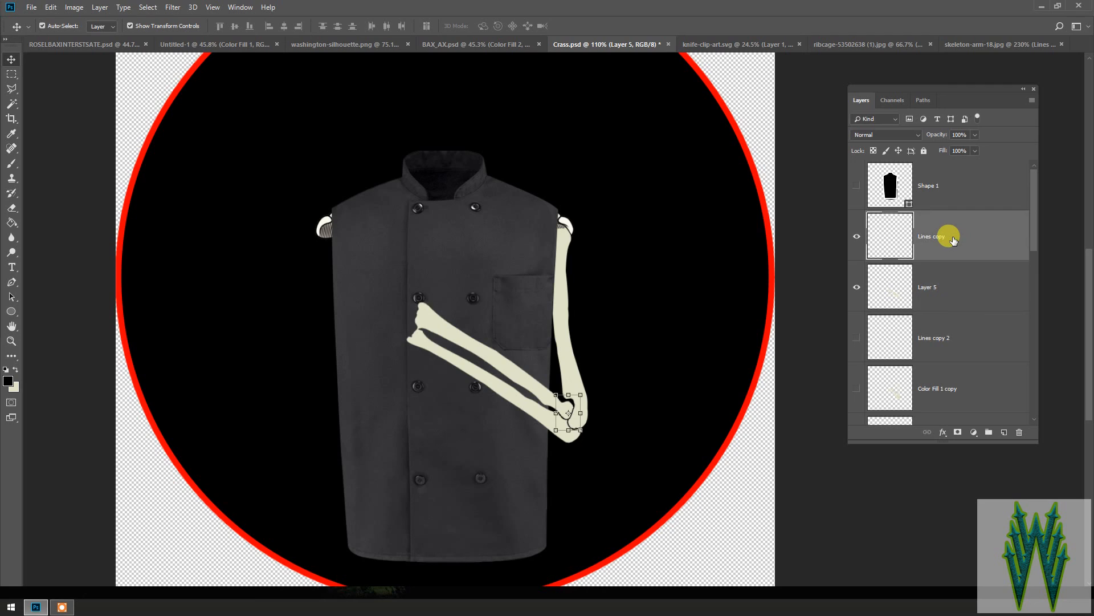
left_click(971, 274)
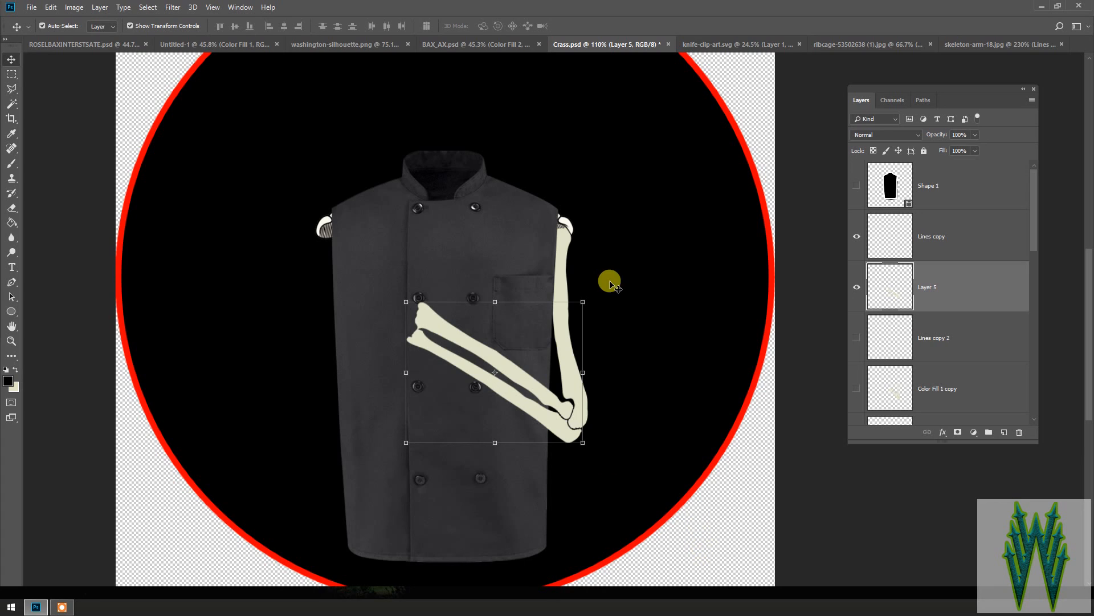
left_click(561, 247)
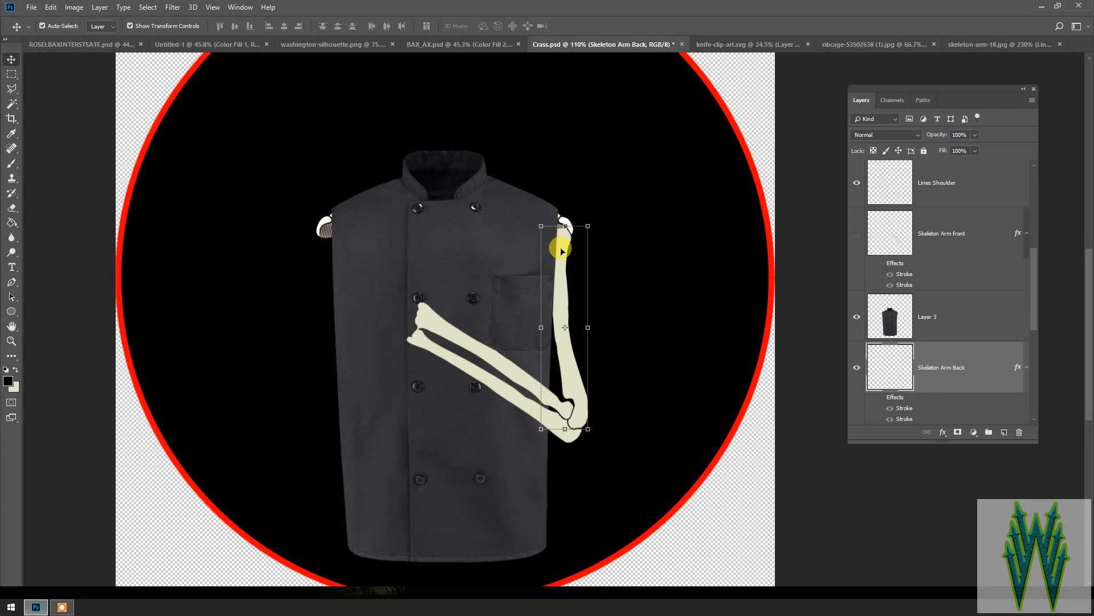
left_click(518, 374)
left_click(574, 407)
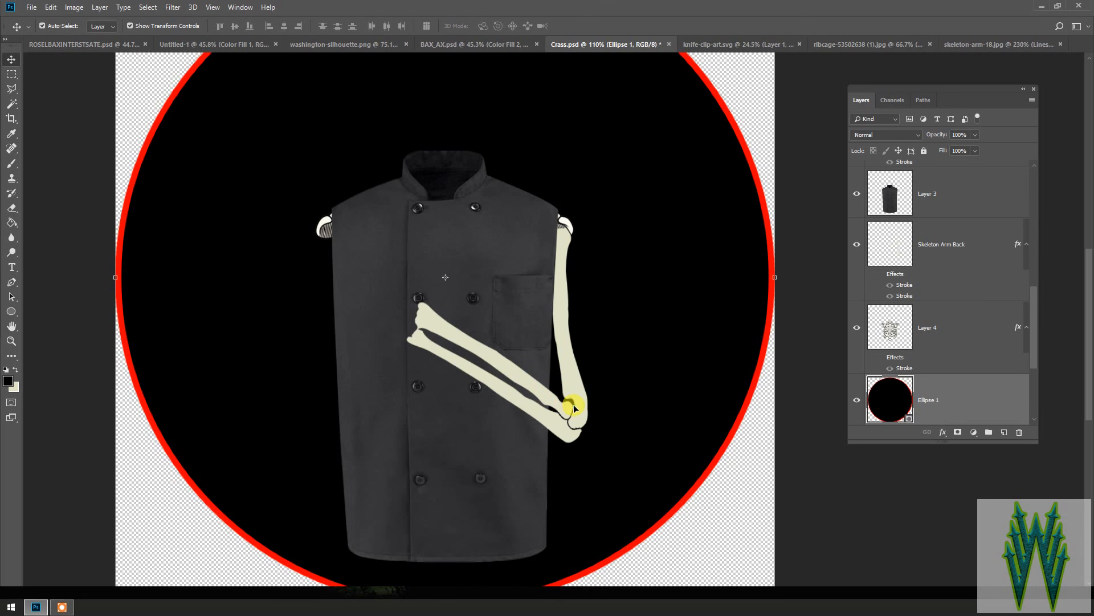
left_click(571, 410)
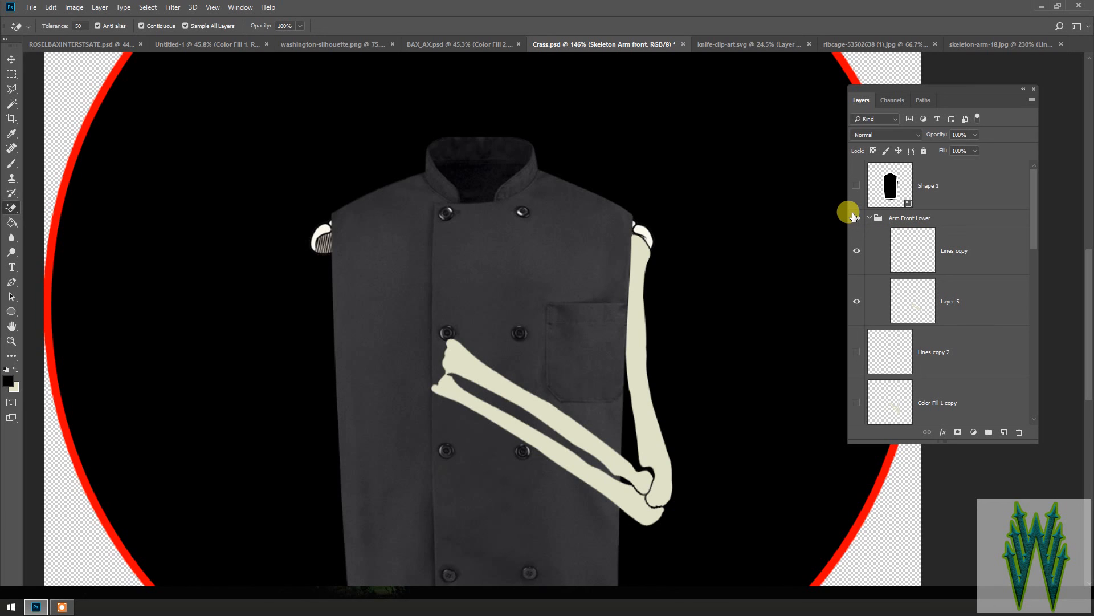
left_click(855, 218)
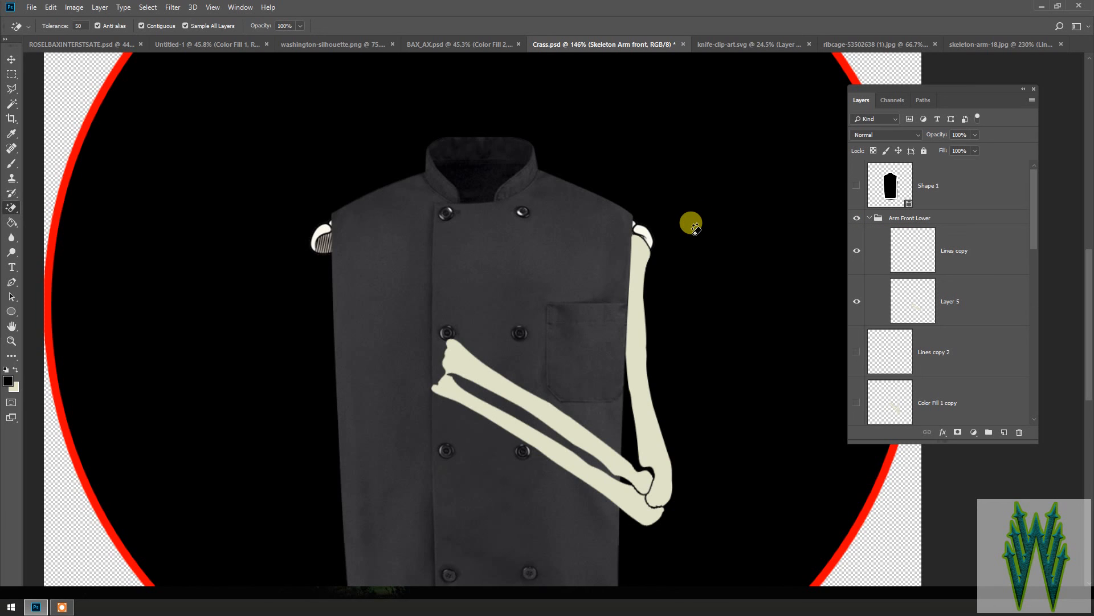